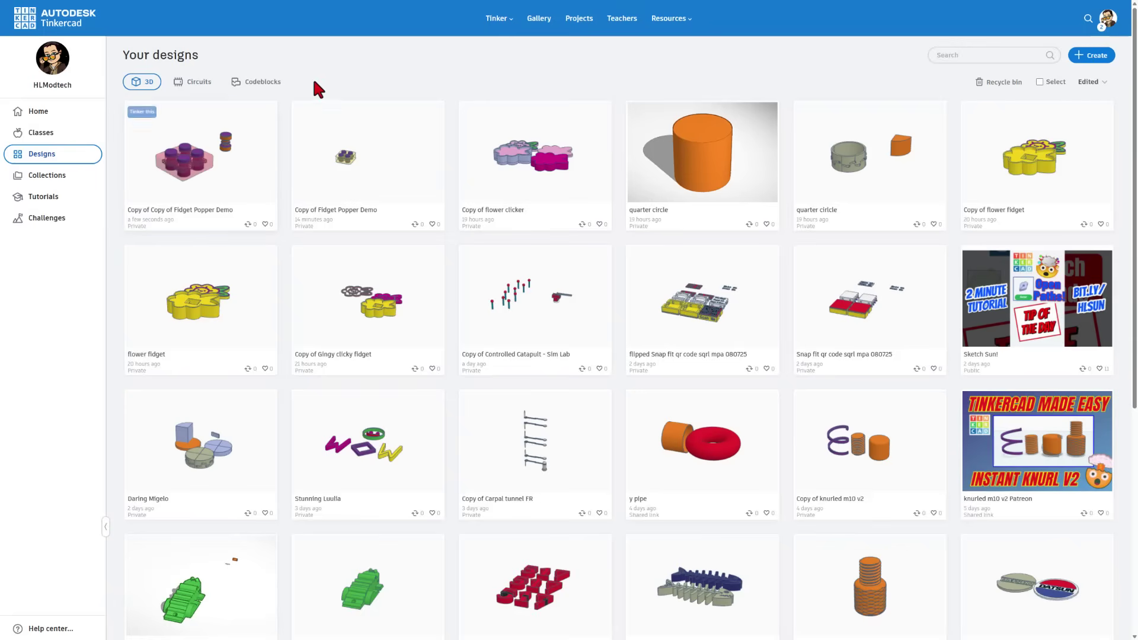
From the Tinkercad dashboard's design list, create a new empty 3D design.
left_click(50, 111)
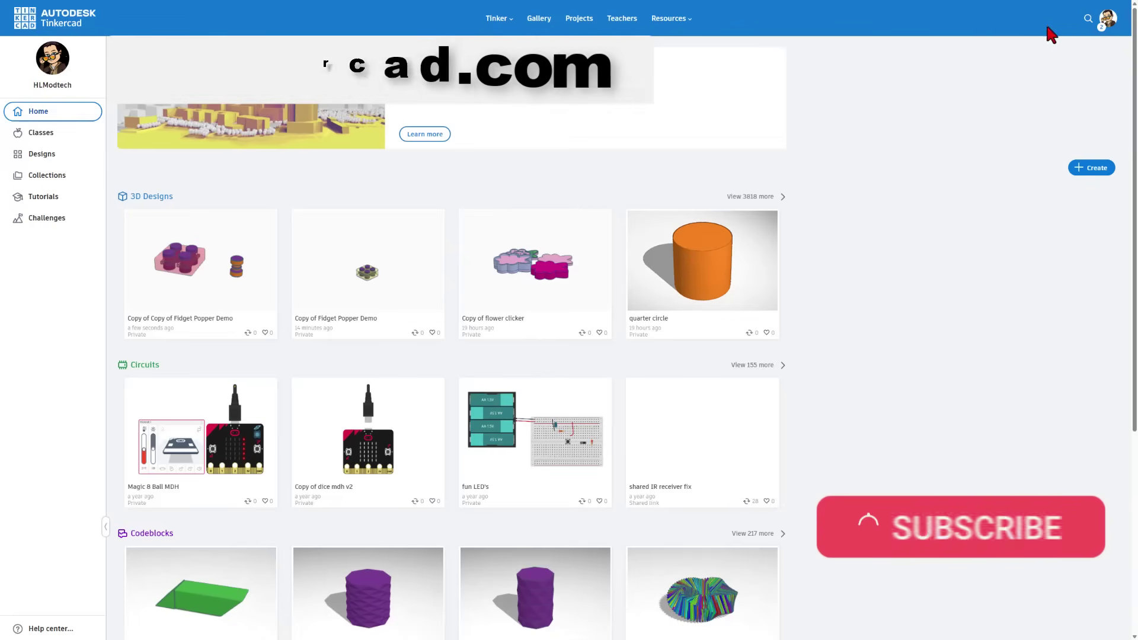
left_click(1106, 20)
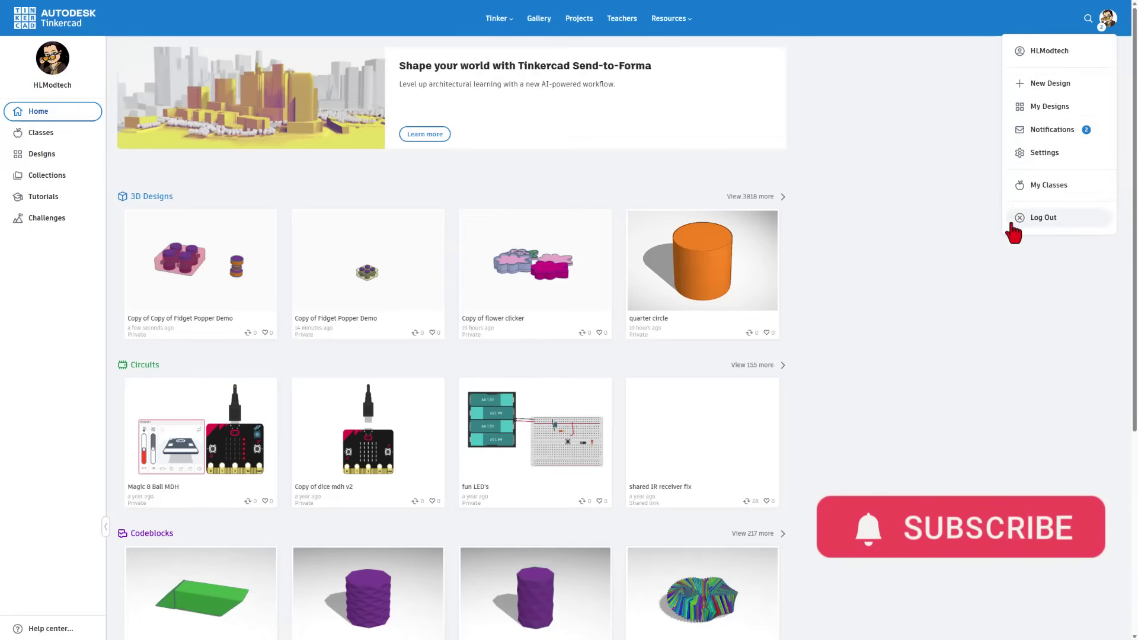
left_click(789, 89)
left_click(55, 153)
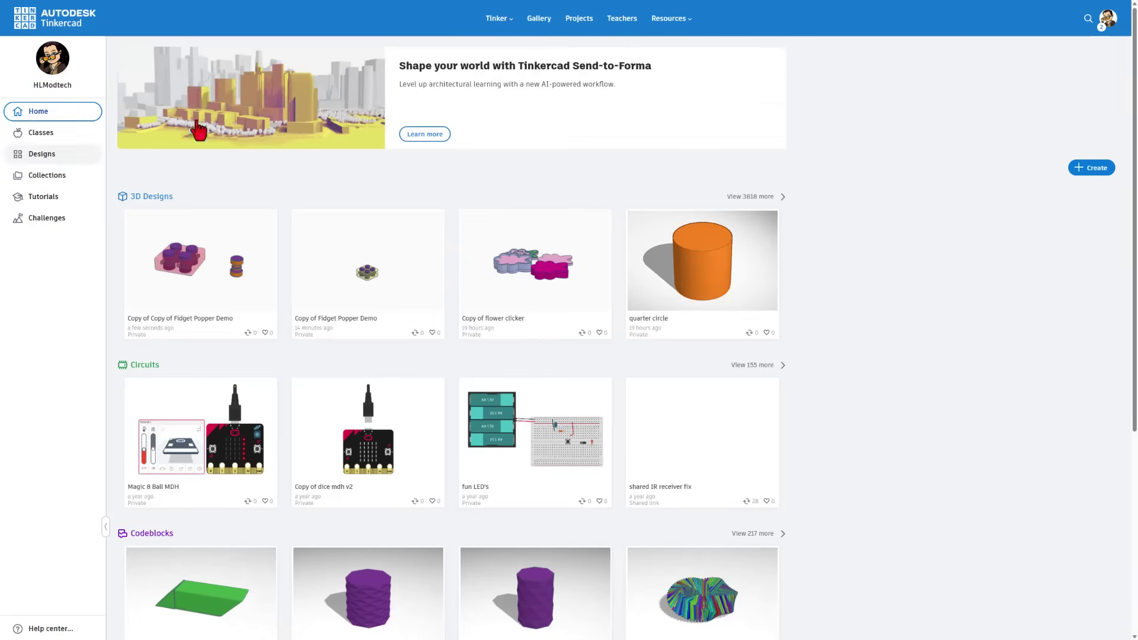
left_click(1098, 58)
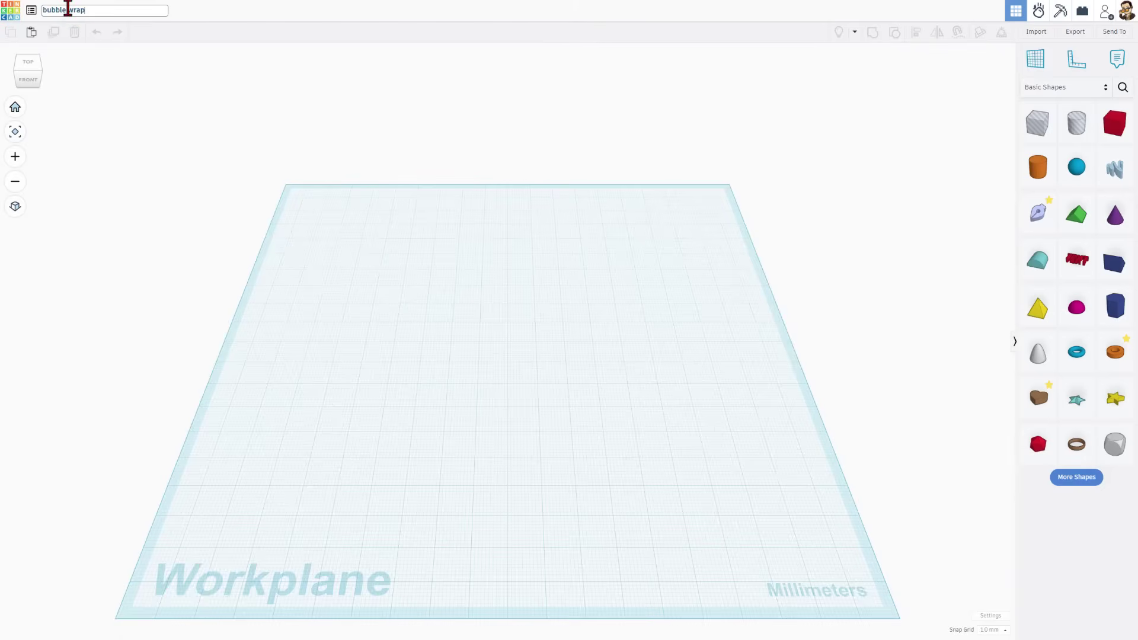
Commit the design name 'bubble wrap popper' and go back to the dashboard.
left_click(287, 345)
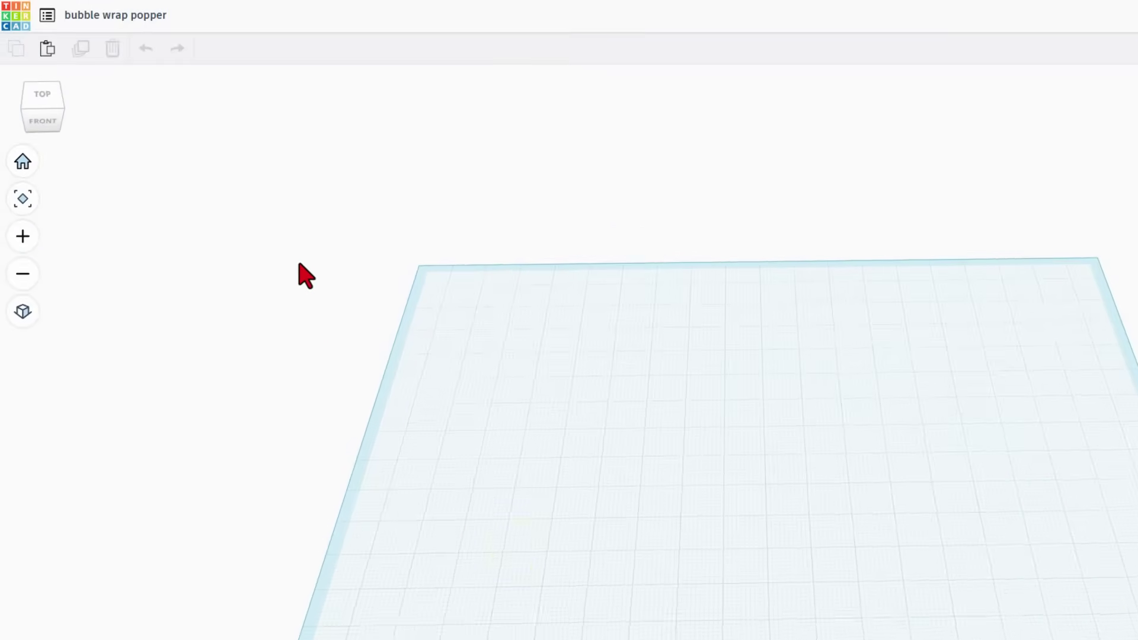
left_click(18, 19)
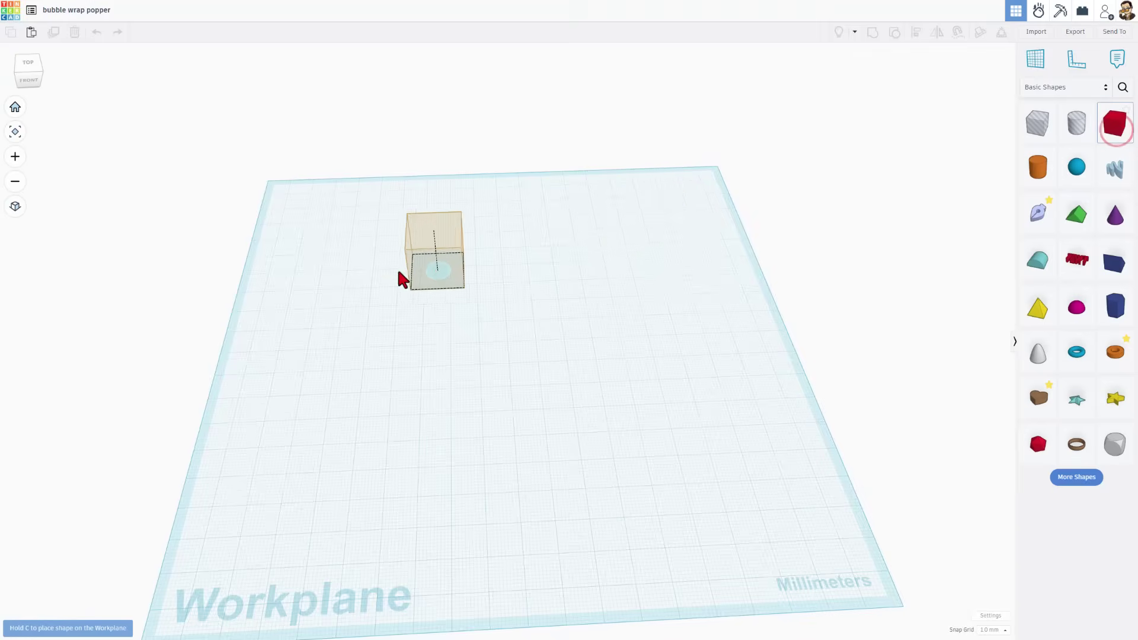
Place a box on the workplane and round its edges to radius 3.
left_click_drag(1114, 123, 391, 277)
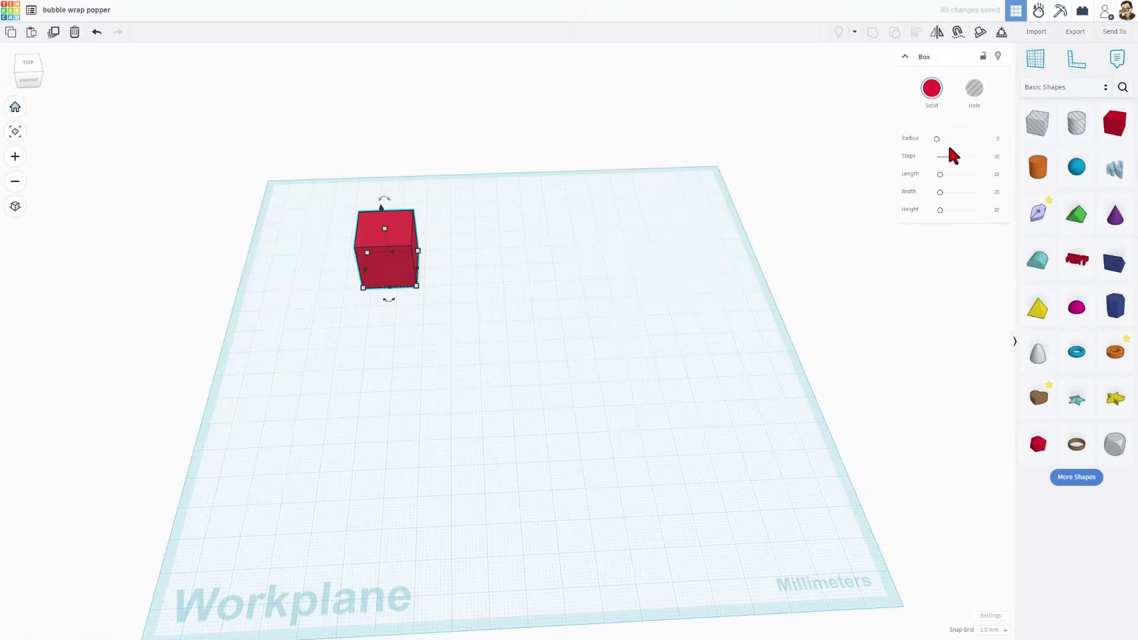
left_click(996, 138)
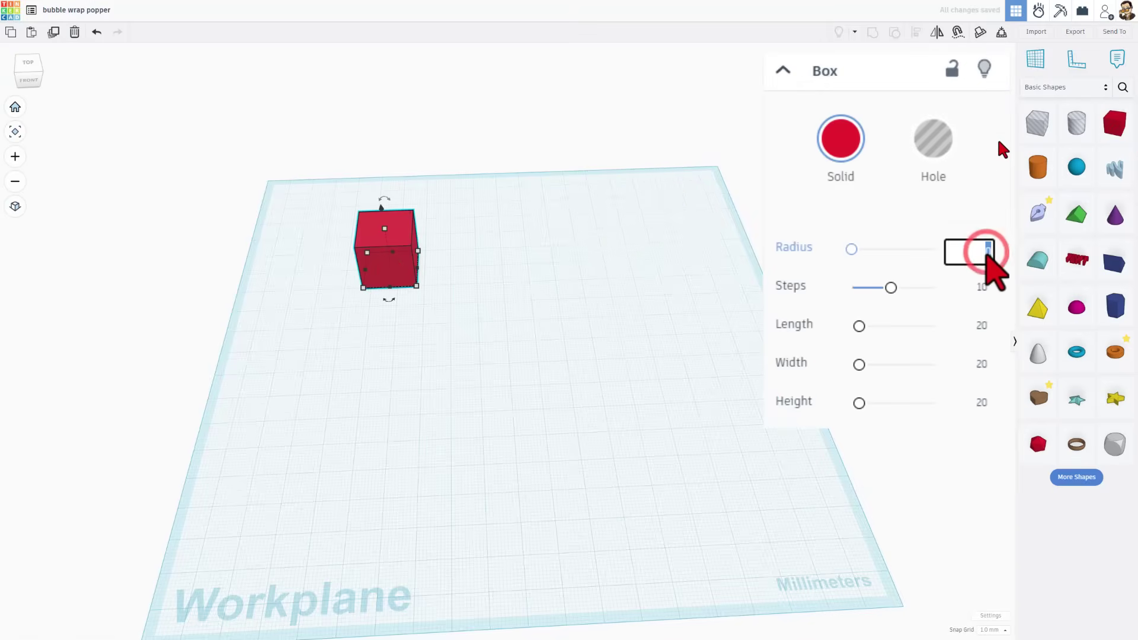
type("3")
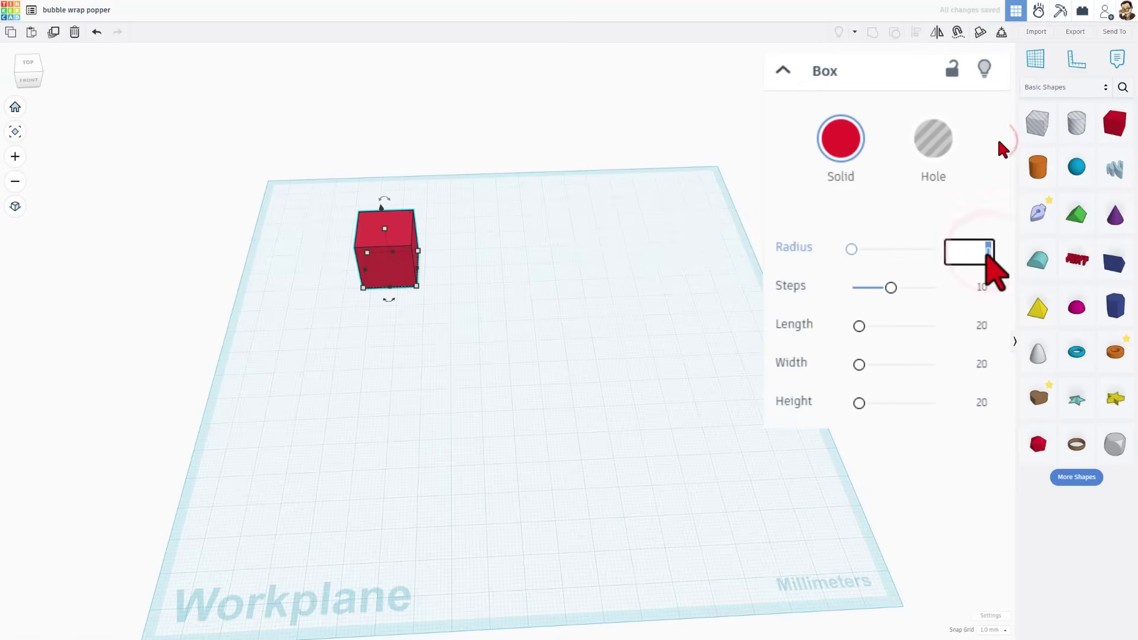
key("Return")
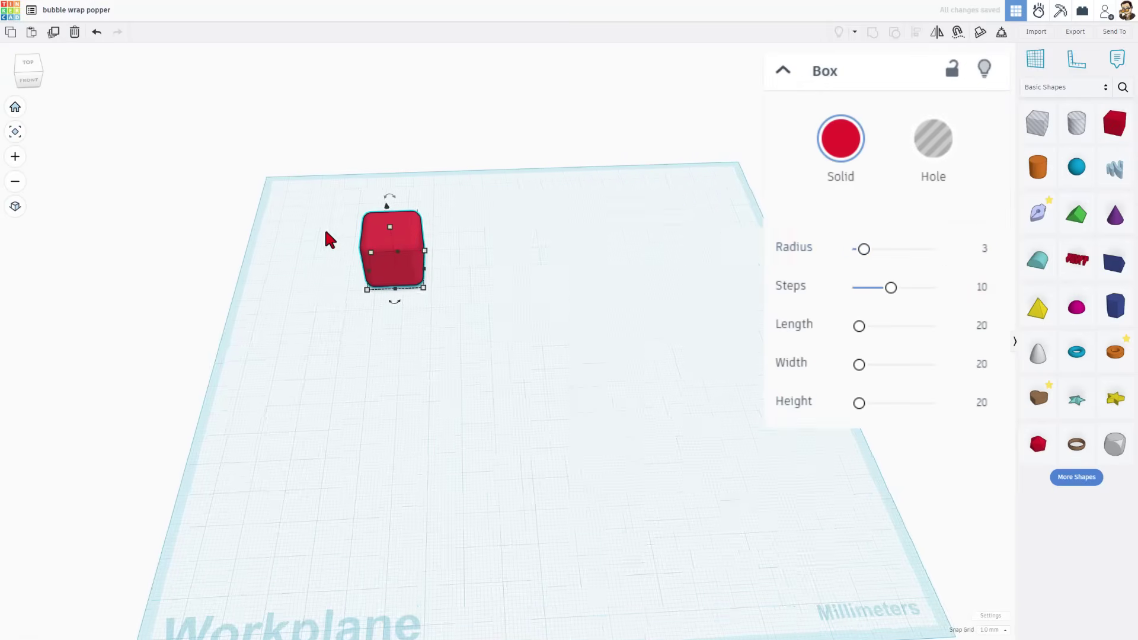
scroll(324, 227, "up", 3)
right_click_drag(409, 325, 409, 304)
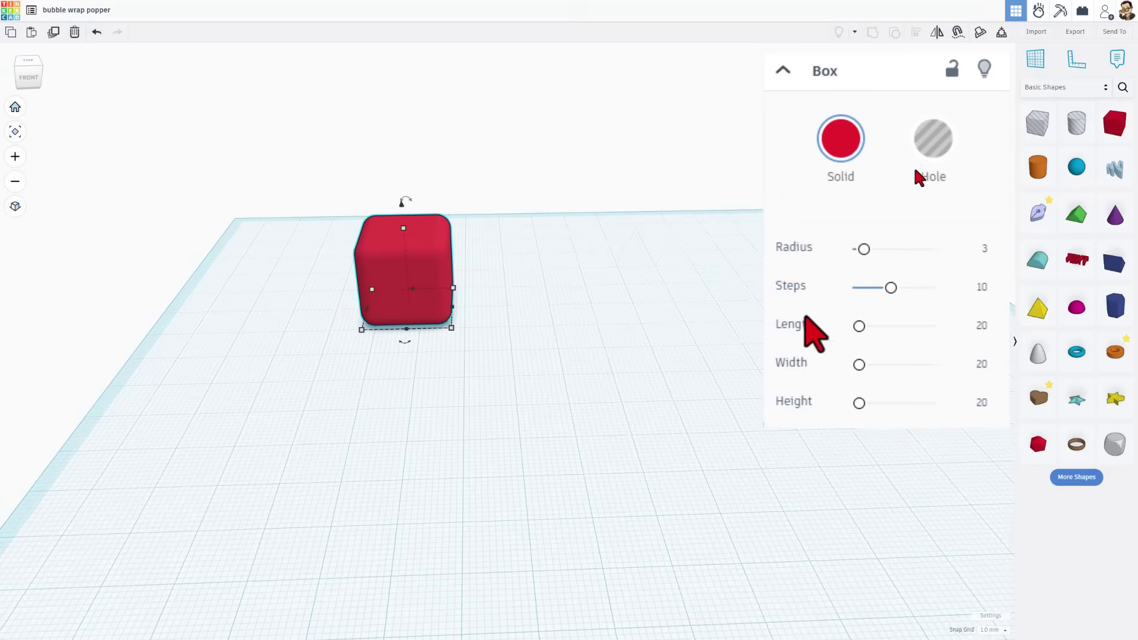
Try 1 rounding step, restore 10 steps, and deselect the cube.
left_click(980, 286)
type("1")
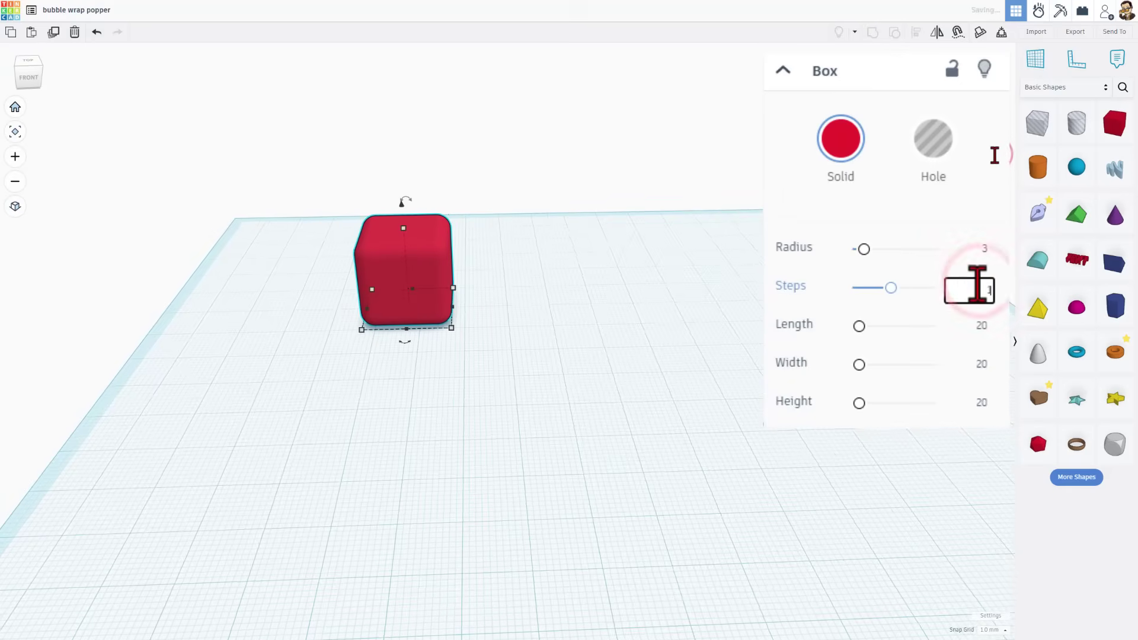
key("Return")
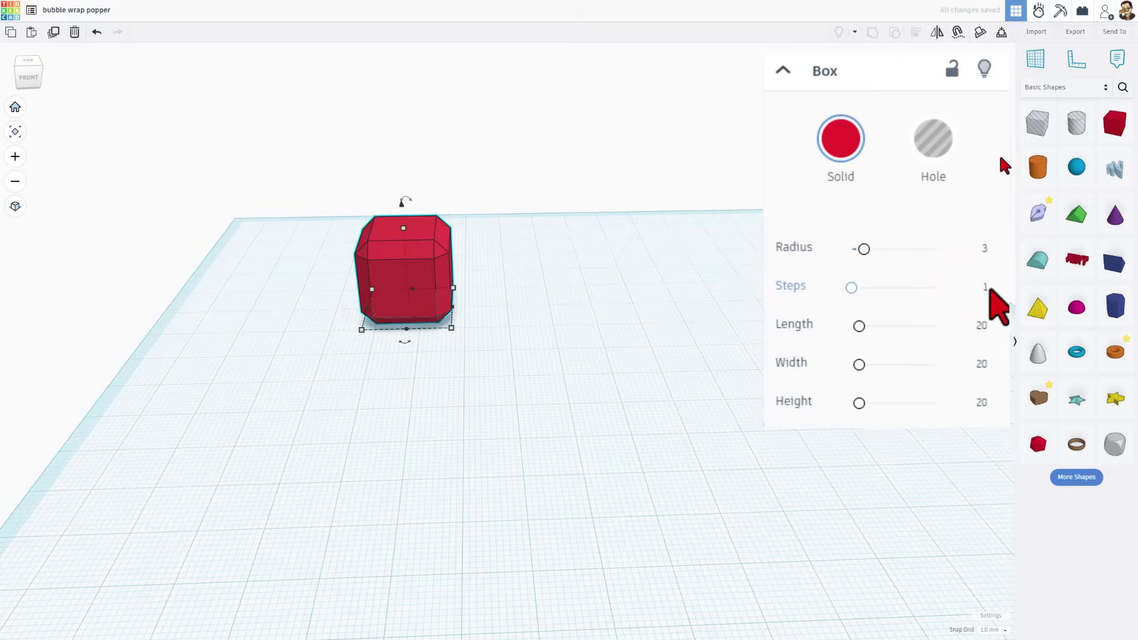
left_click(982, 286)
type("10")
key("Return")
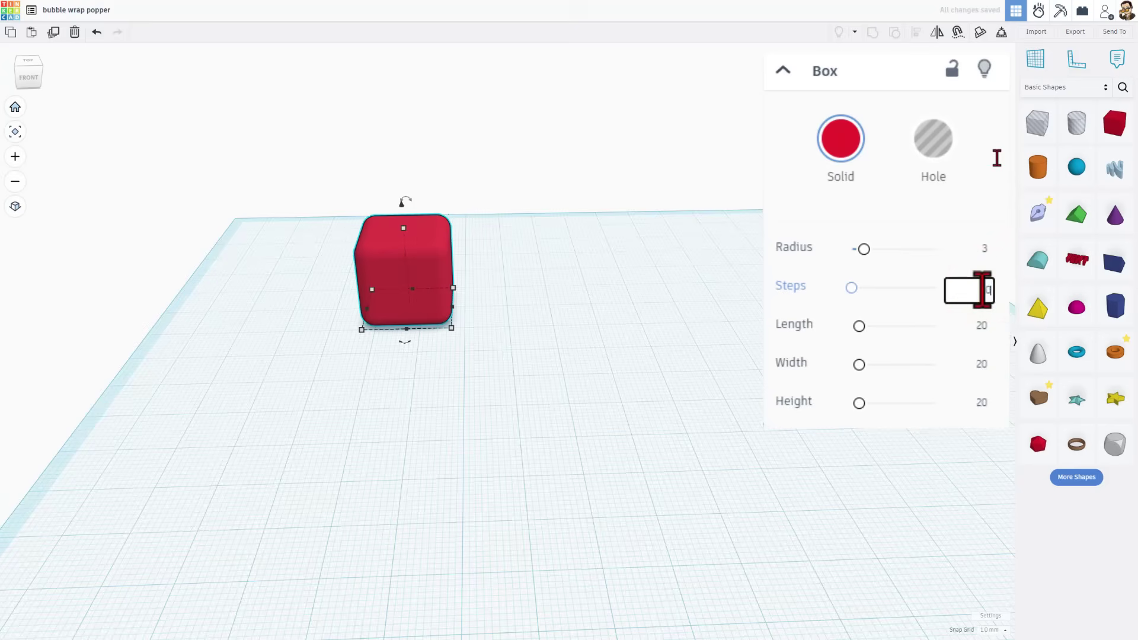
left_click(759, 270)
Add a second box with edge radius 3 and enlarge its footprint.
left_click(1113, 126)
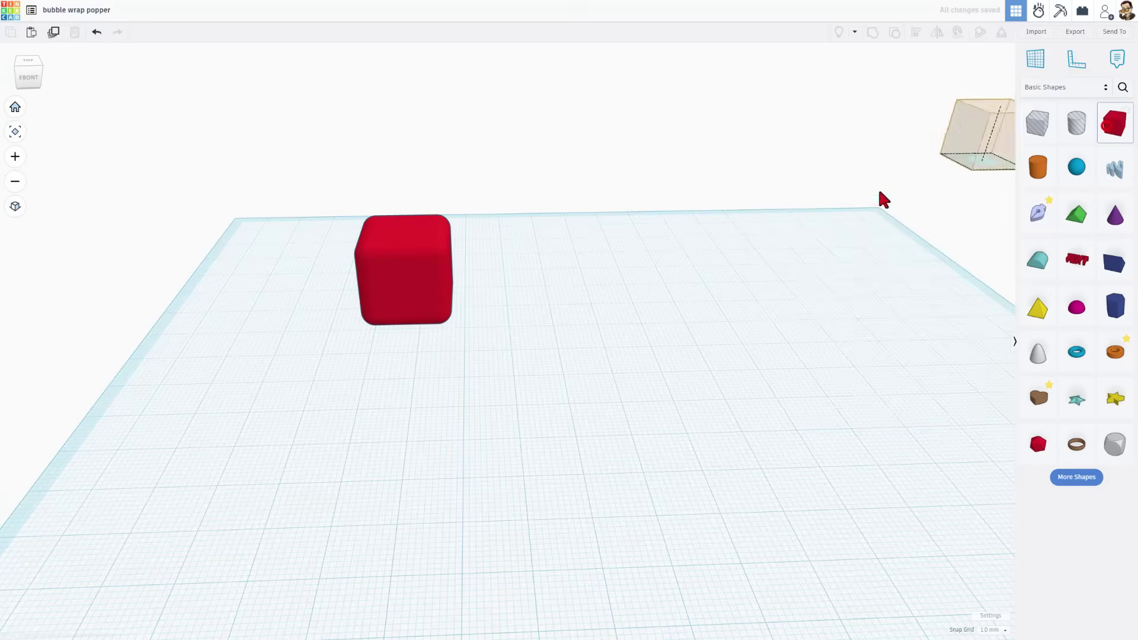
left_click(573, 348)
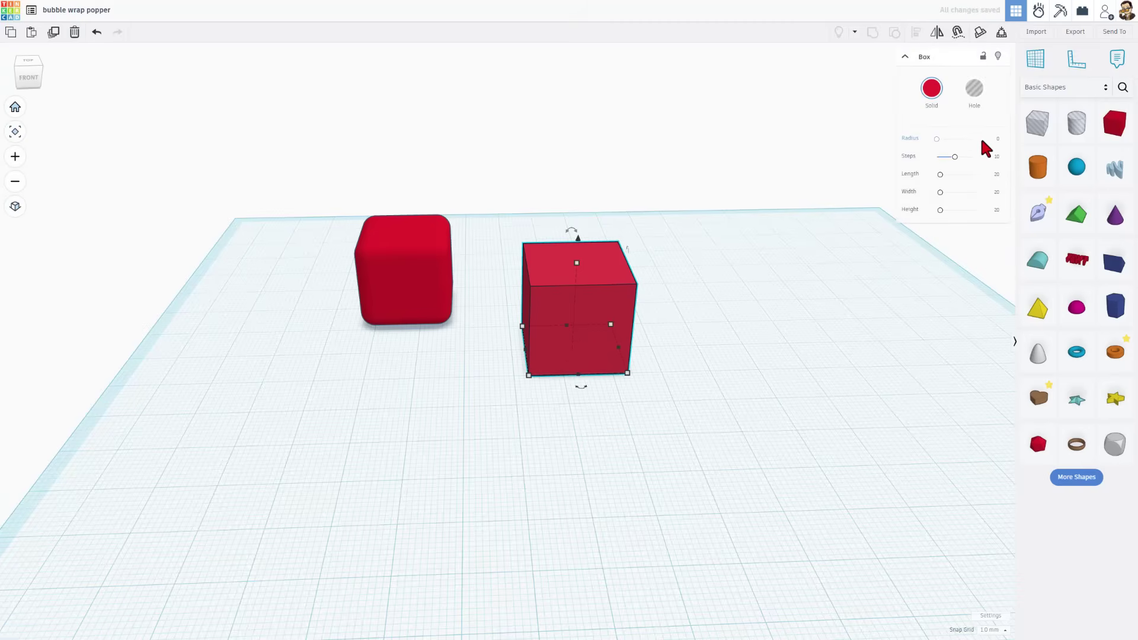
type("3")
key("Return")
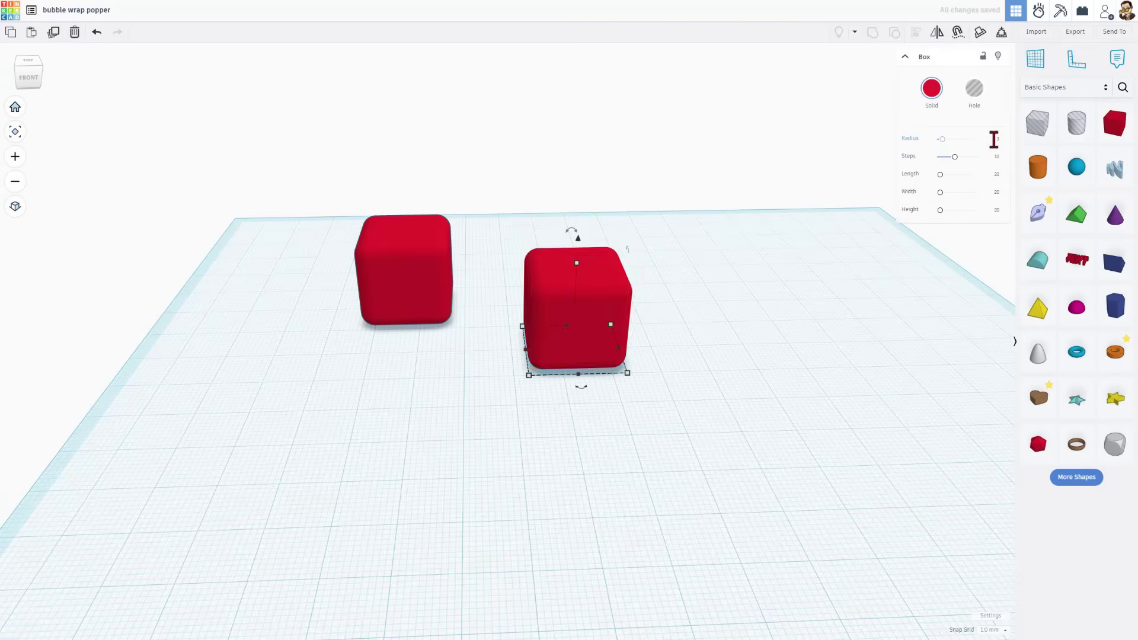
left_click_drag(625, 374, 766, 428)
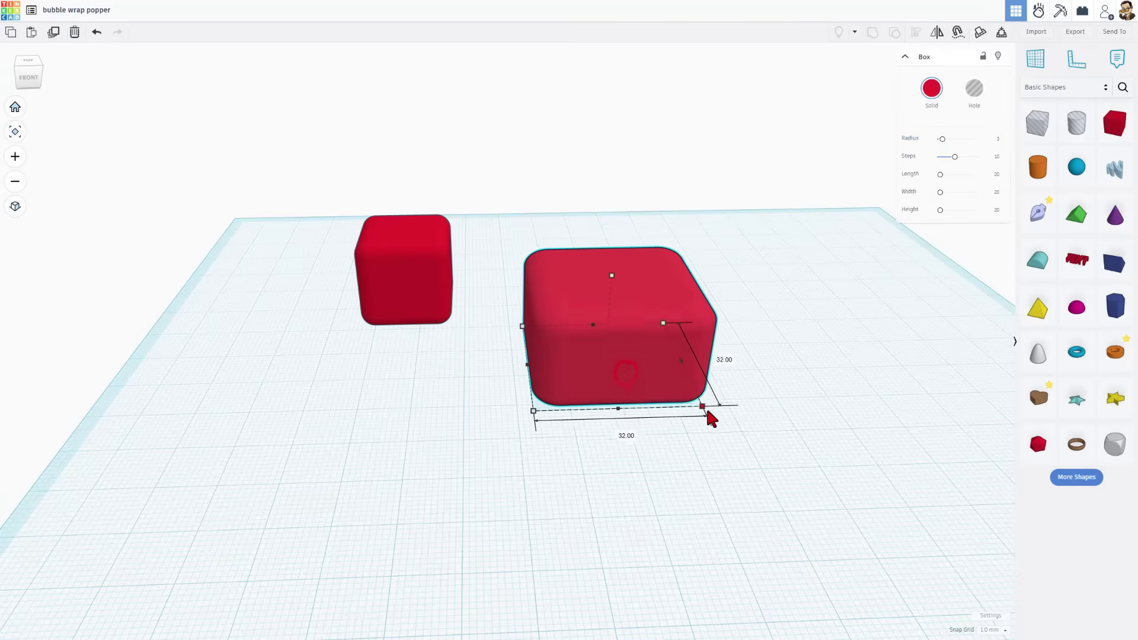
scroll(580, 410, "up", 2)
scroll(574, 390, "up", 1)
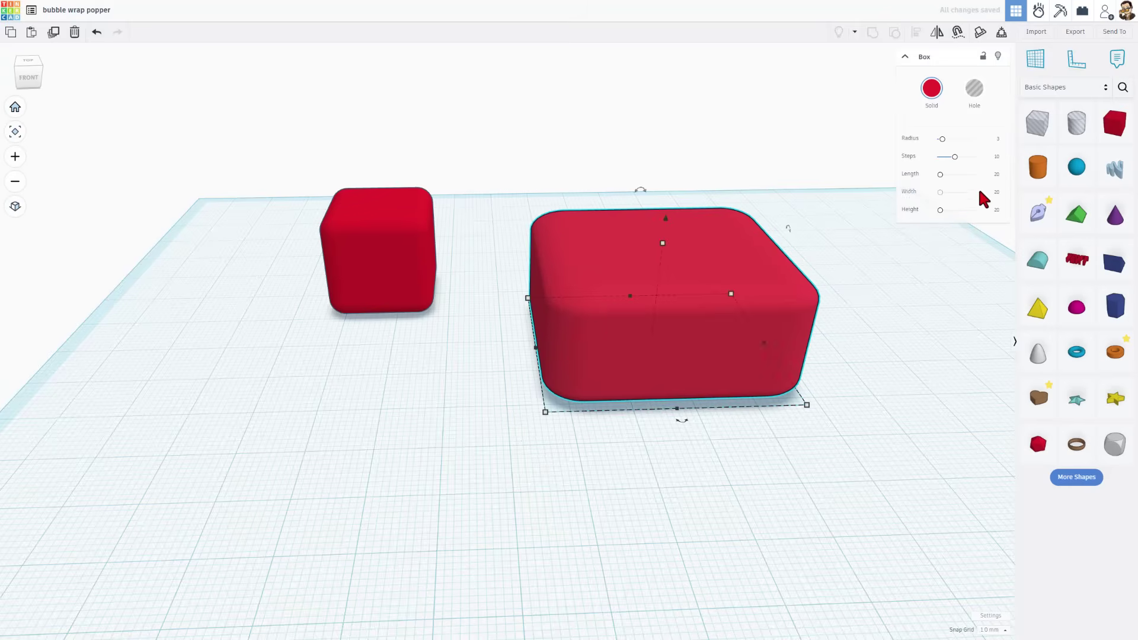
Resize the first box to 34 by 34 mm and lower its height.
left_click(384, 278)
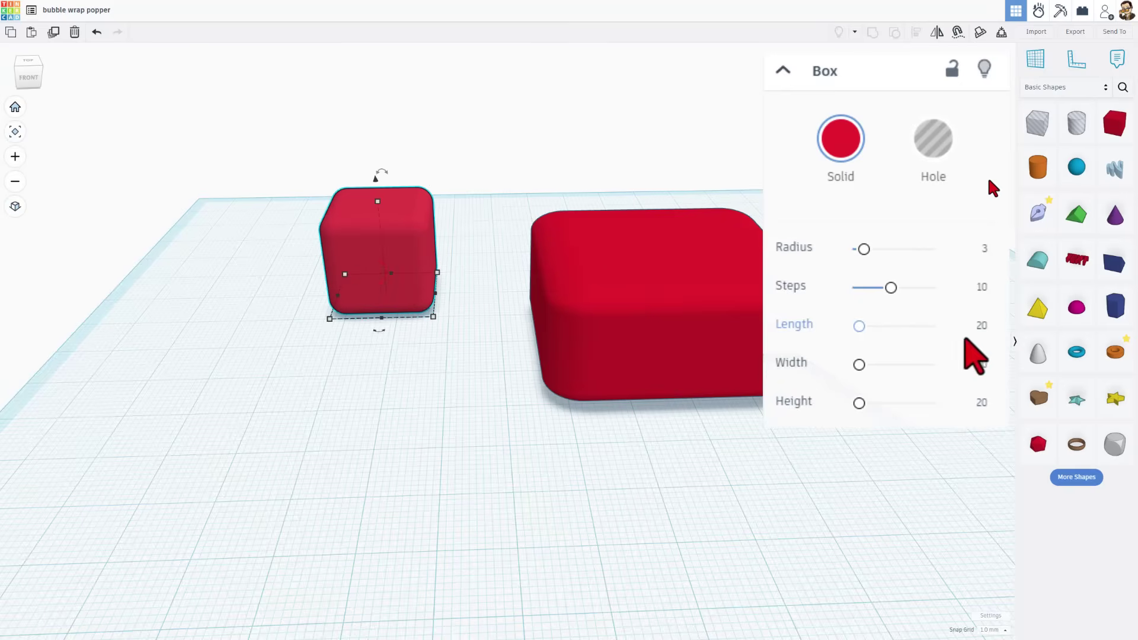
left_click(980, 326)
type("34")
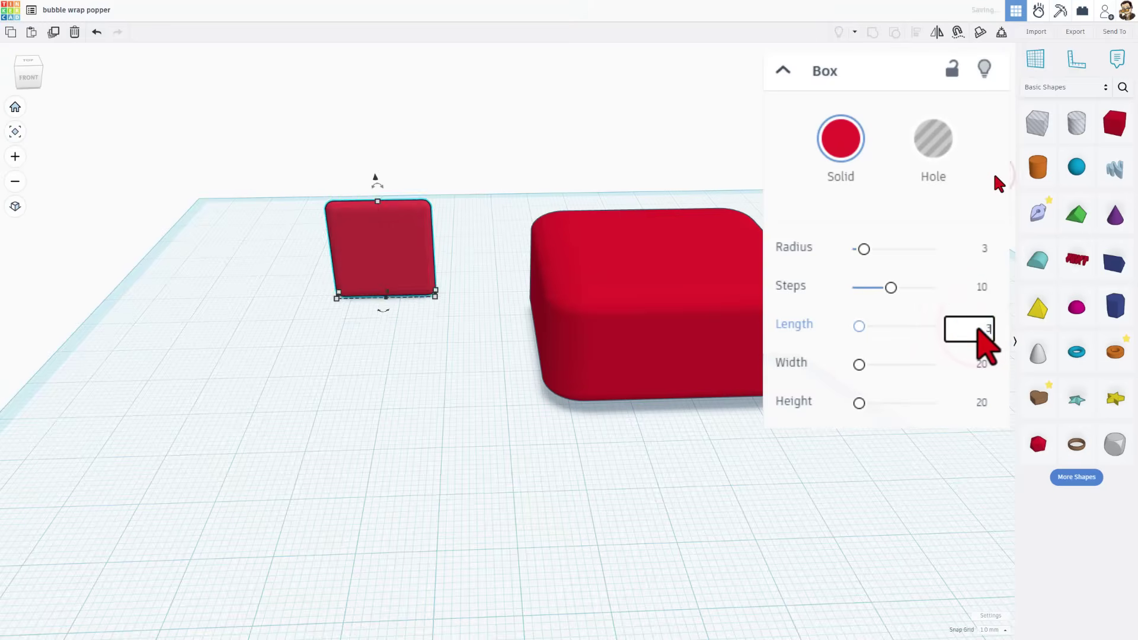
key("Return")
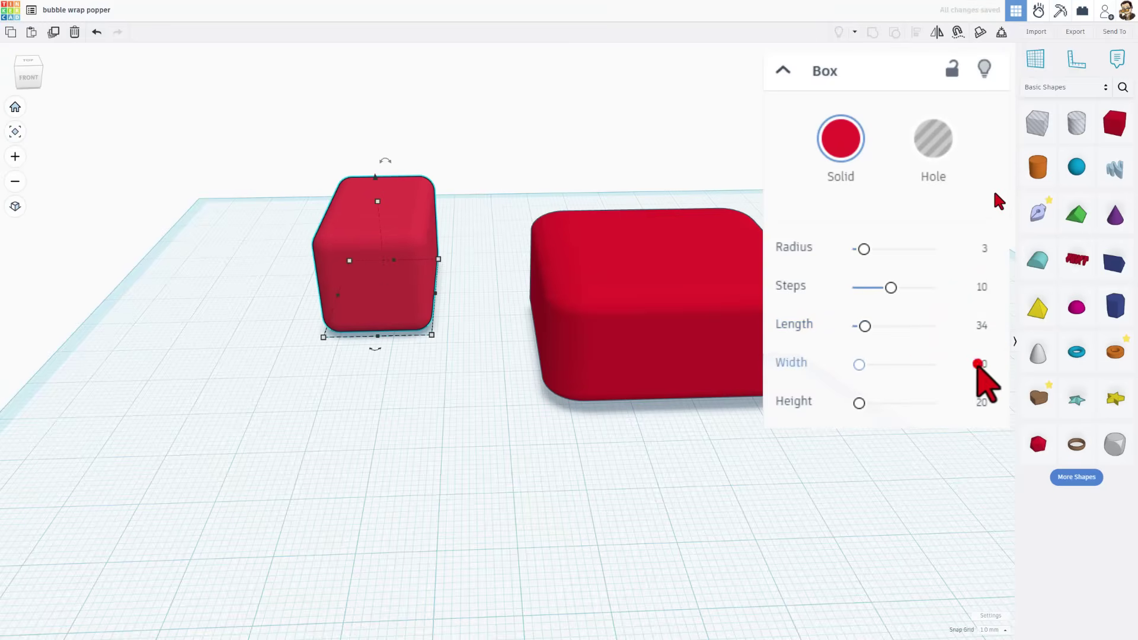
left_click(981, 365)
type("34")
key("Return")
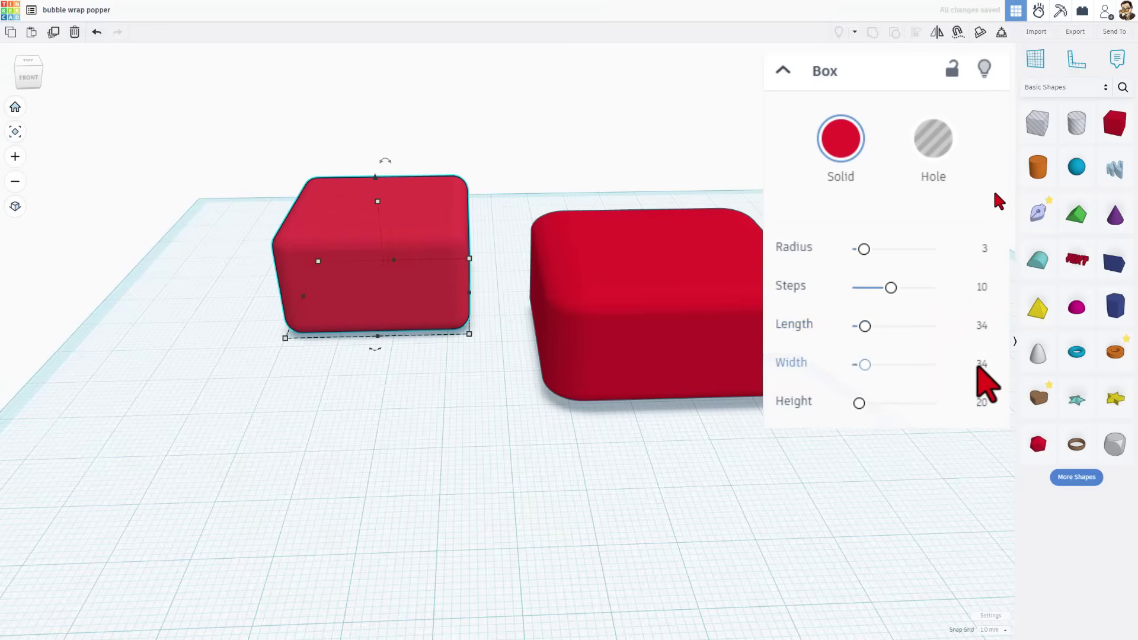
left_click(982, 401)
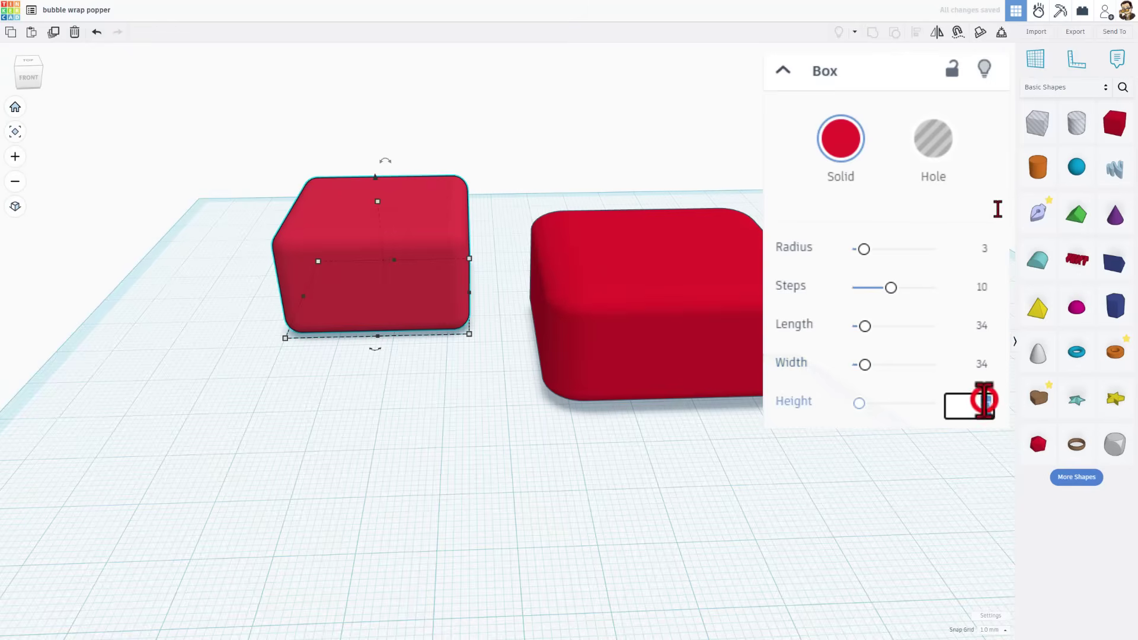
type("15")
key("Return")
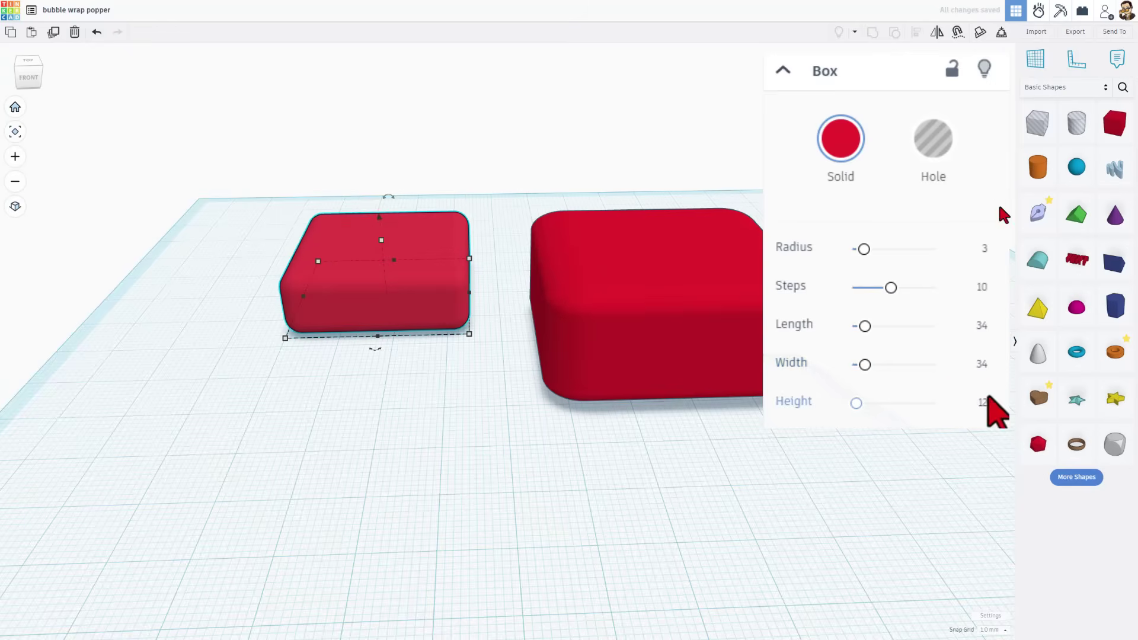
Resize the larger box to 34 wide, 34 deep and 12 tall.
left_click(731, 323)
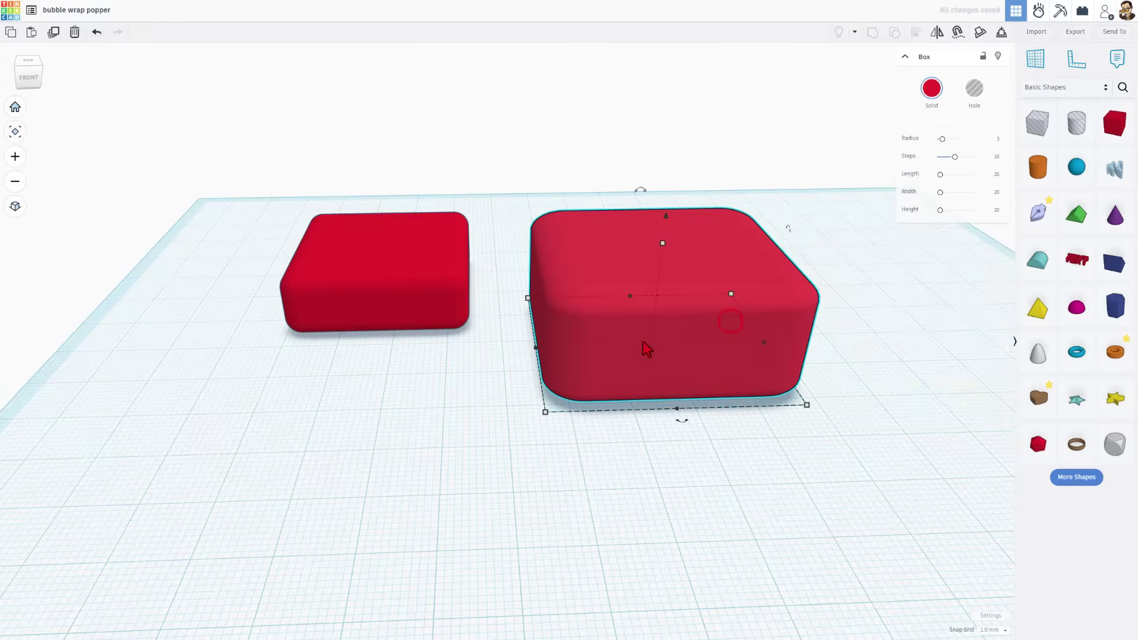
left_click_drag(537, 349, 592, 355)
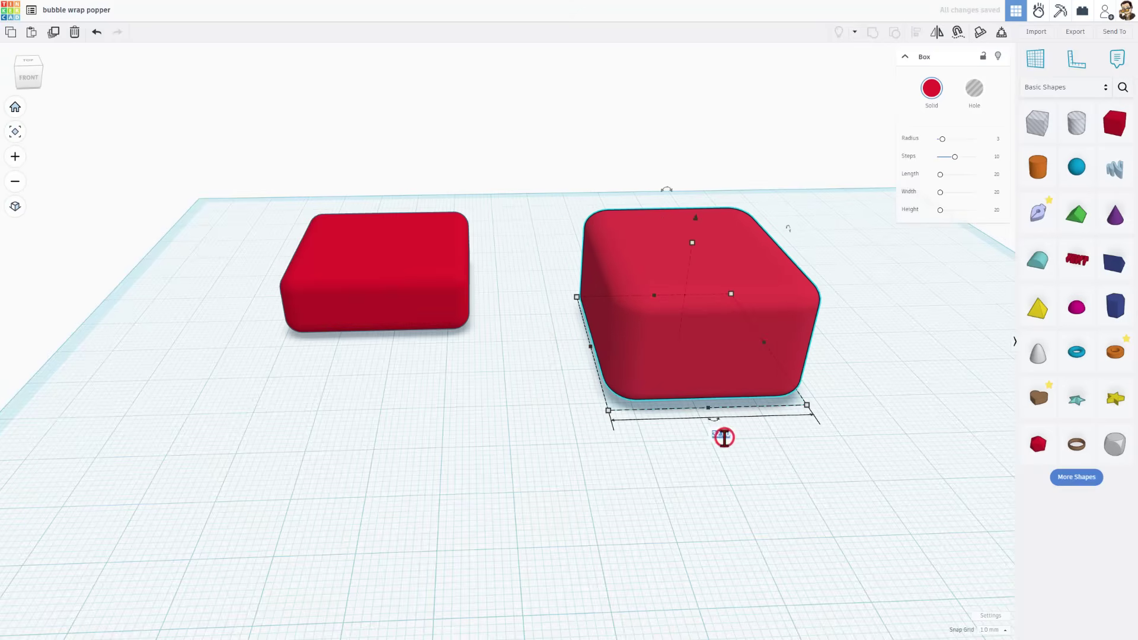
key("Return")
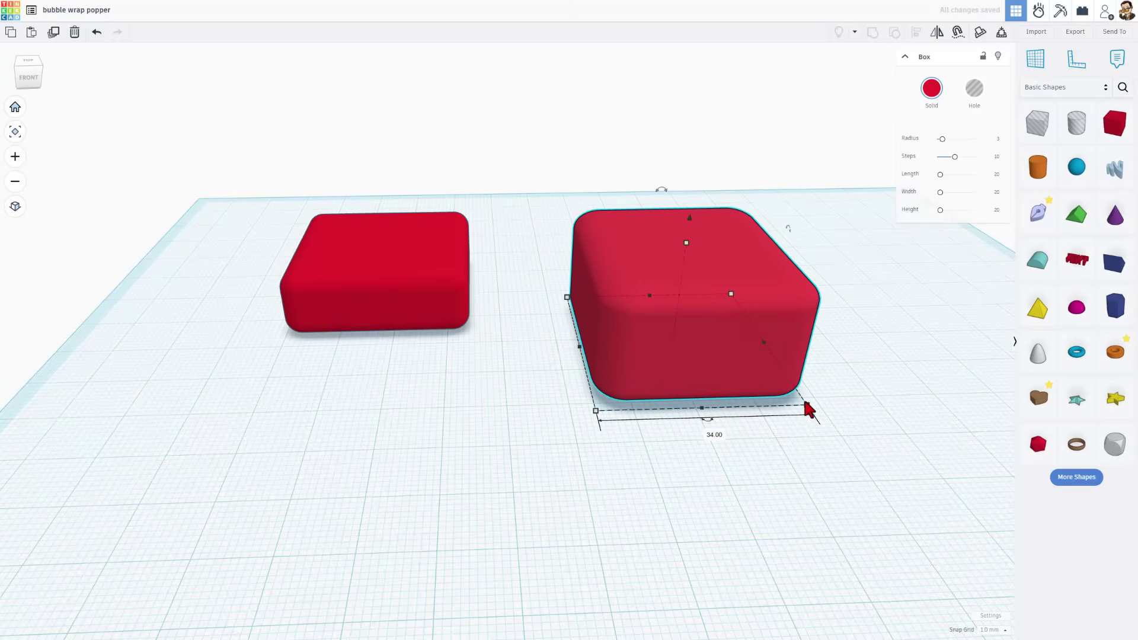
left_click(805, 406)
key("Return")
left_click(717, 289)
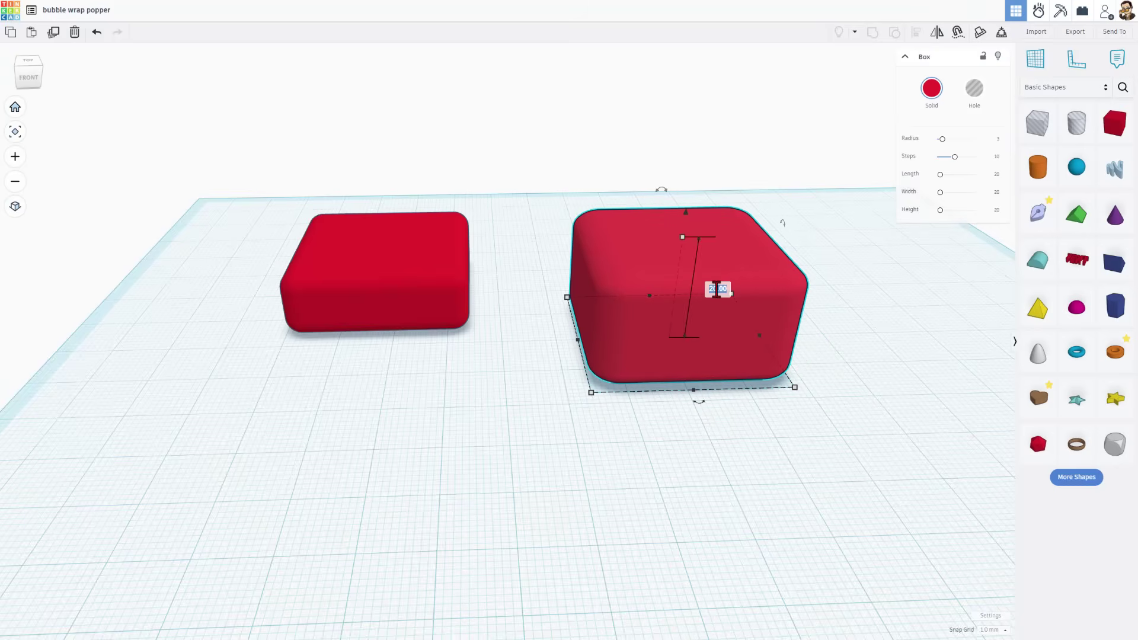
key("Return")
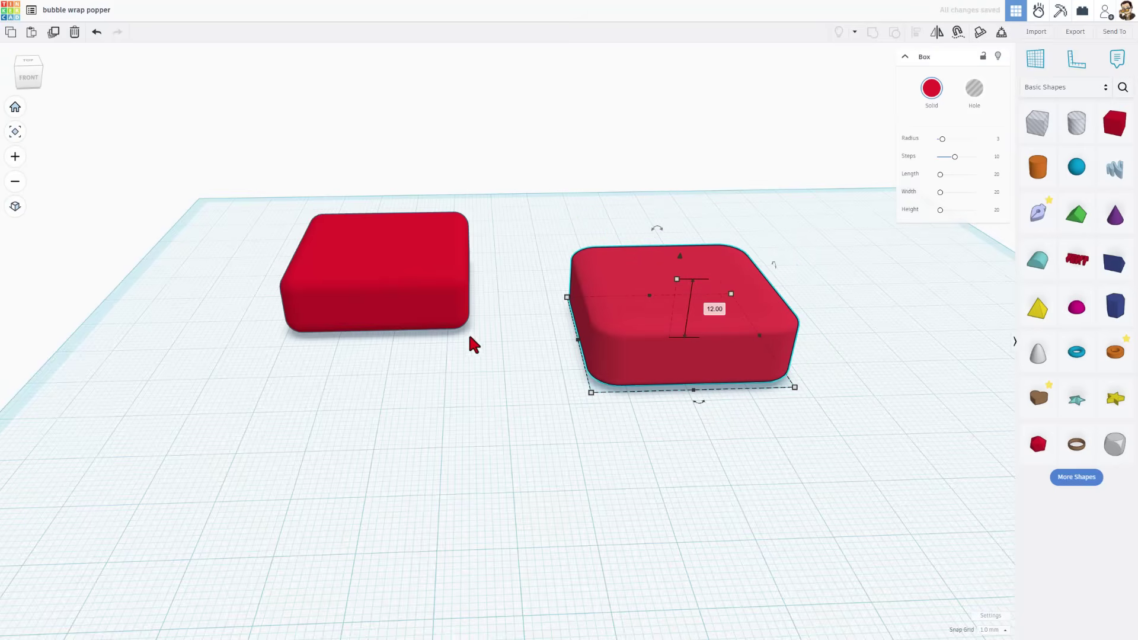
scroll(553, 388, "up", 2)
Compare the two boxes' sizes and delete the extra 20 mm box.
left_click_drag(449, 329, 410, 299)
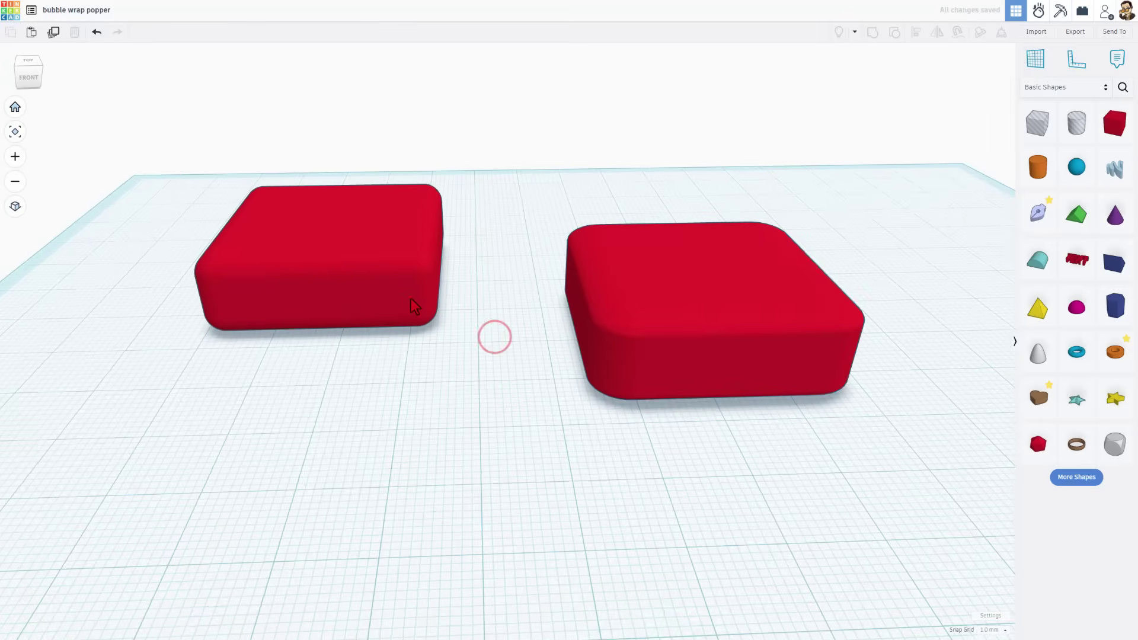
left_click(406, 292)
left_click(616, 344)
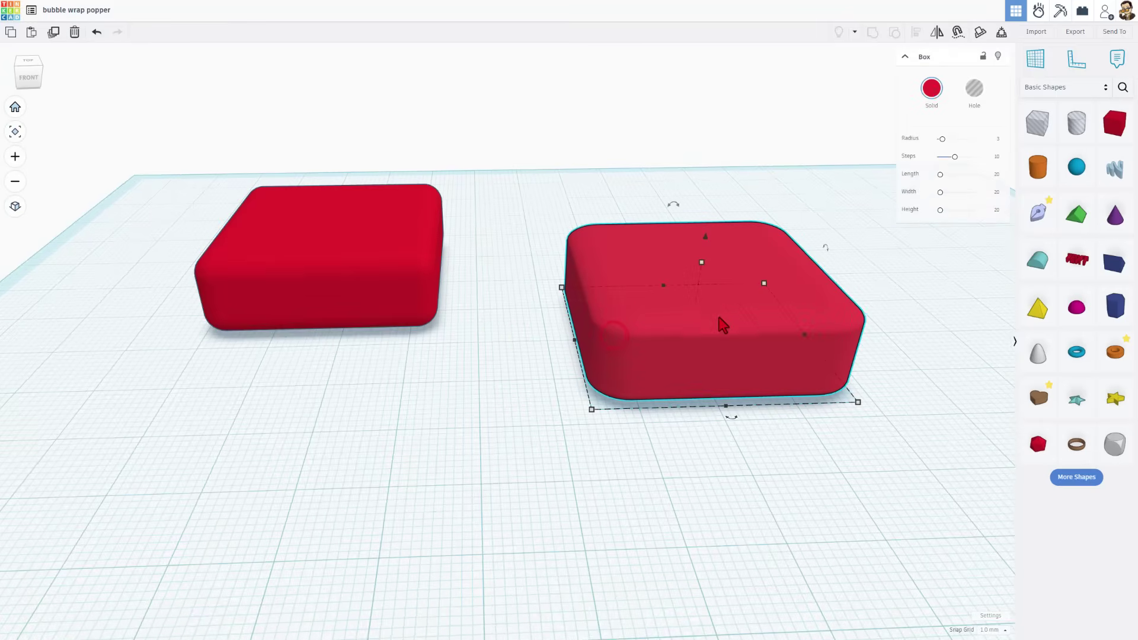
left_click(588, 408)
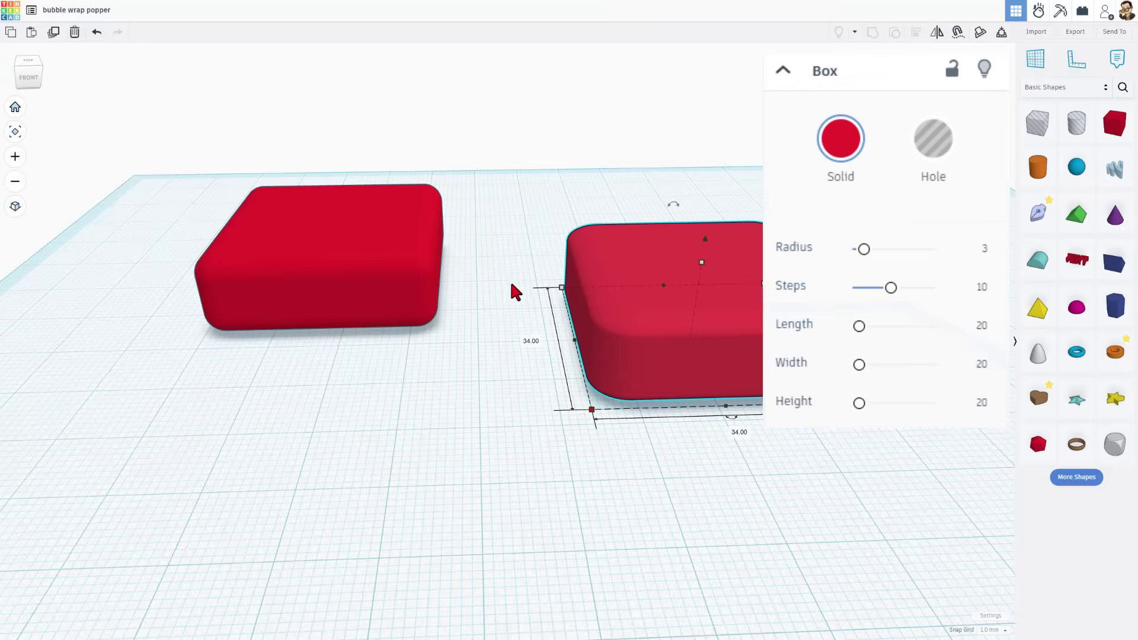
left_click(294, 241)
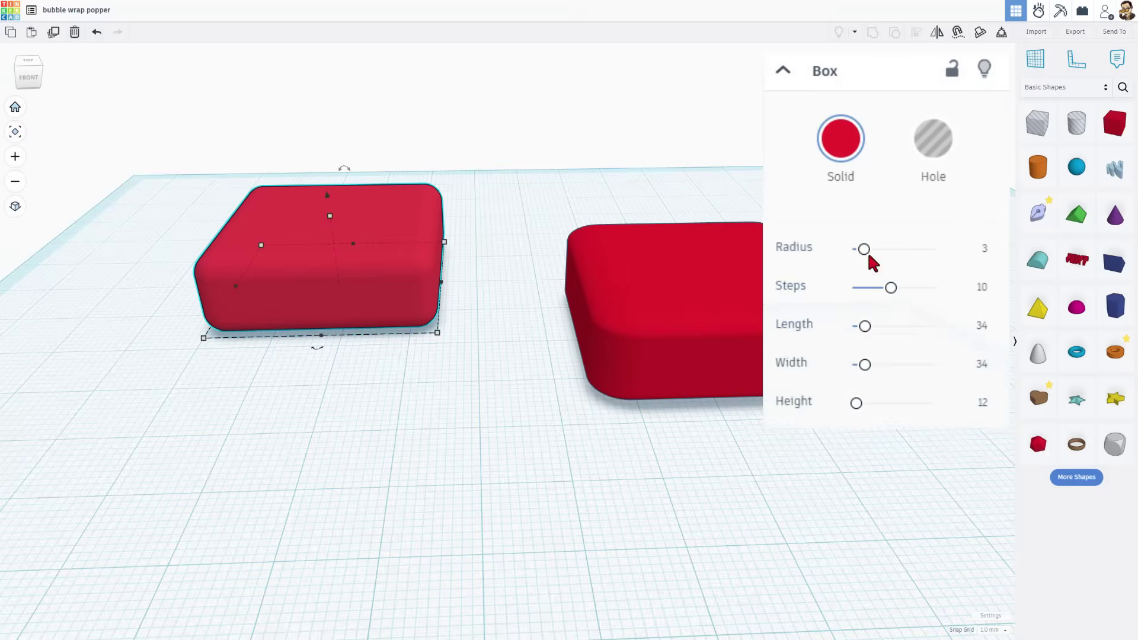
left_click(740, 315)
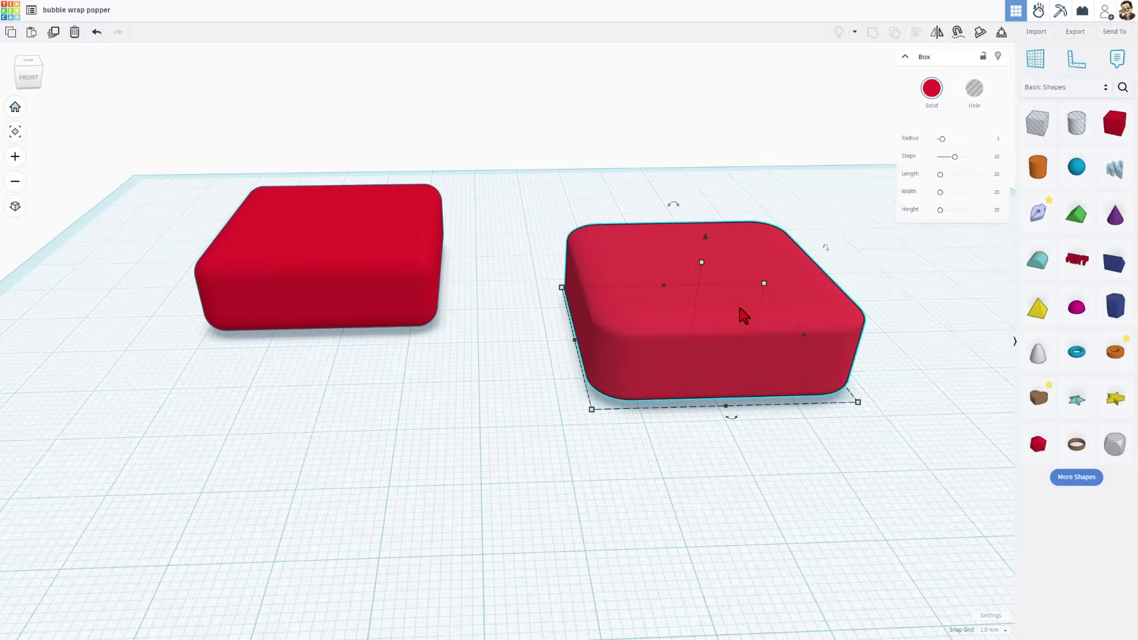
key("Delete")
right_click_drag(630, 356, 618, 374)
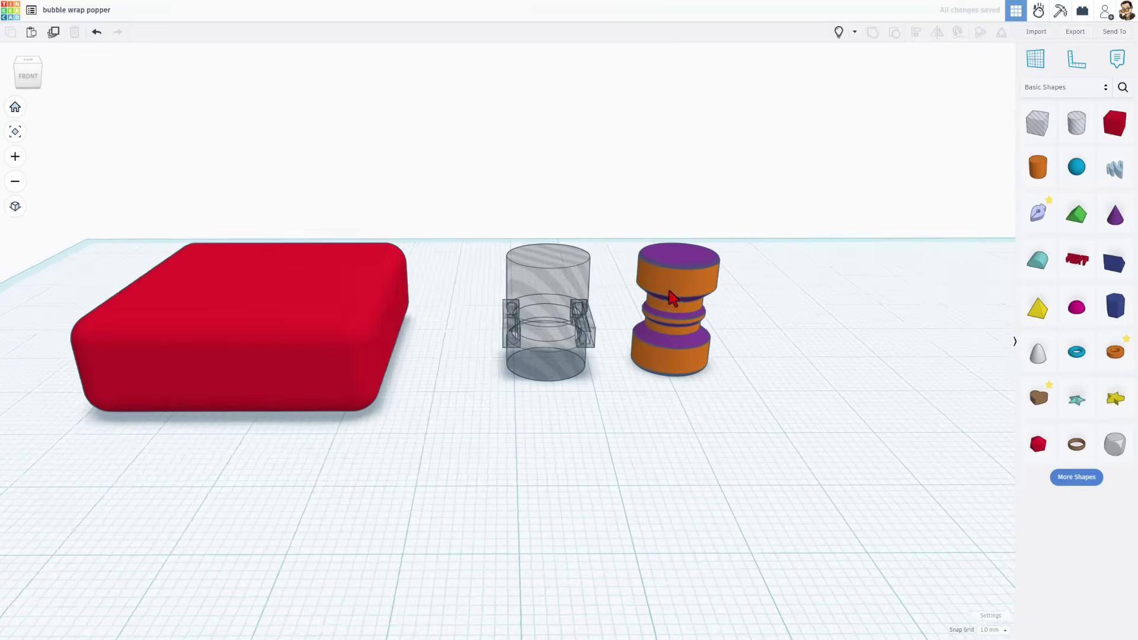
right_click_drag(672, 299, 587, 395)
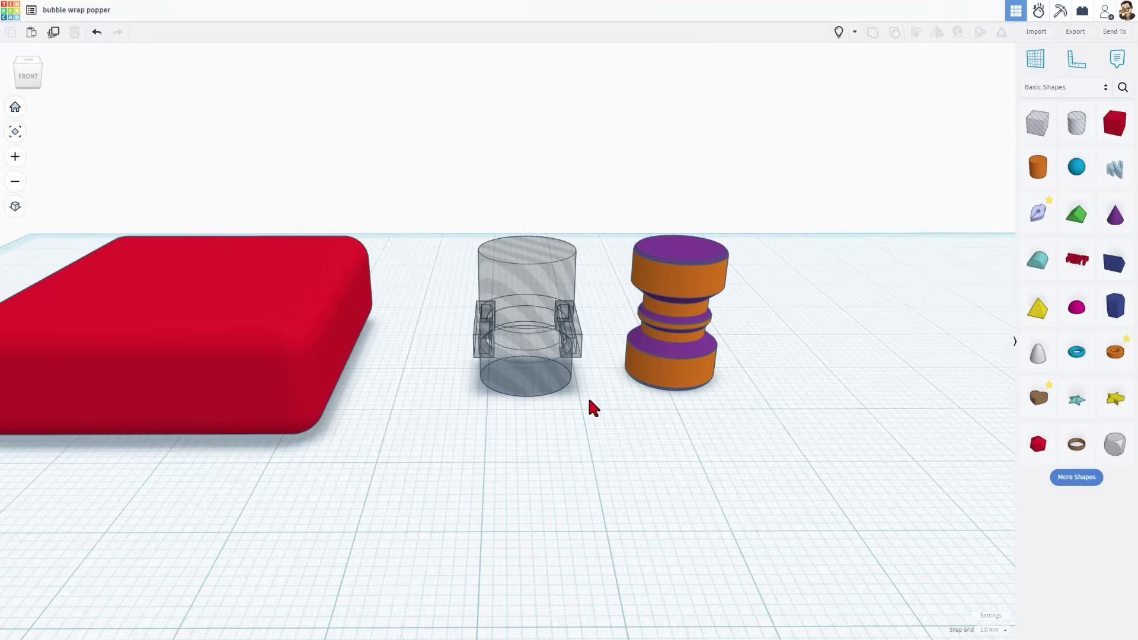
scroll(539, 354, "up", 3)
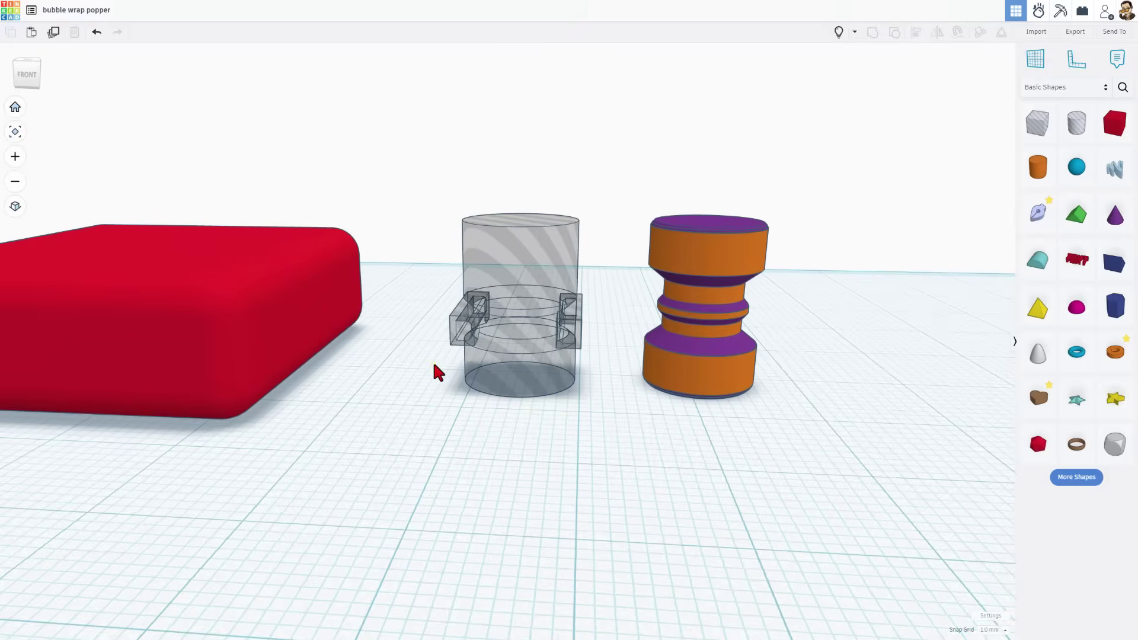
right_click_drag(436, 372, 569, 269)
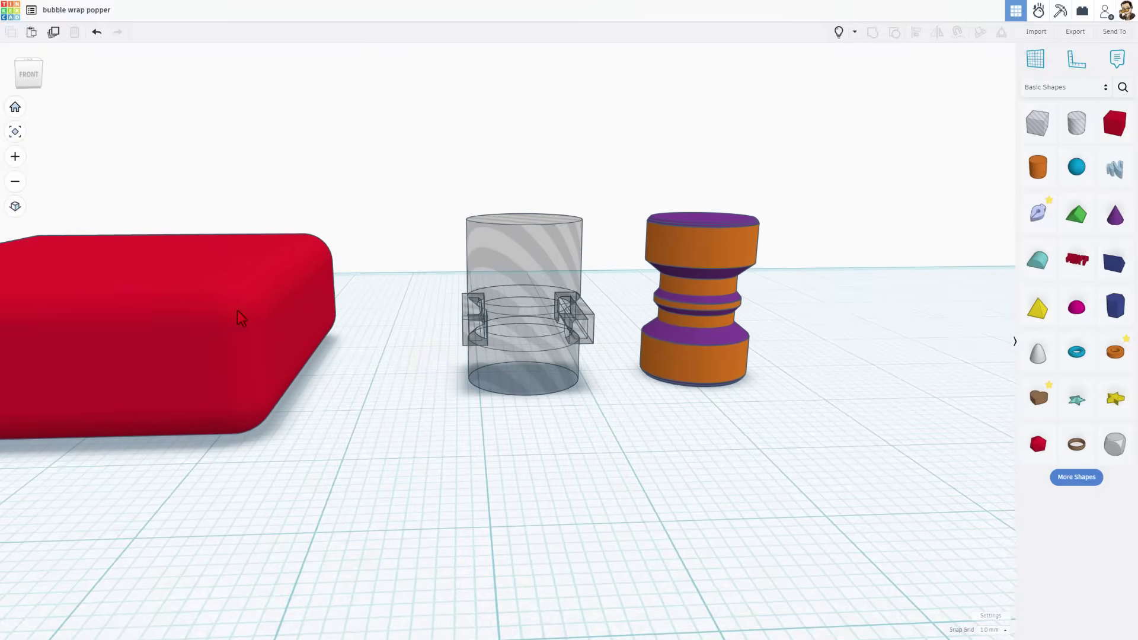
right_click_drag(527, 422, 525, 330)
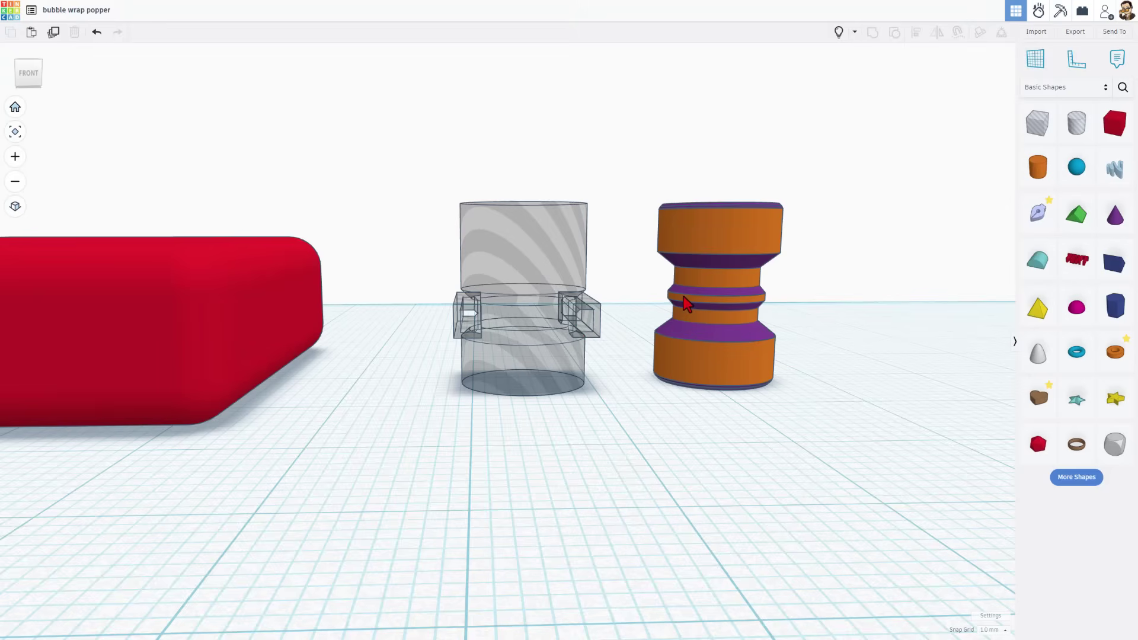
right_click_drag(625, 380, 745, 259)
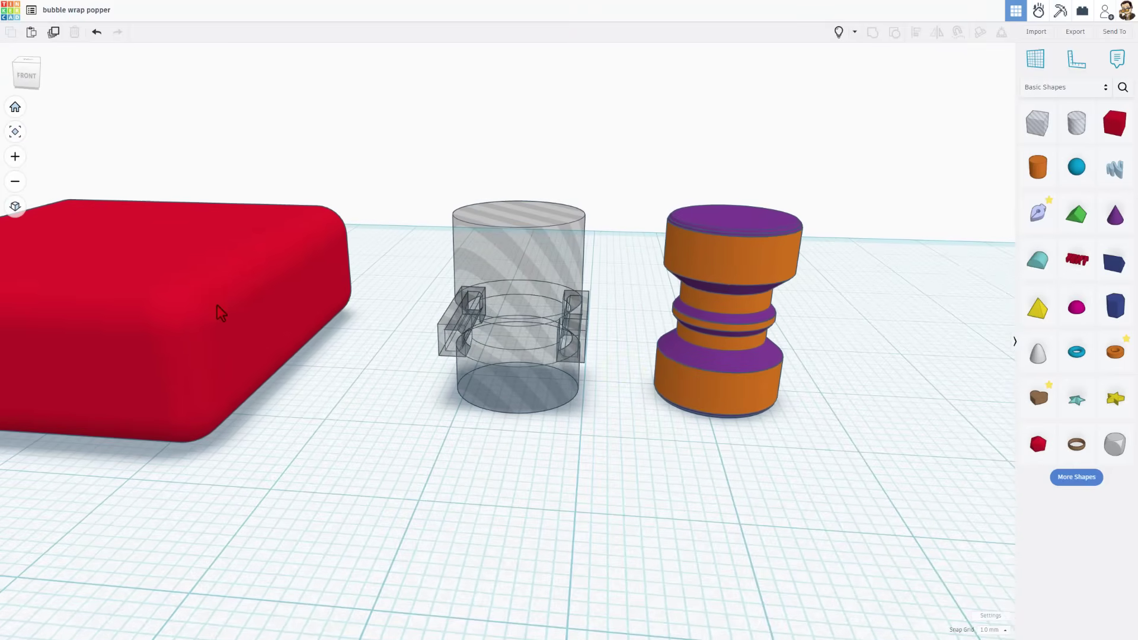
mouse_move(596, 434)
middle_mouse_down()
mouse_move(559, 445)
mouse_move(505, 423)
middle_mouse_up()
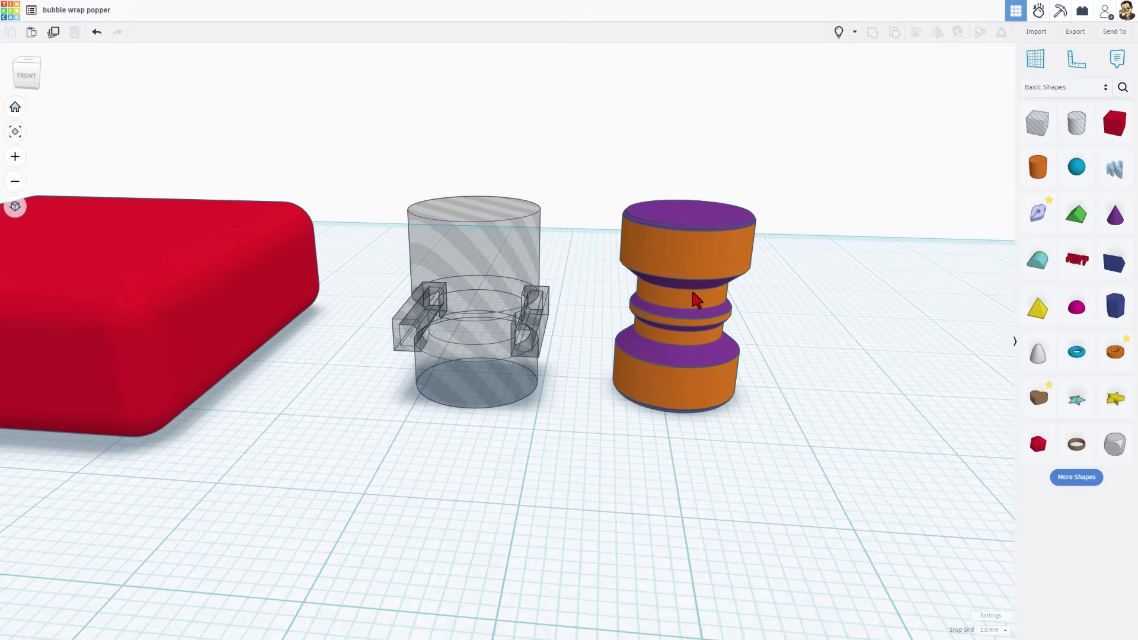
Place a cone and set top radius 5, base radius 4.9, height 0.2.
left_click(1115, 215)
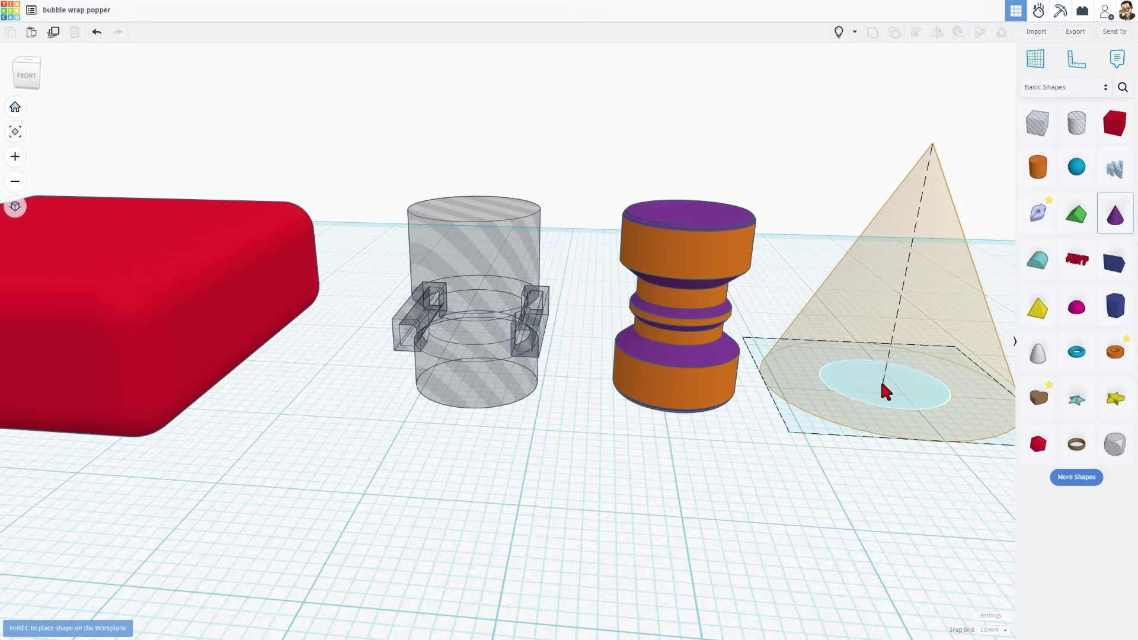
left_click(881, 388)
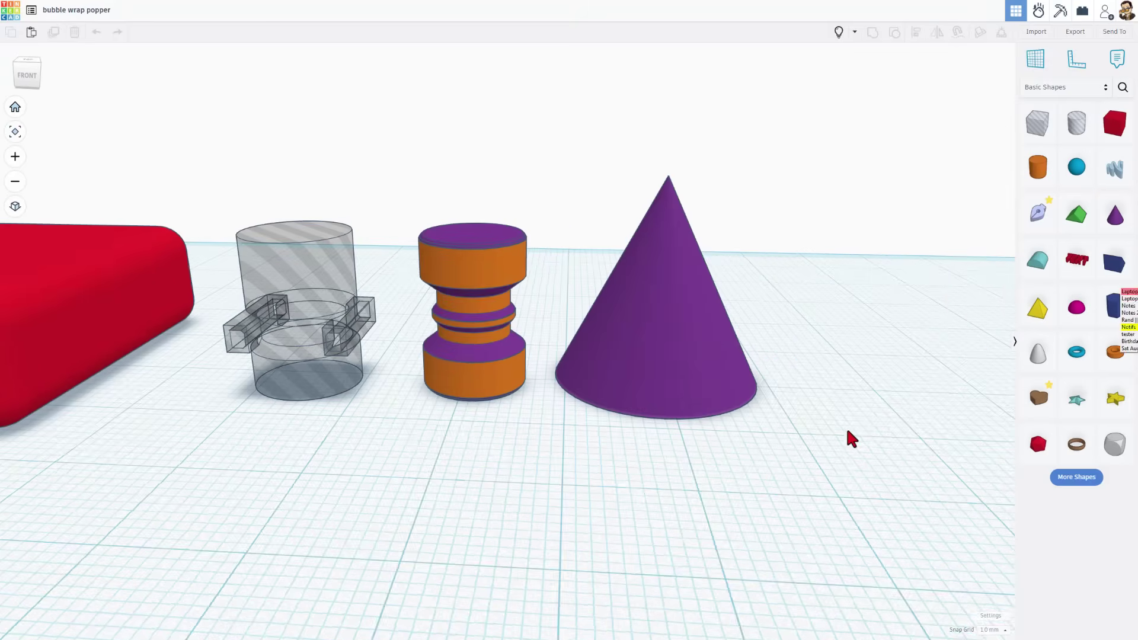
left_click(671, 370)
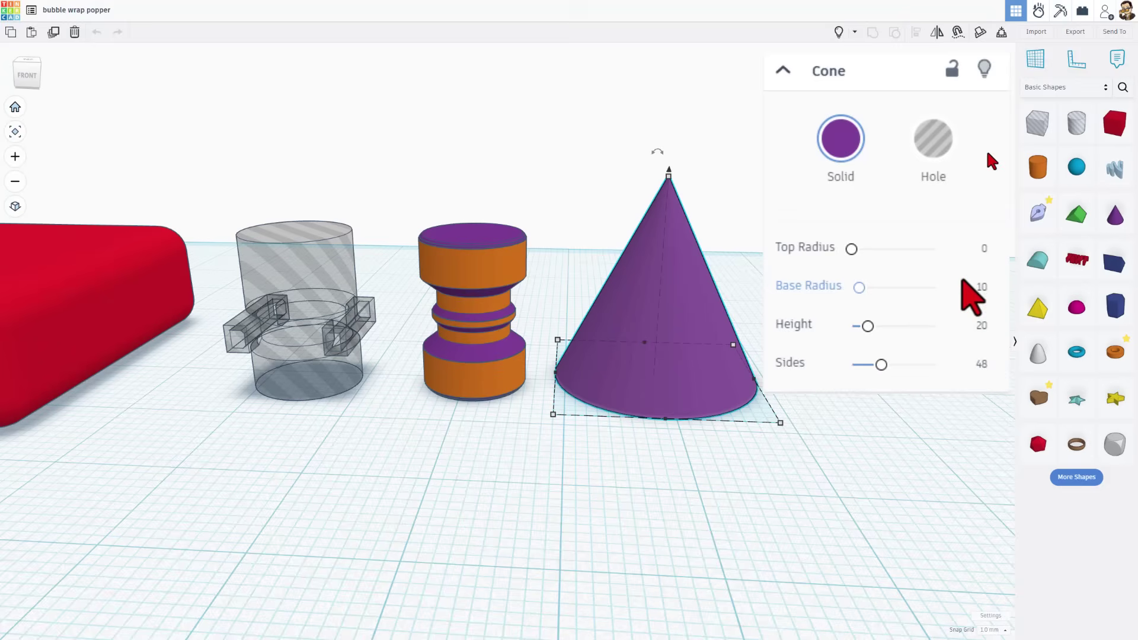
left_click(981, 250)
type("5")
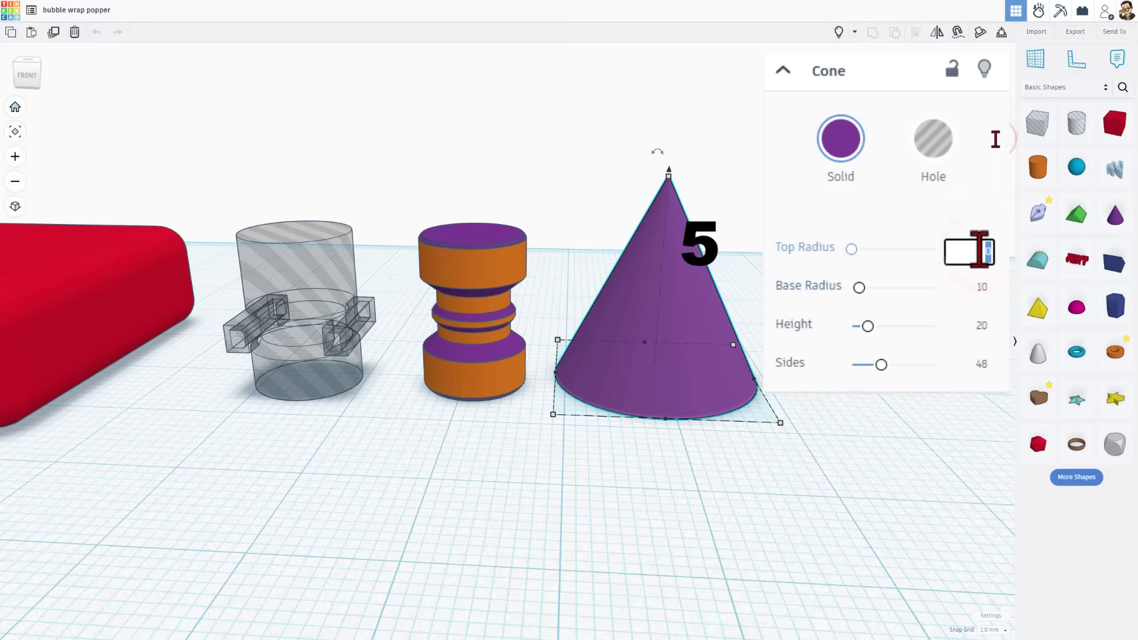
left_click(982, 287)
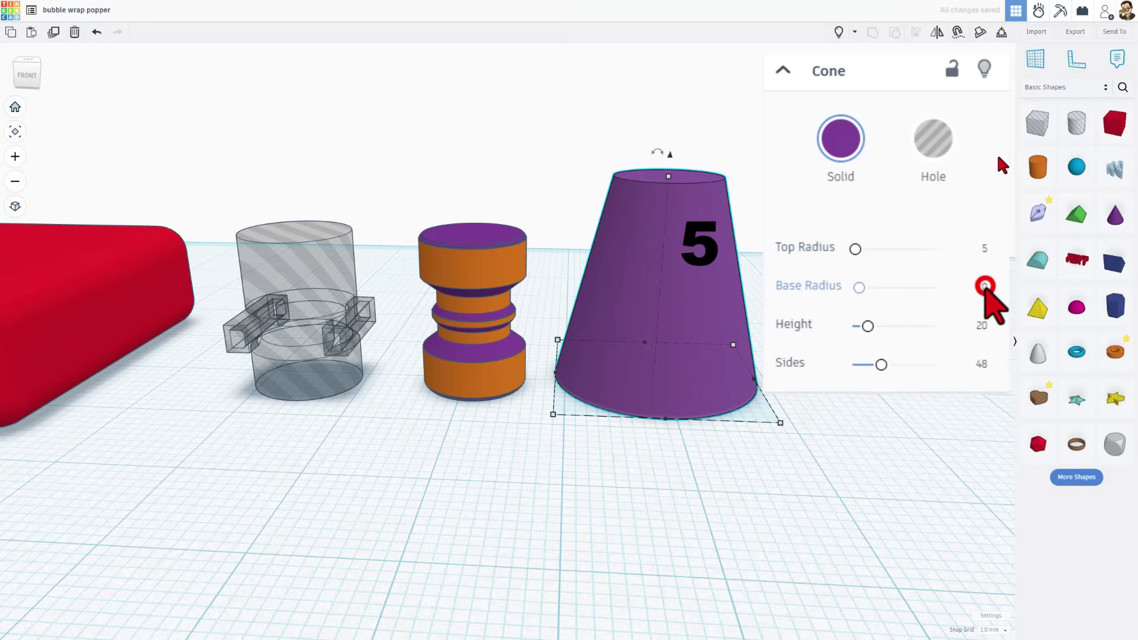
type("4.9")
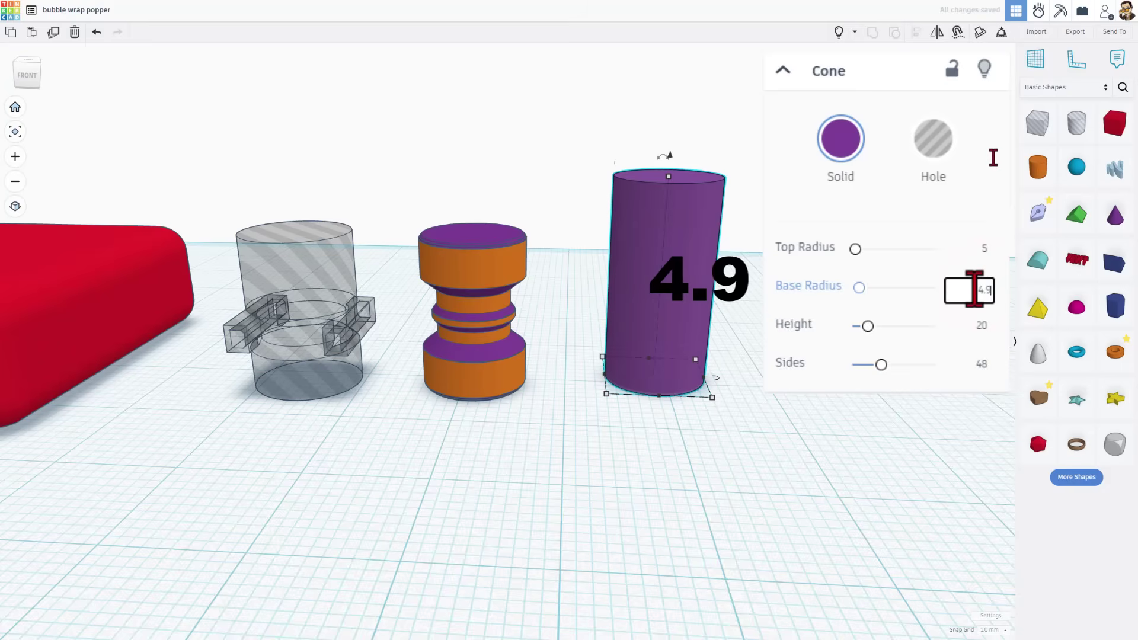
key("Return")
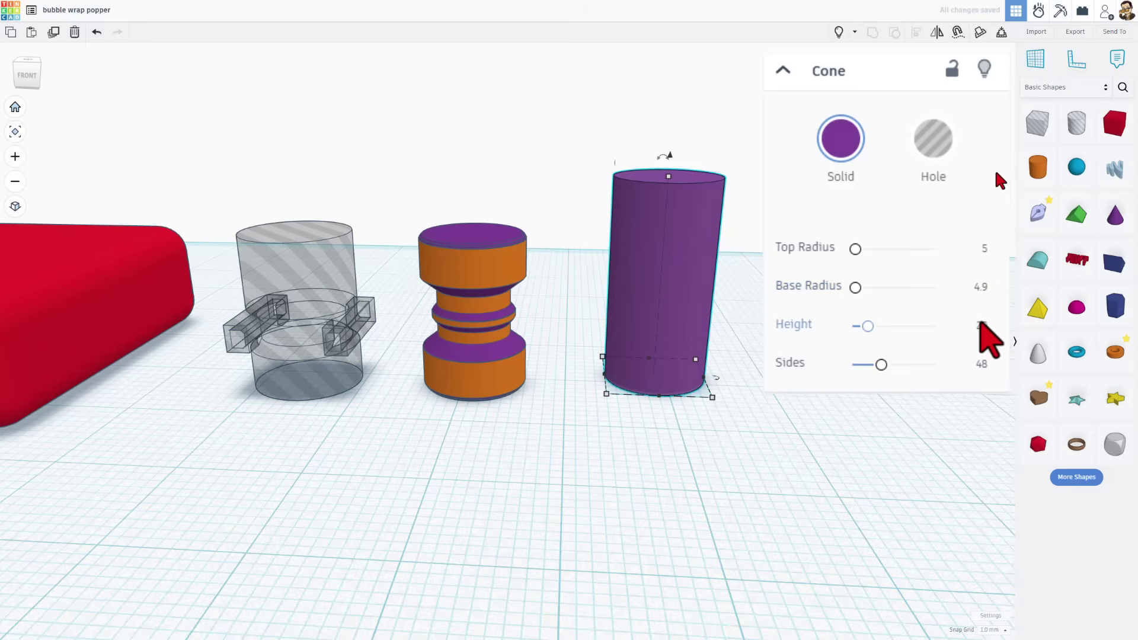
left_click(981, 325)
type("0.2")
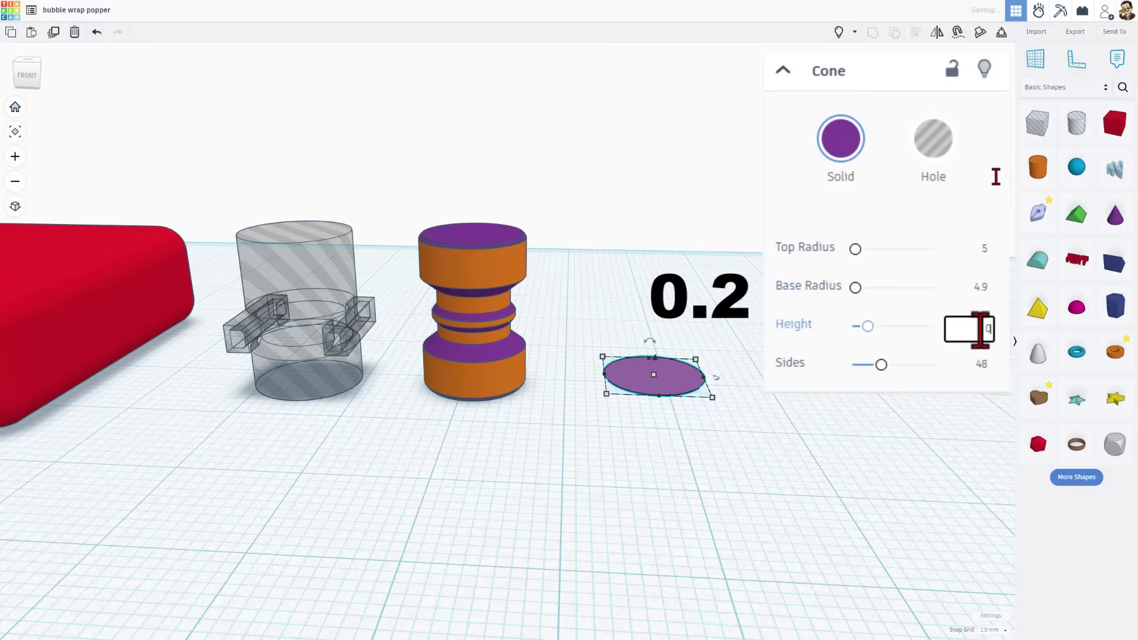
key("Return")
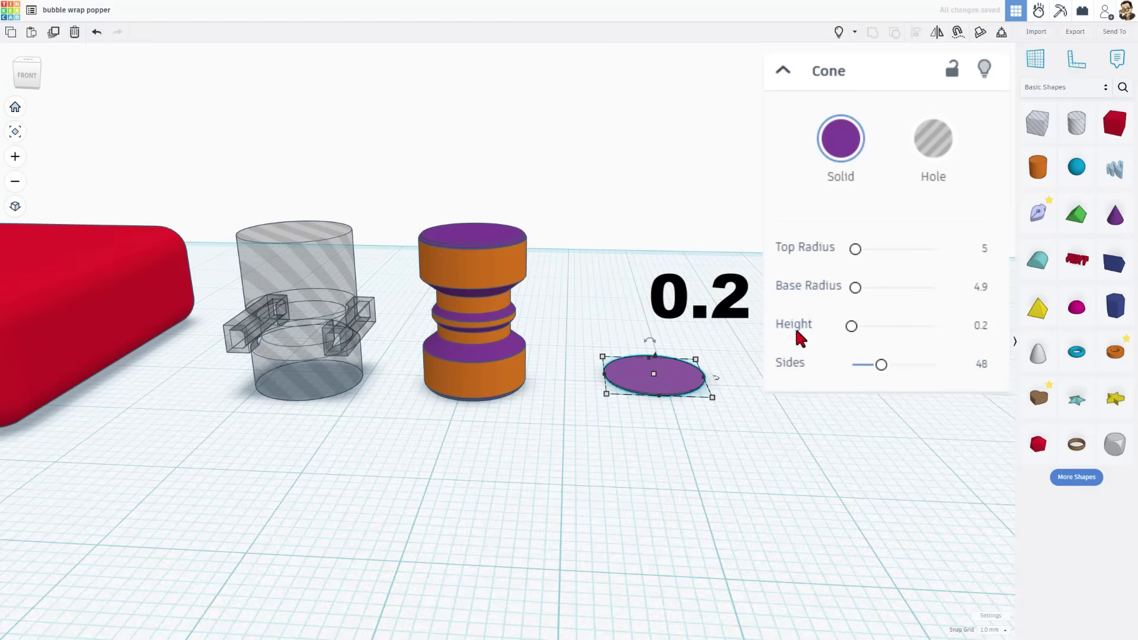
scroll(650, 401, "up", 2)
Deselect the flat disc and view the scene from low and top angles.
left_click(635, 415)
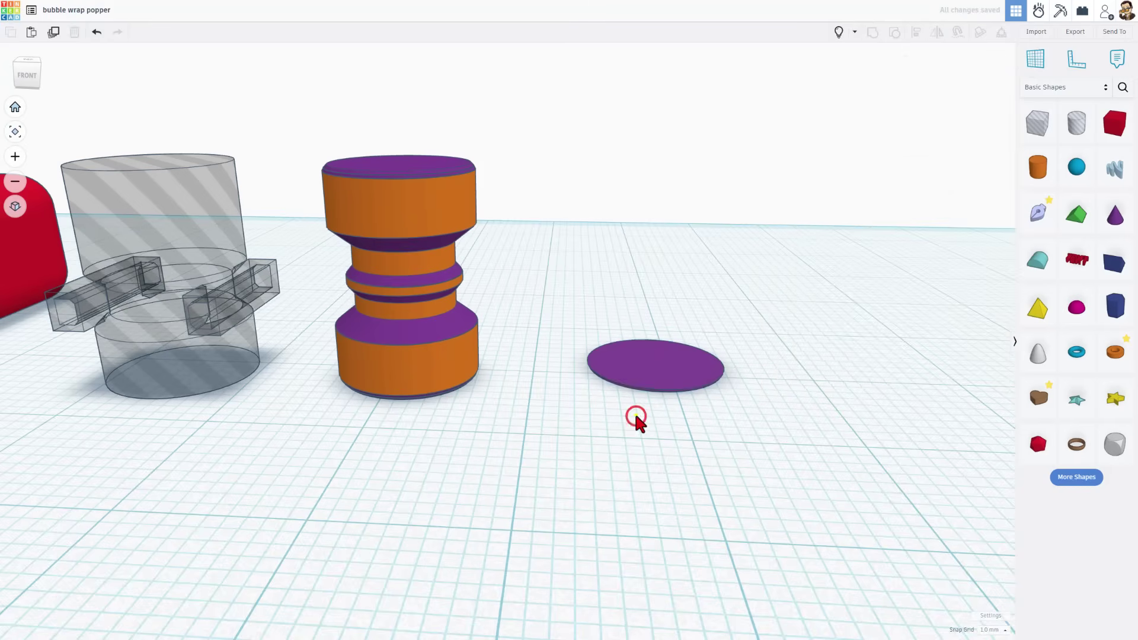
key("ctrl+Down")
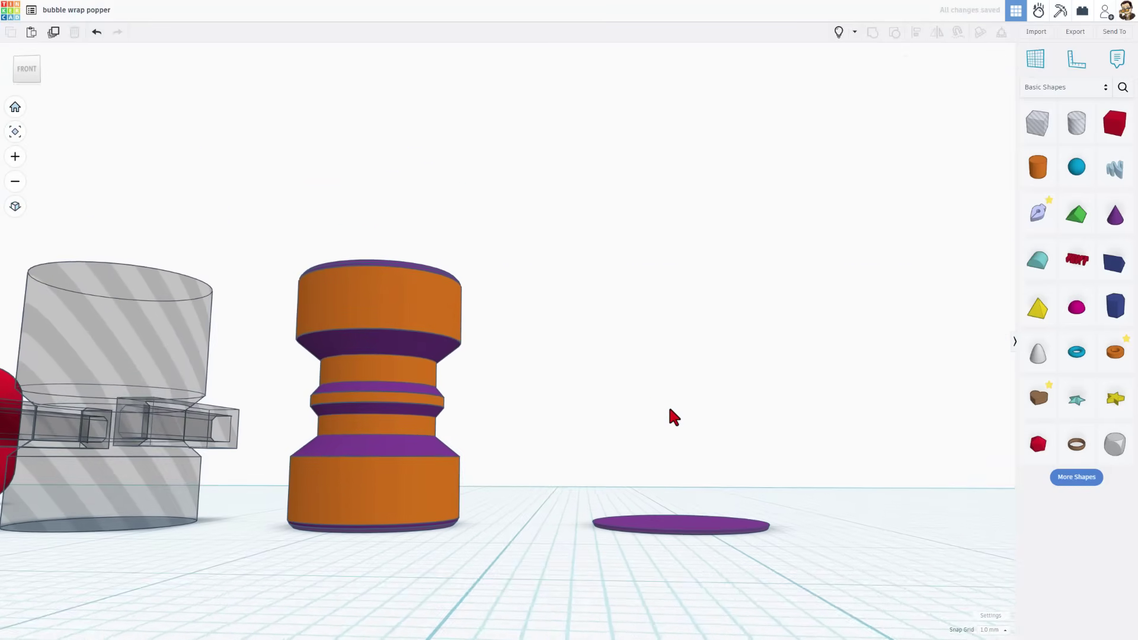
key("ctrl+Up")
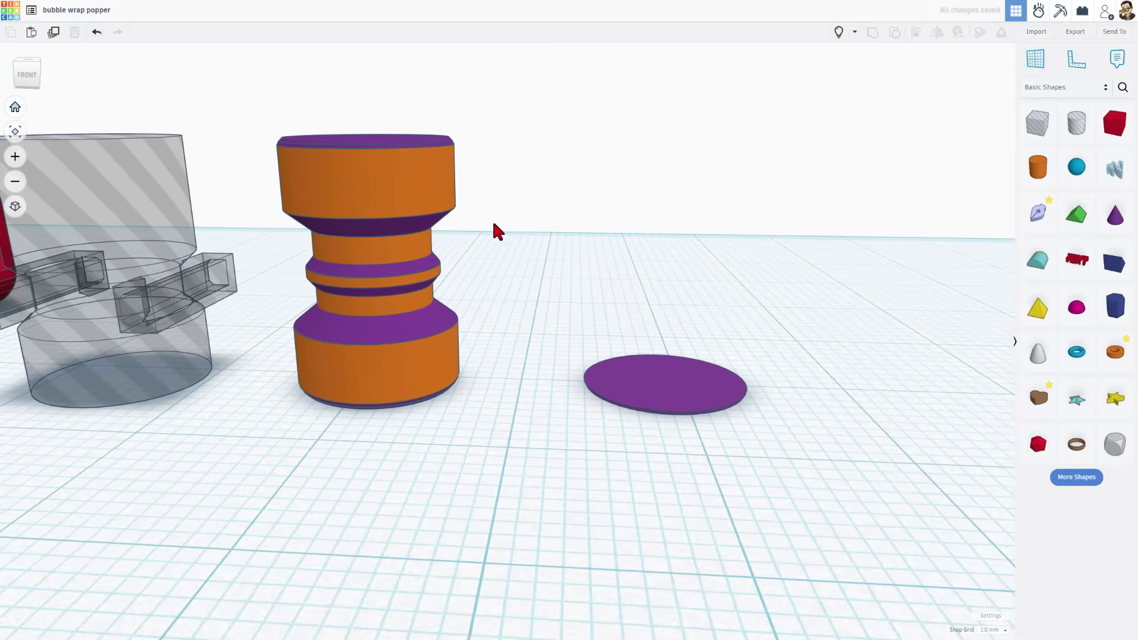
scroll(754, 367, "down", 2)
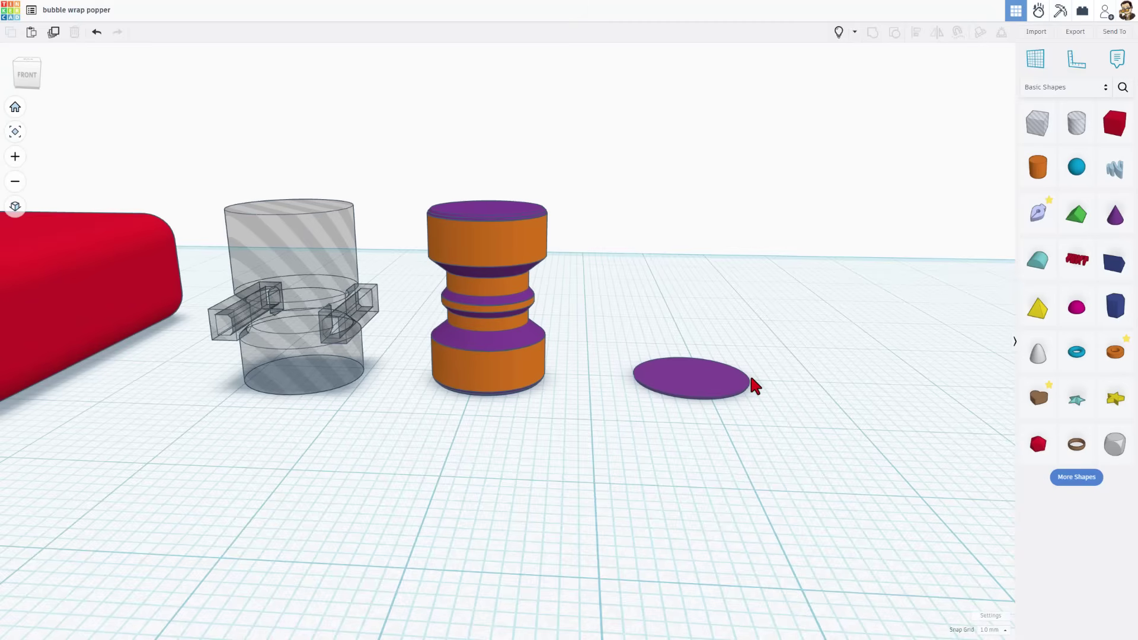
right_click_drag(752, 381, 745, 389)
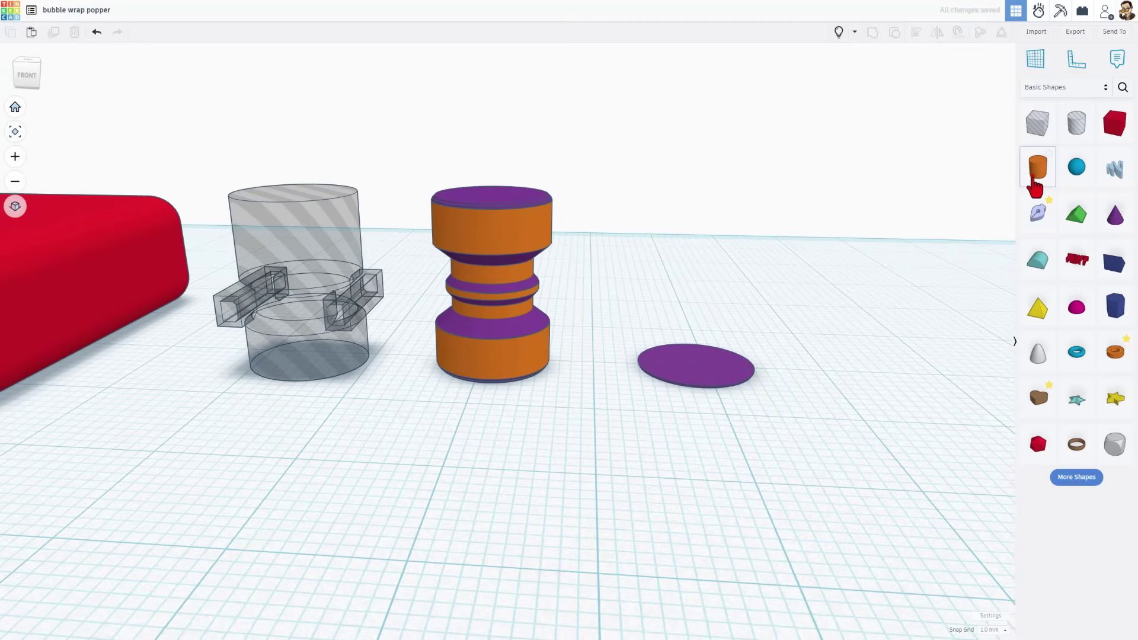
Place a cylinder over the purple disc and shrink it uniformly.
mouse_move(1036, 189)
left_mouse_down()
mouse_move(698, 371)
mouse_move(779, 305)
mouse_move(696, 372)
left_mouse_up()
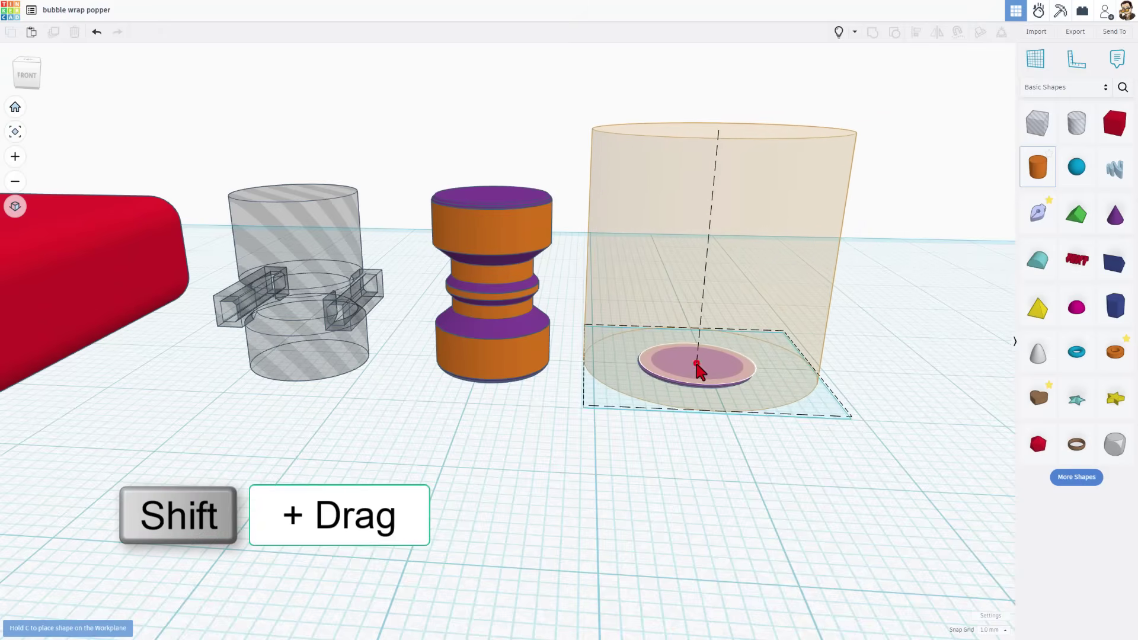
left_click(698, 369)
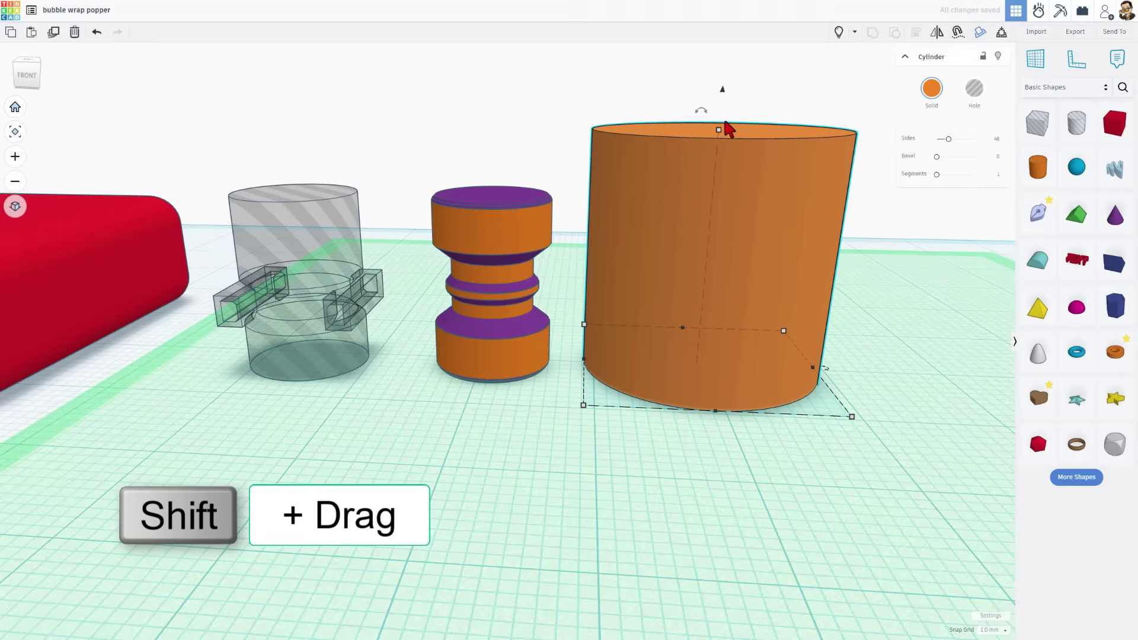
left_click_drag(720, 135, 699, 238, "shift")
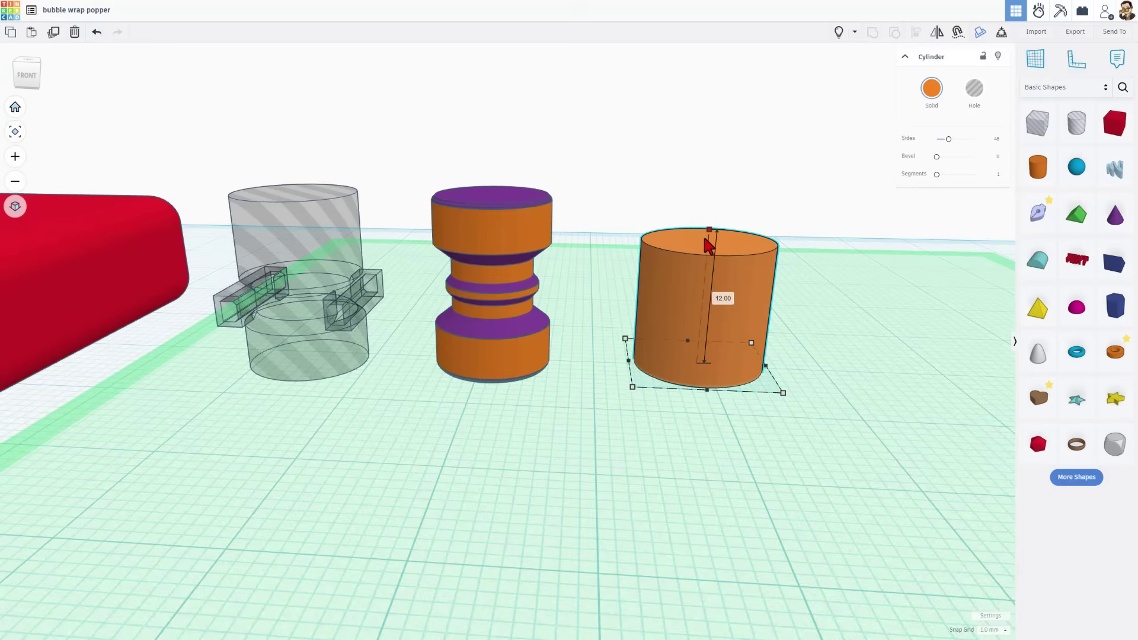
left_click_drag(698, 233, 706, 248, "shift")
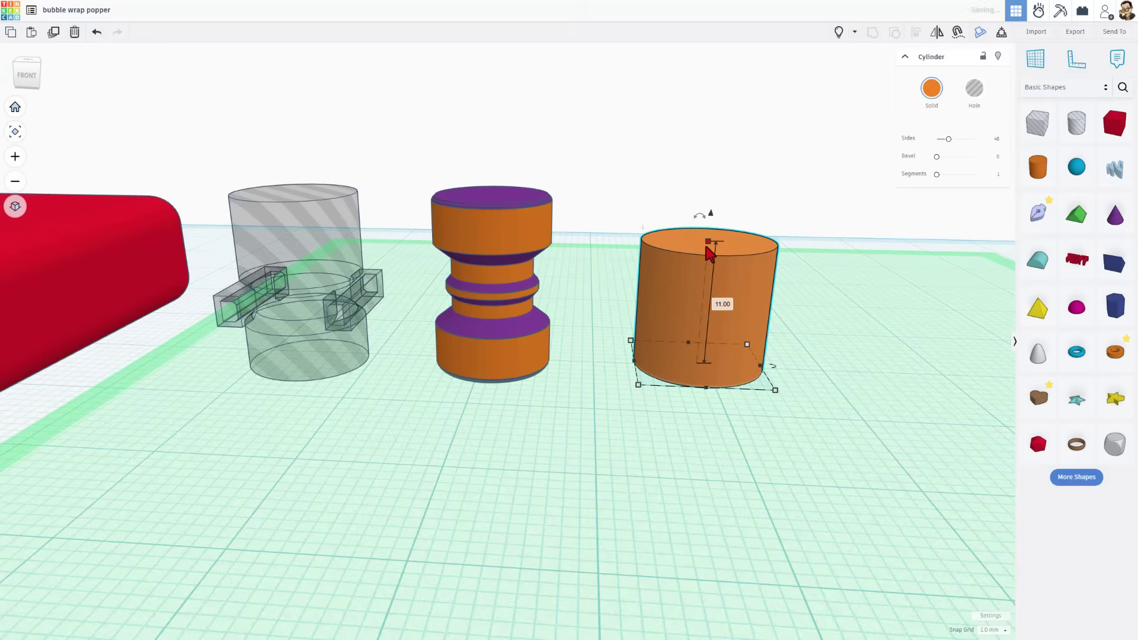
Set the cylinder height to 10, then reduce it to 3.6 mm.
left_click(723, 305)
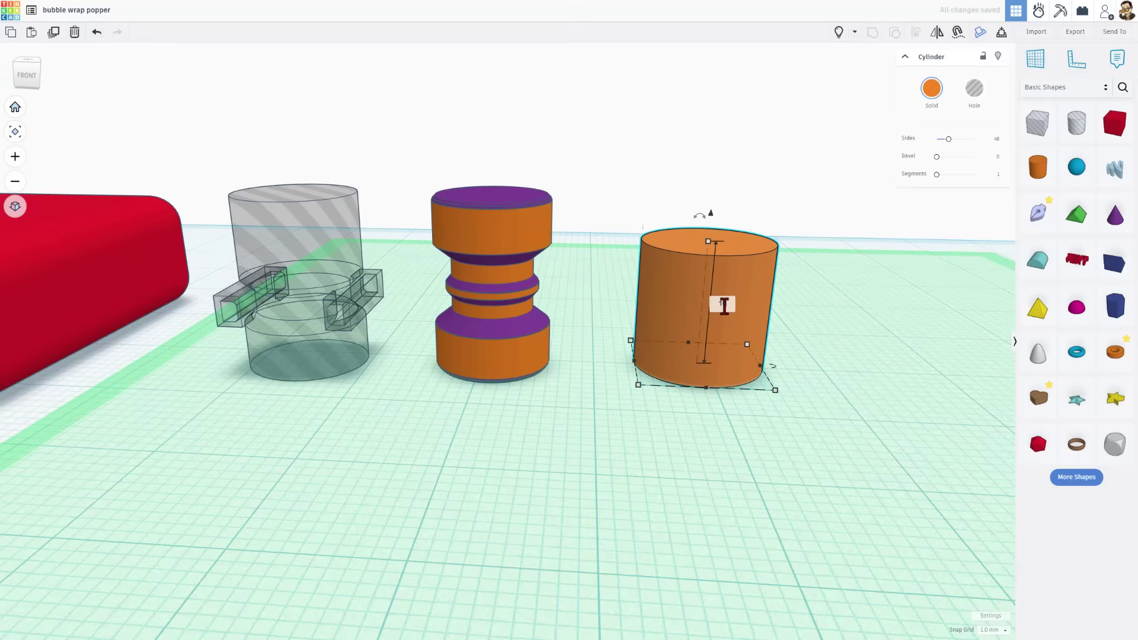
key("Return")
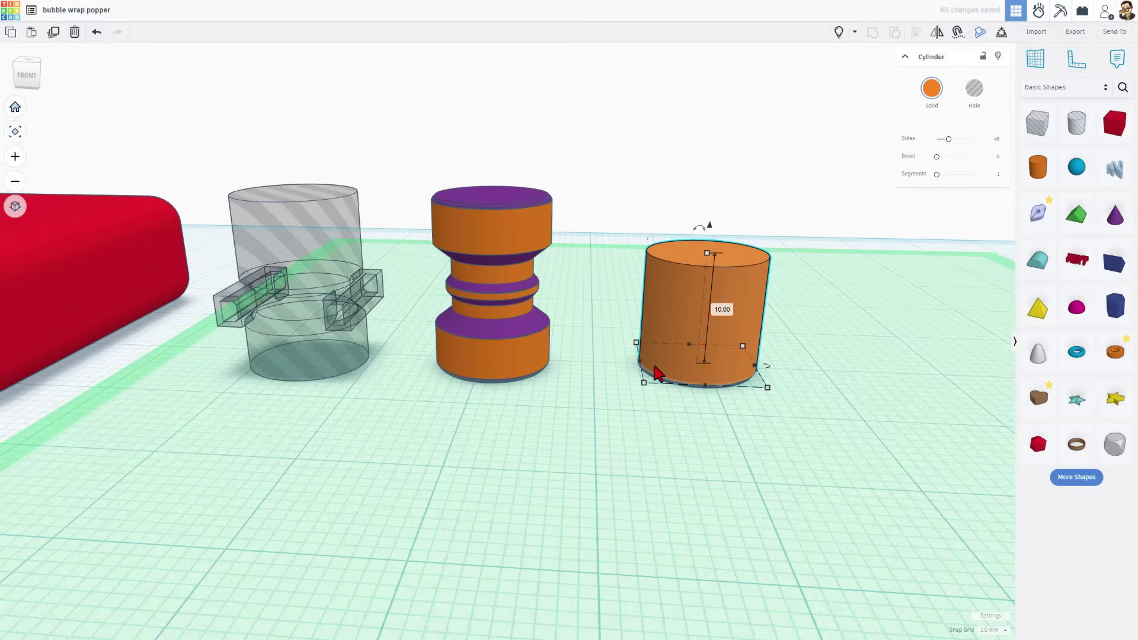
left_click(720, 307)
type("3.6")
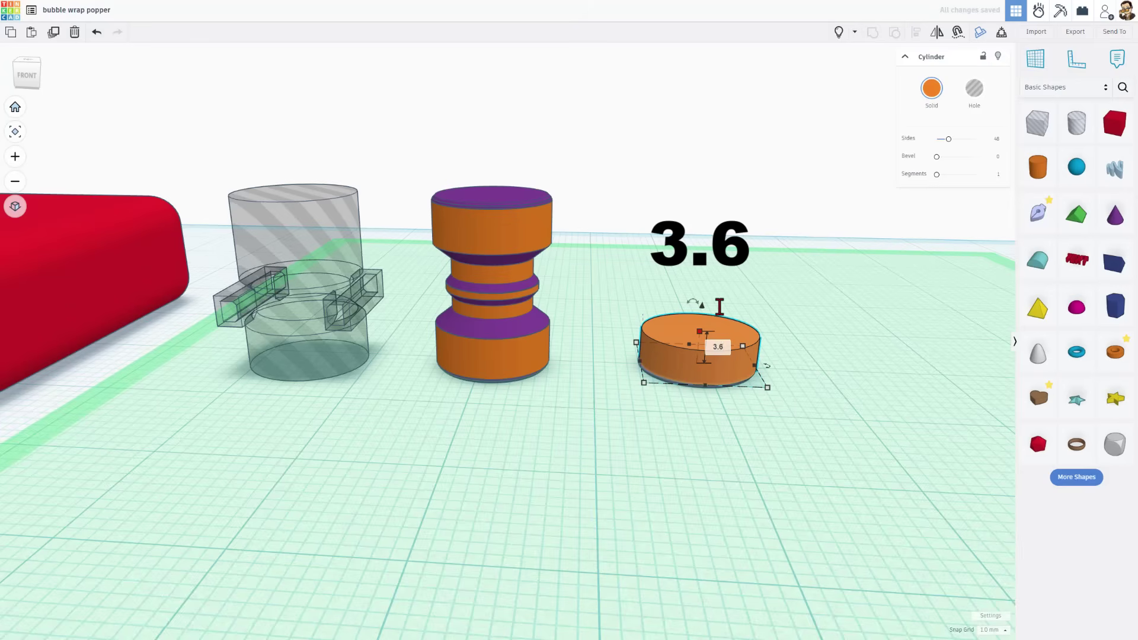
key("Return")
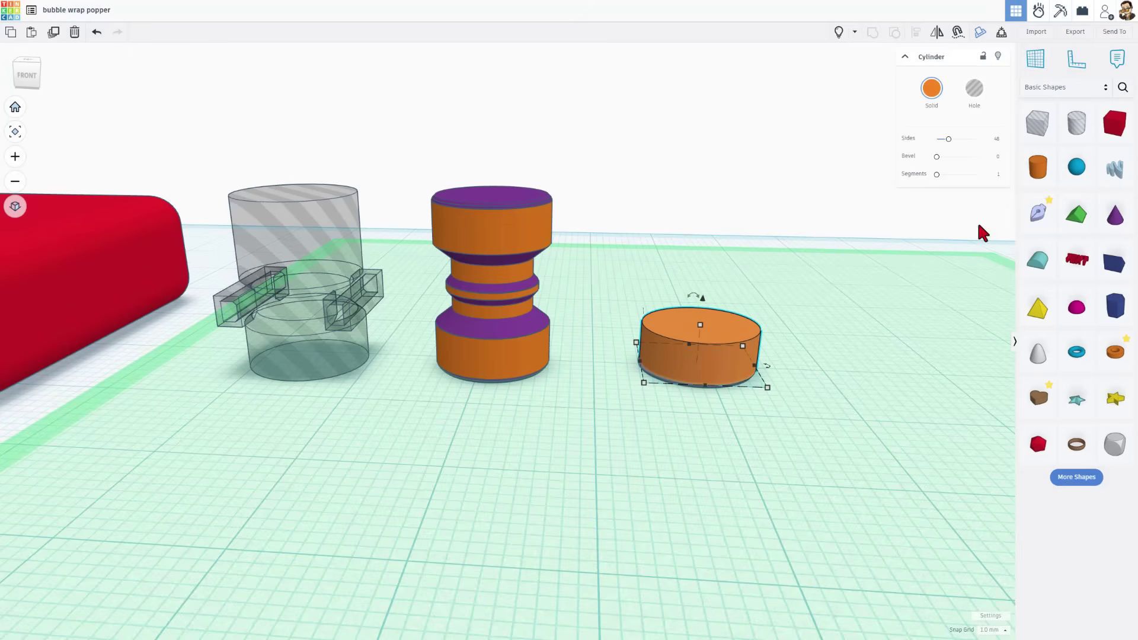
Drop a cone on the cylinder: top radius 3.5, base radius 5, height 1.2; deselect.
left_click(1115, 215)
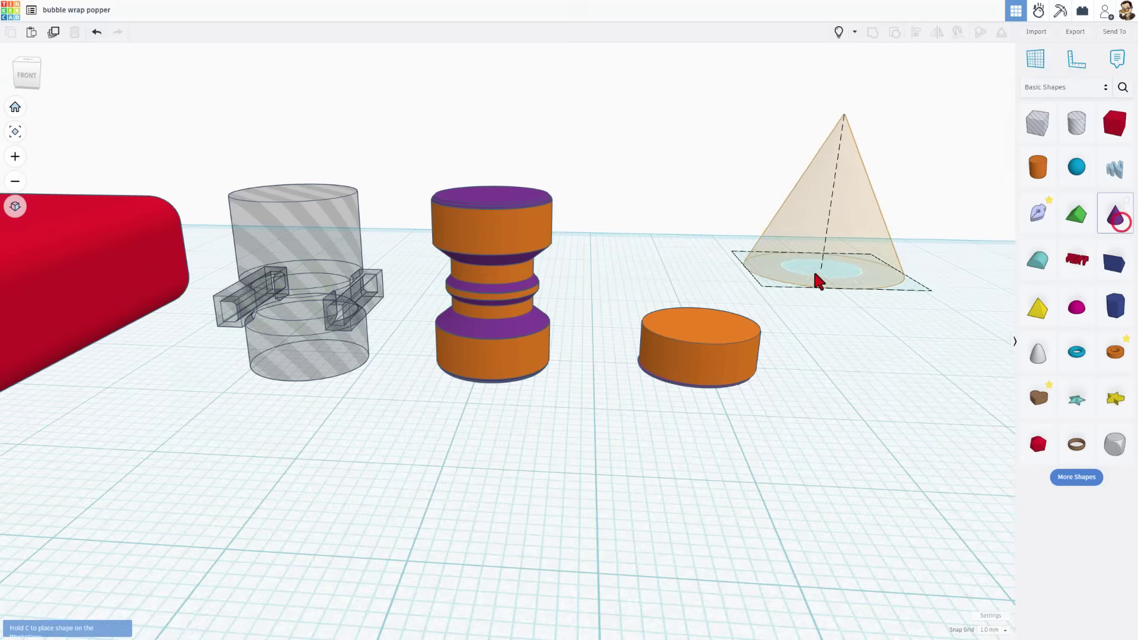
left_click(698, 326)
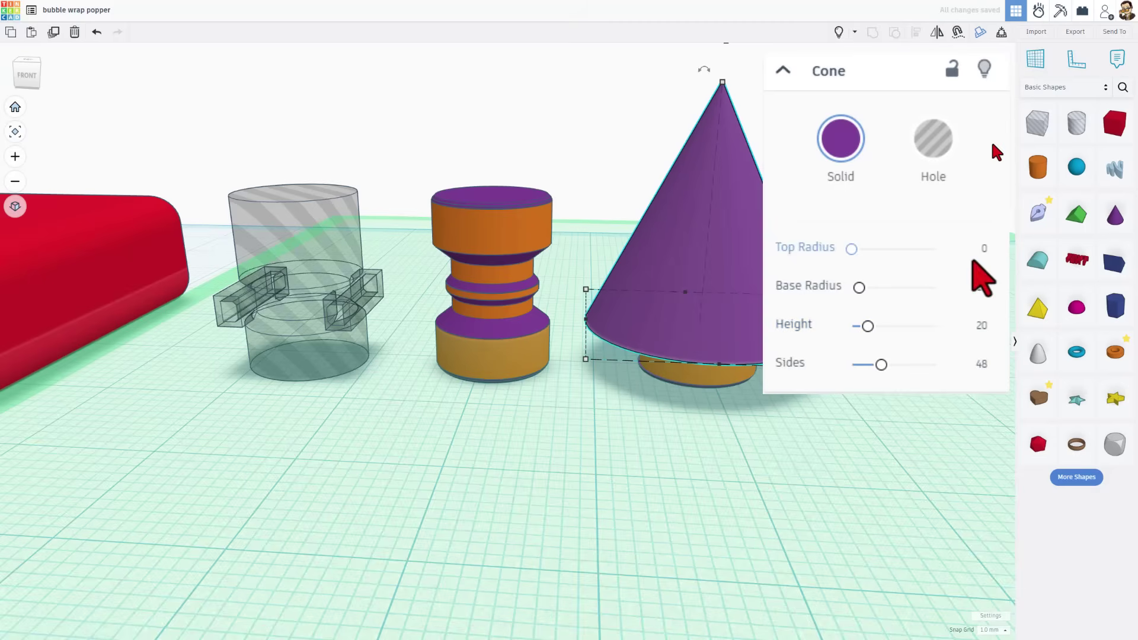
left_click(977, 253)
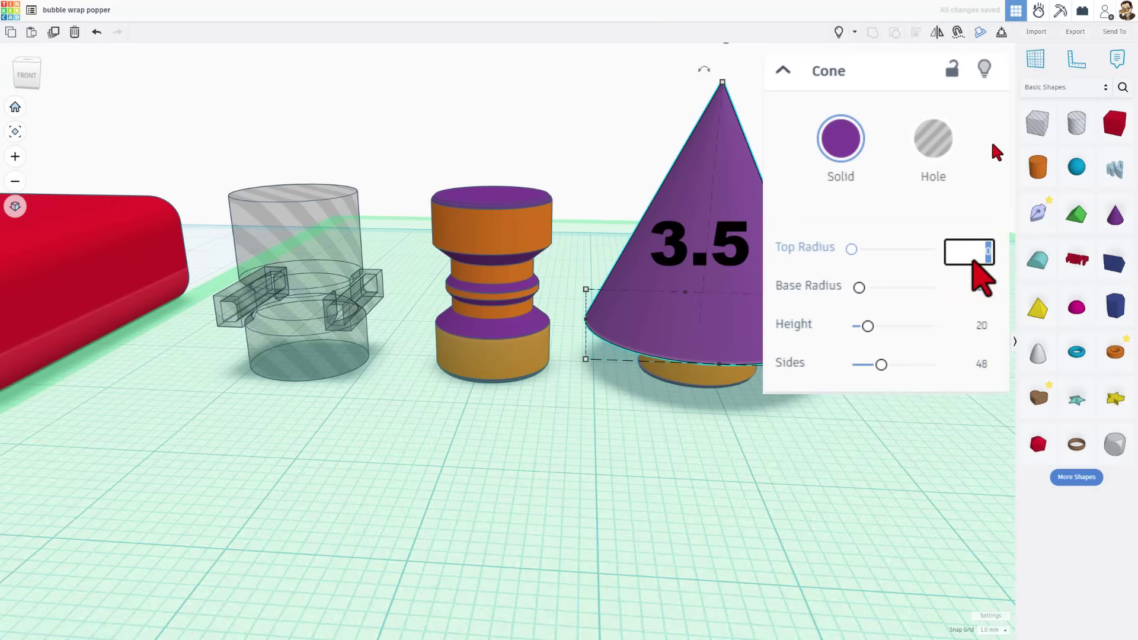
type("3.5")
key("Return")
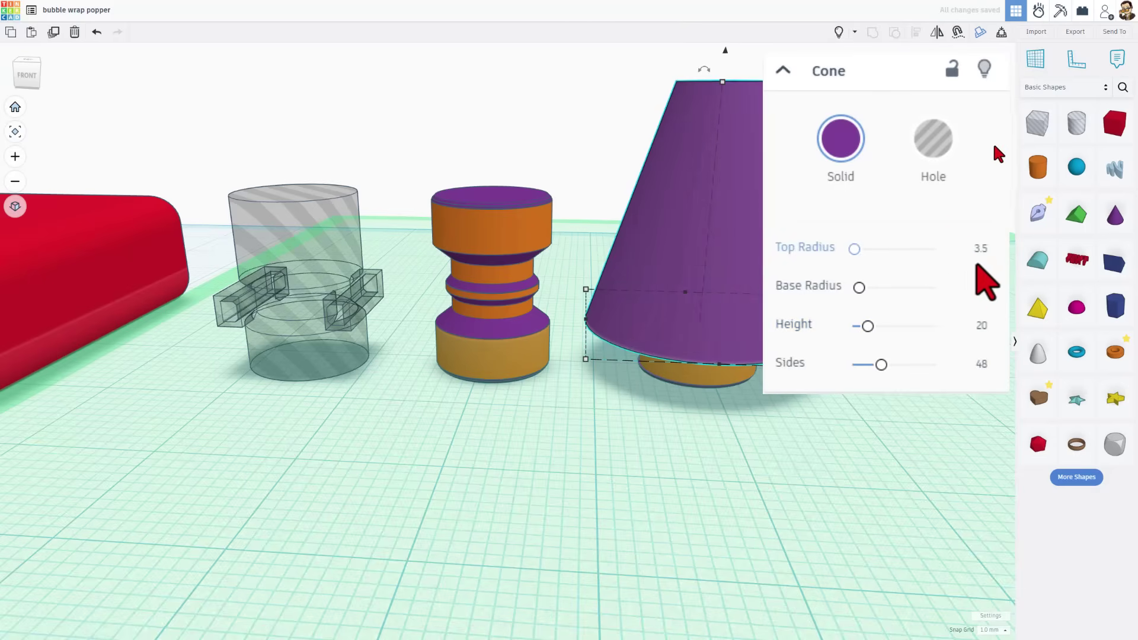
left_click(979, 286)
type("5")
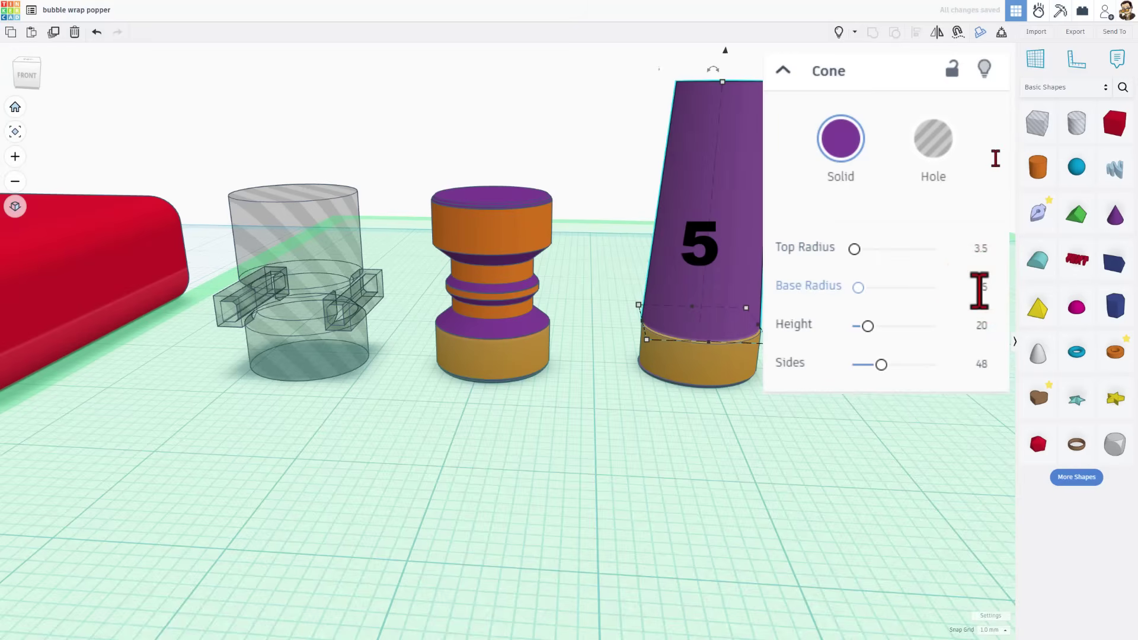
key("Return")
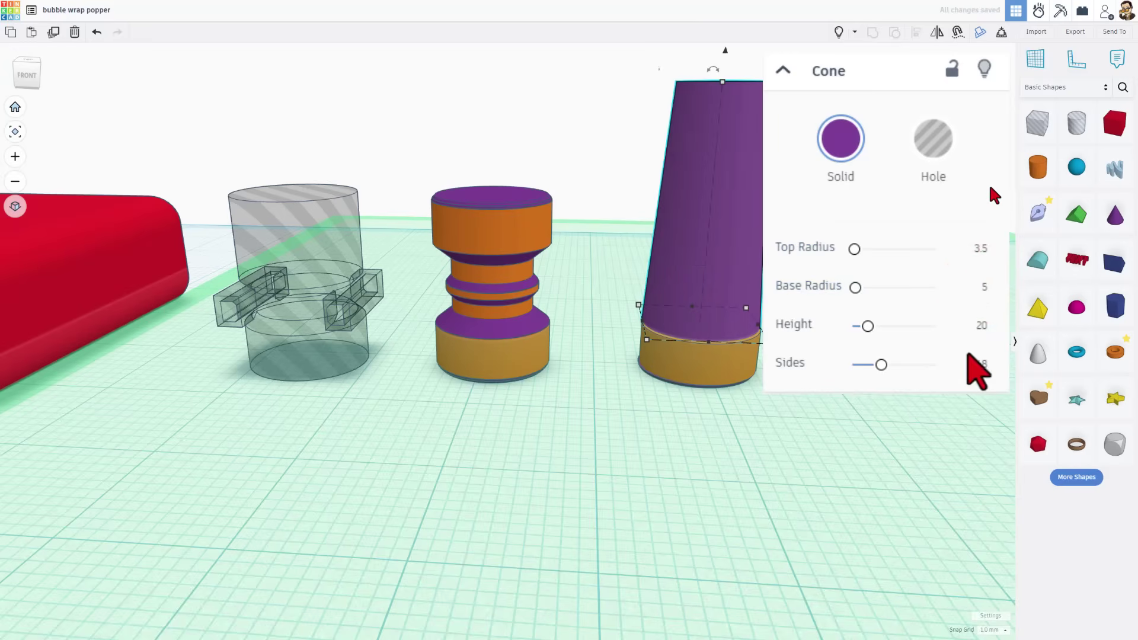
left_click(977, 331)
type("1.2")
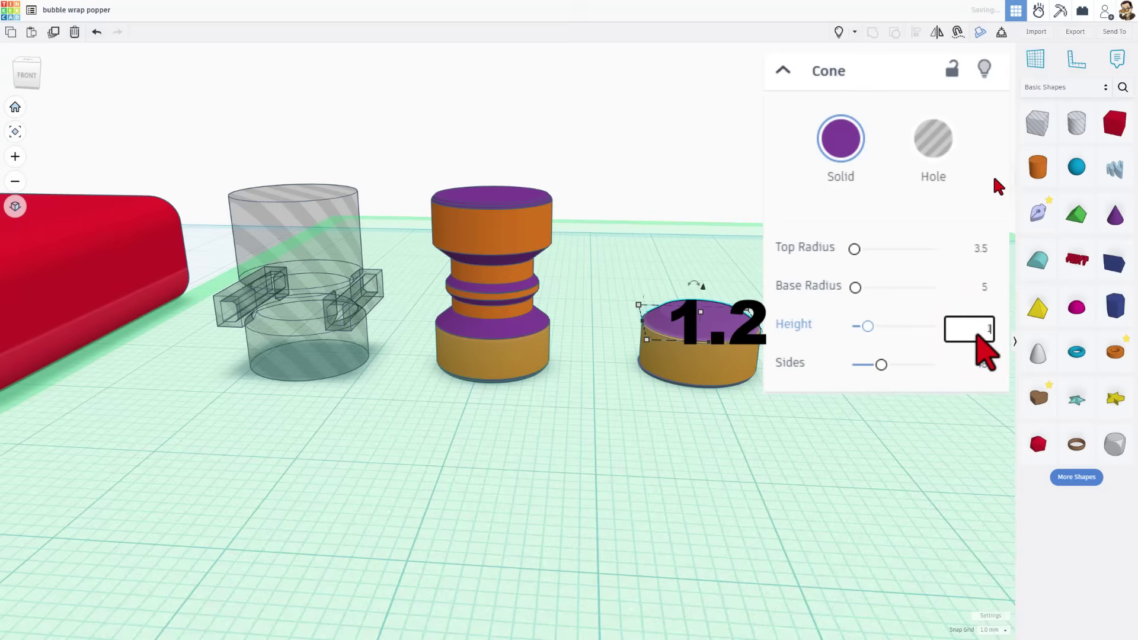
key("Return")
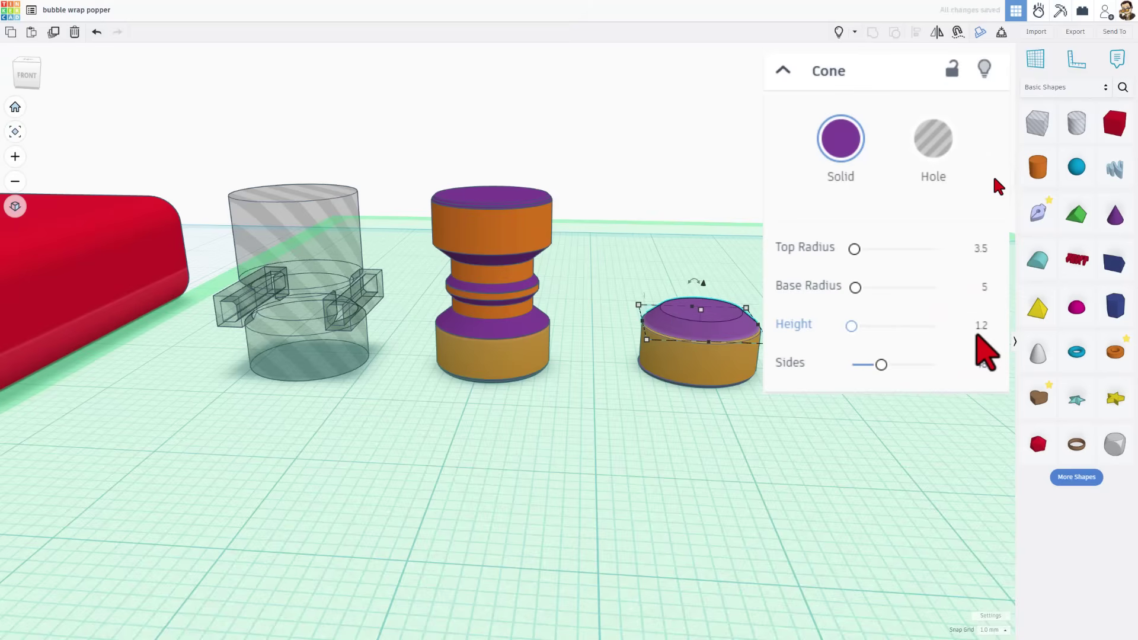
left_click(612, 359)
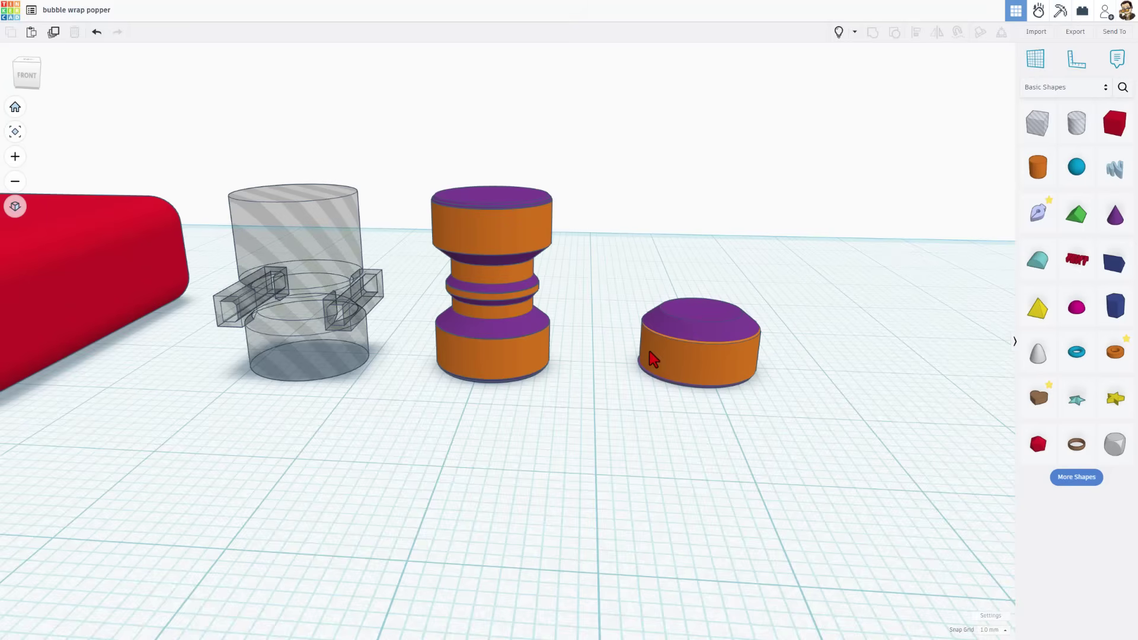
Drop a cylinder on the cap, scale it to 7 mm, and set height 1.2.
left_click(1033, 182)
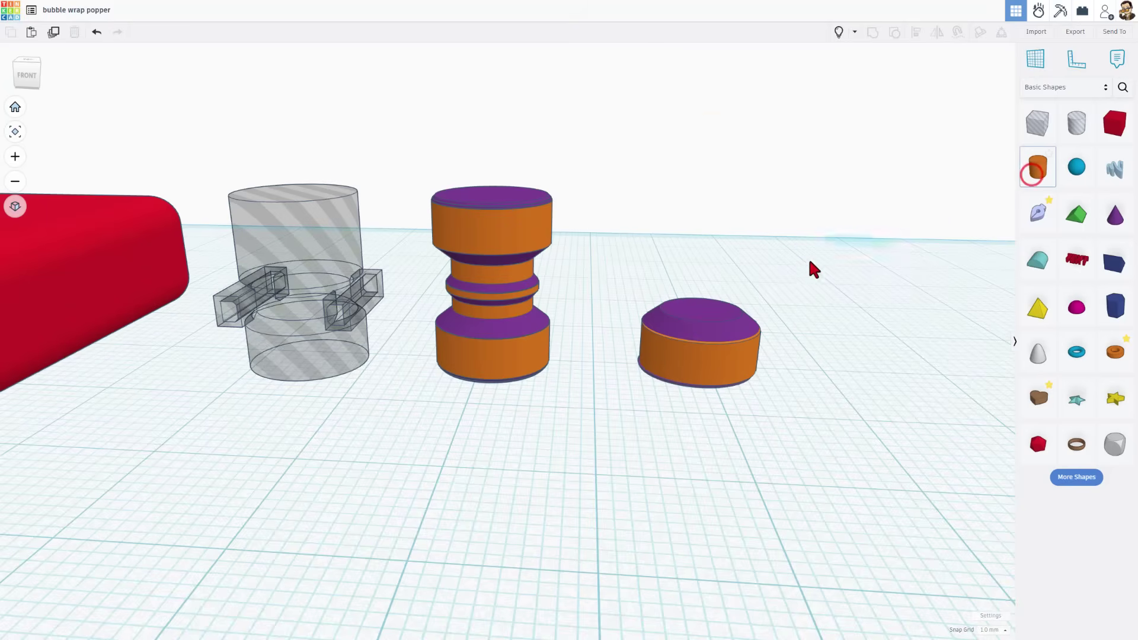
left_click(699, 305)
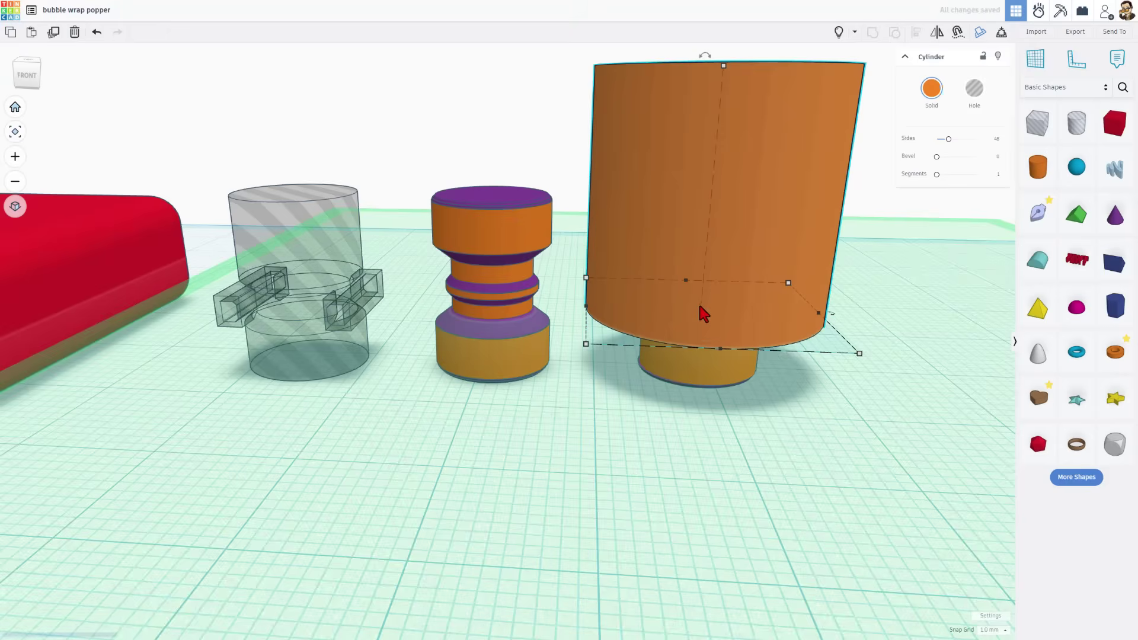
left_click_drag(724, 89, 735, 220, "shift")
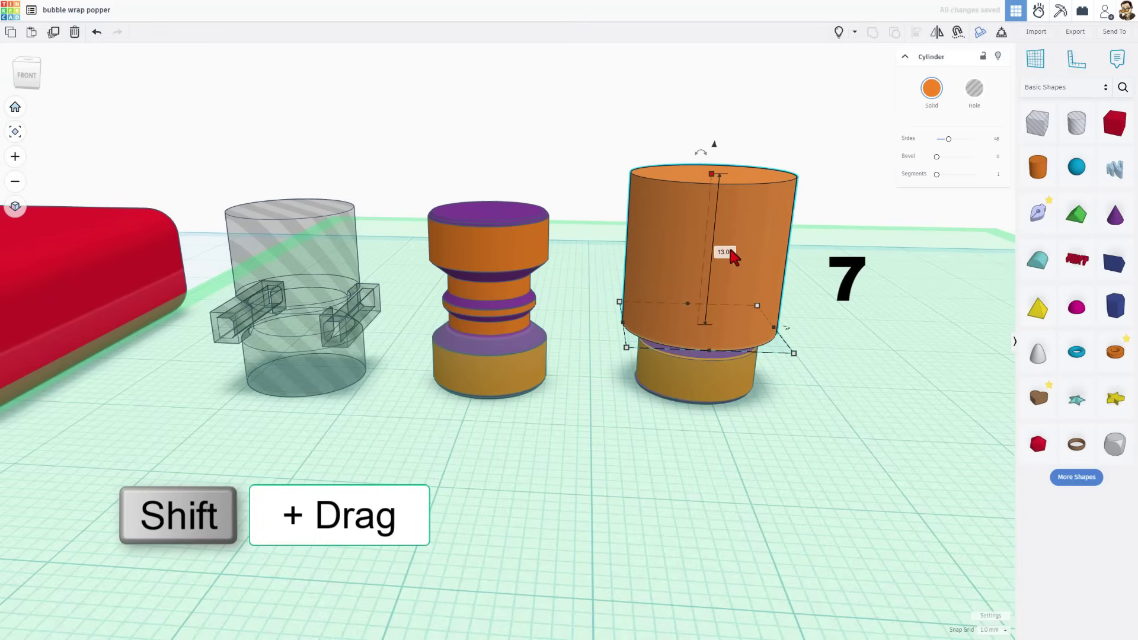
type("7")
key("Return")
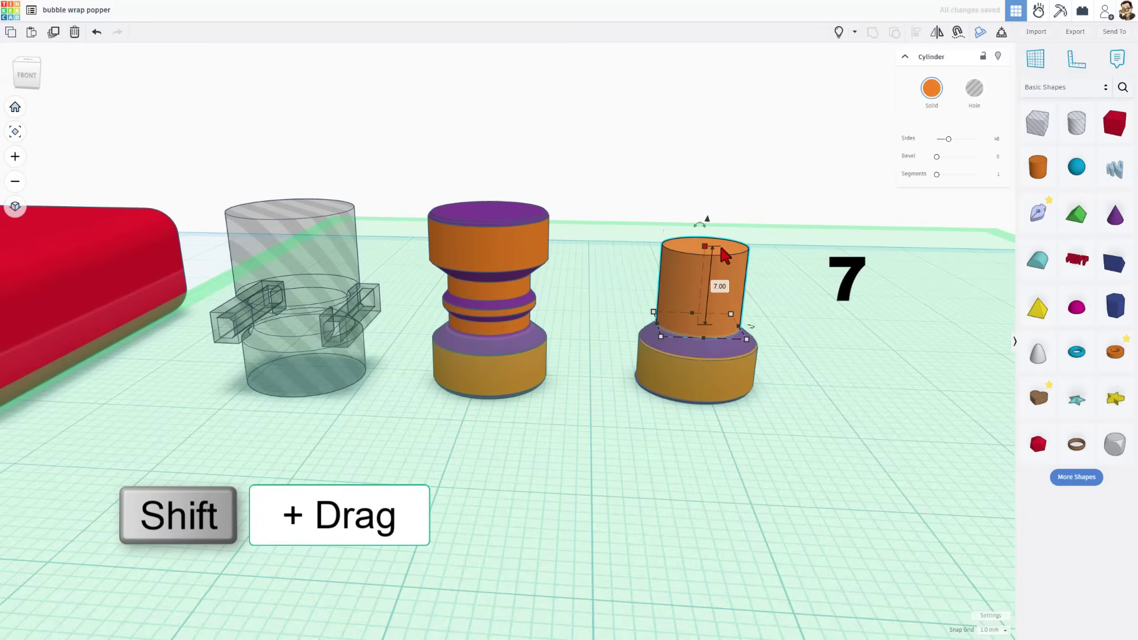
scroll(680, 332, "up", 2)
left_click_drag(708, 187, 714, 225)
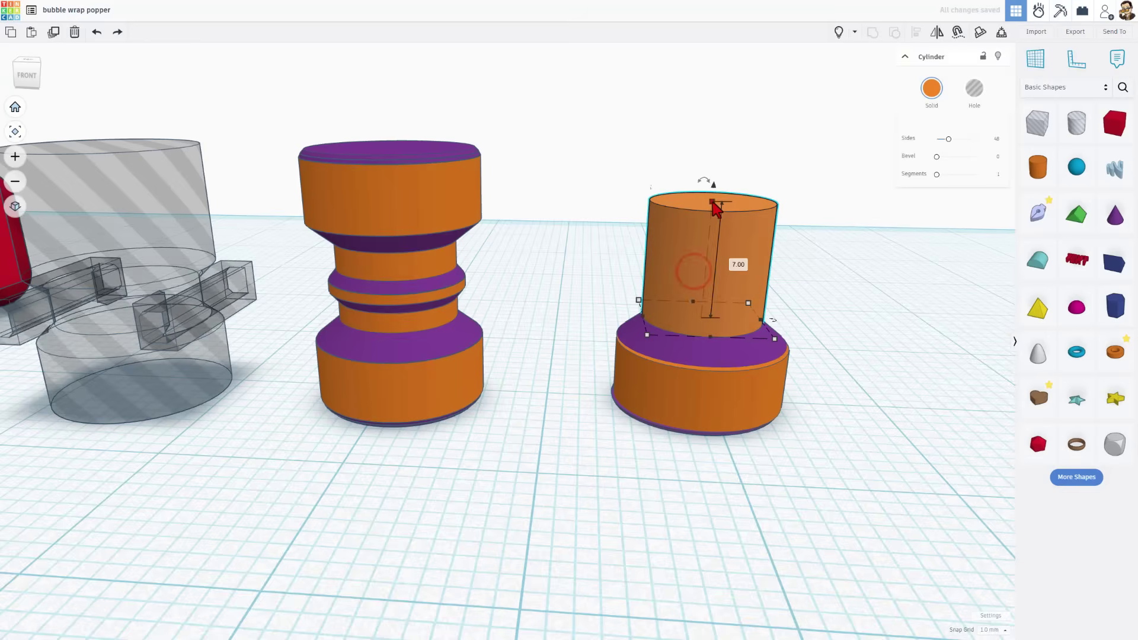
left_click(728, 270)
type("1.2")
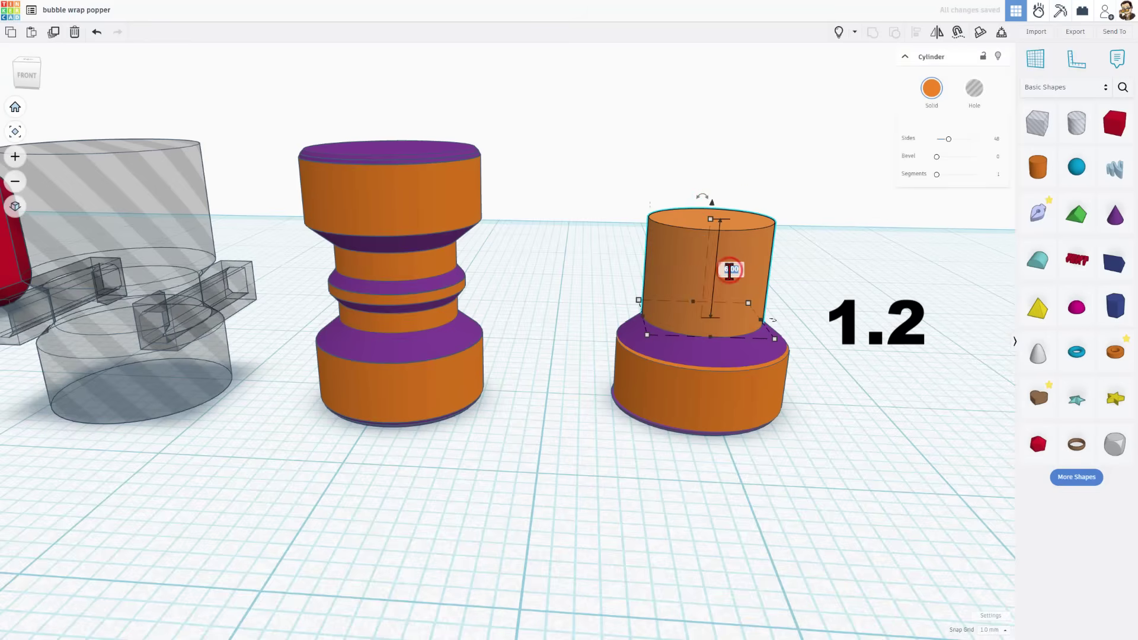
key("Return")
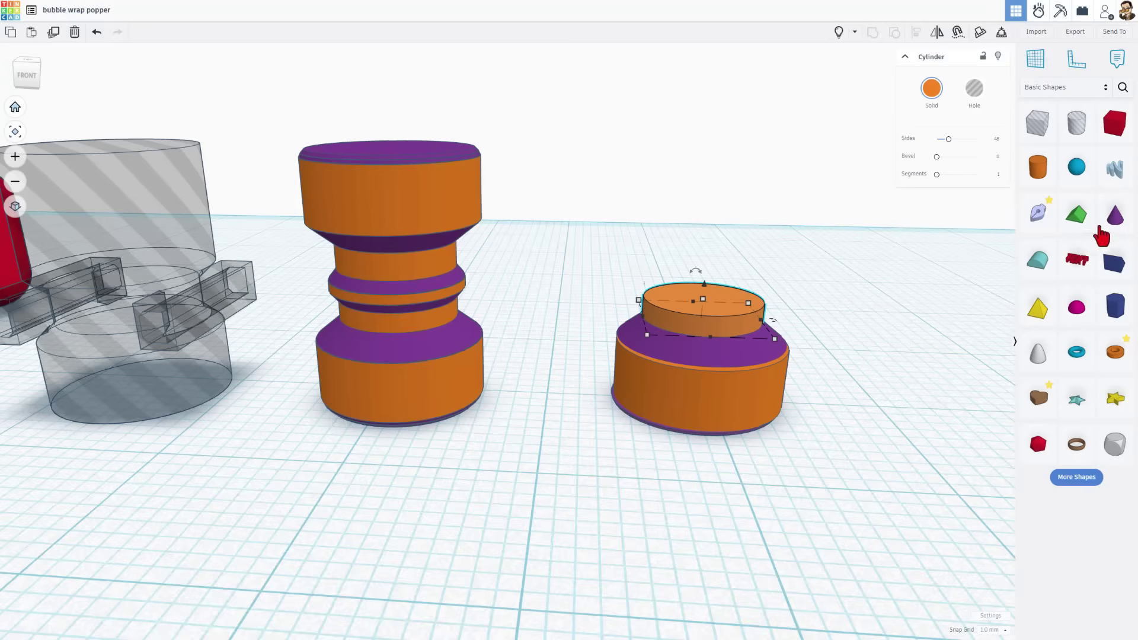
Place a cone on the small cylinder: top radius 4, base radius 3.5, height 0.6.
left_click_drag(1114, 217, 696, 297)
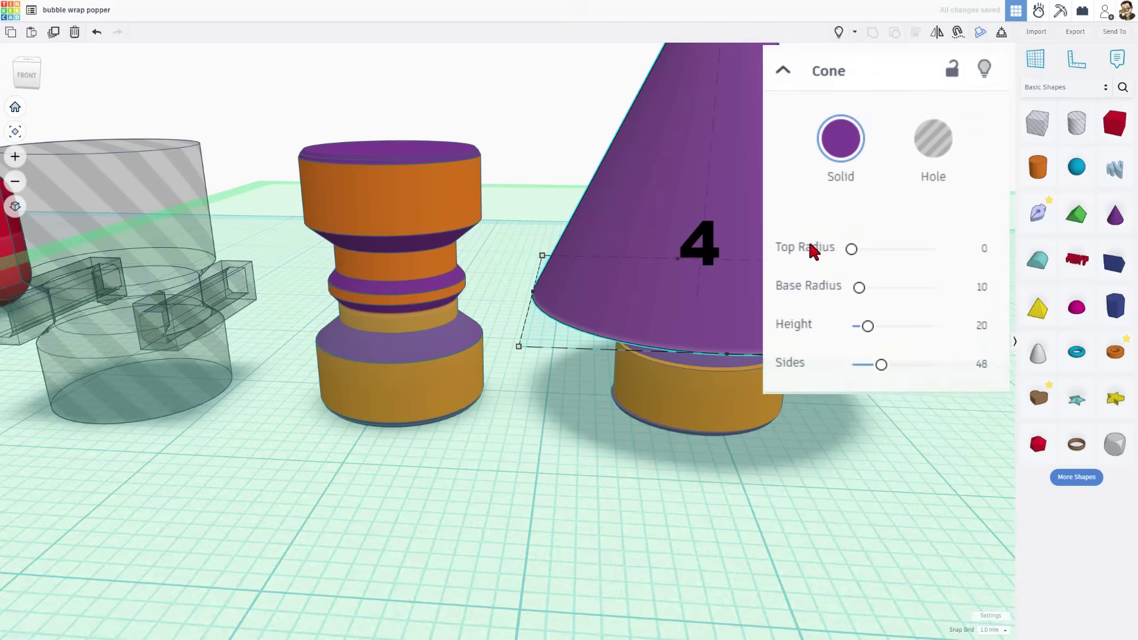
left_click(997, 140)
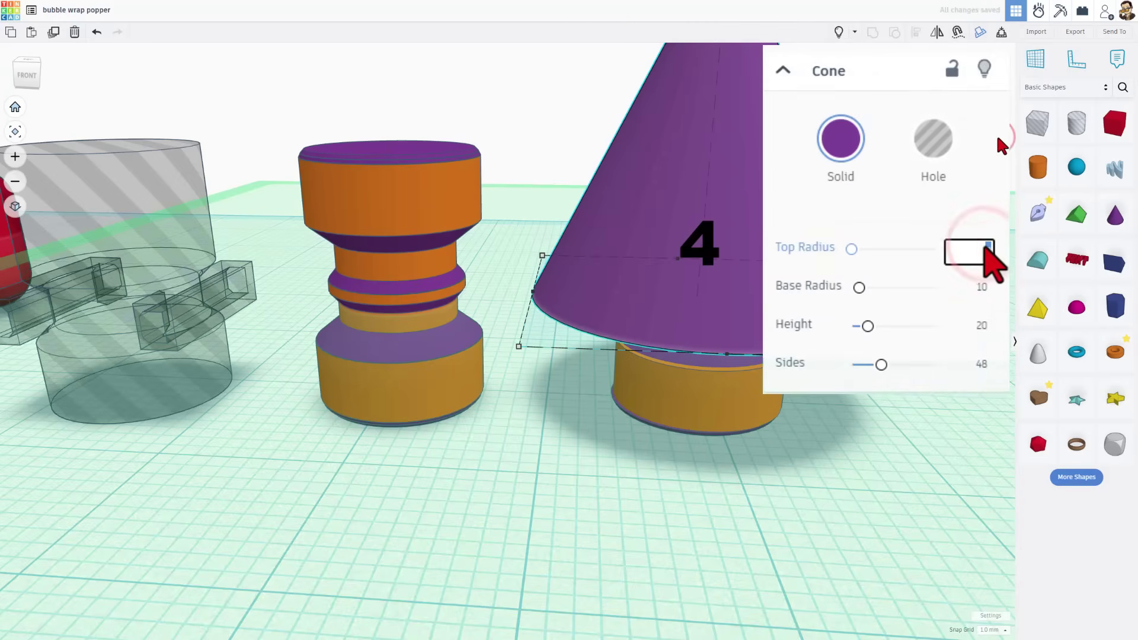
key("Return")
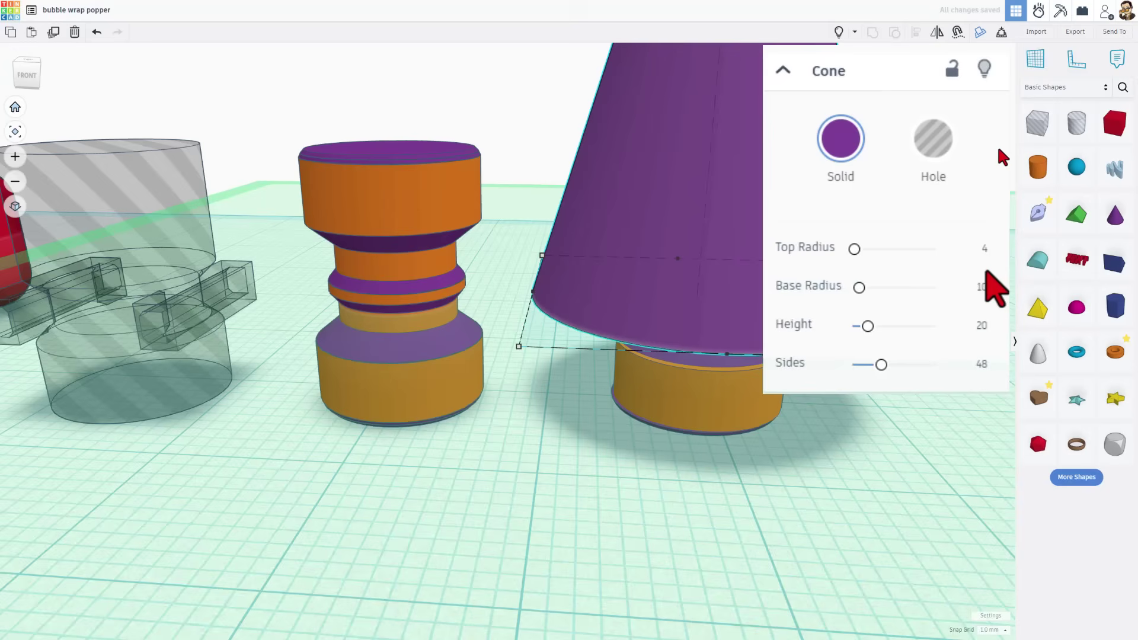
left_click(982, 289)
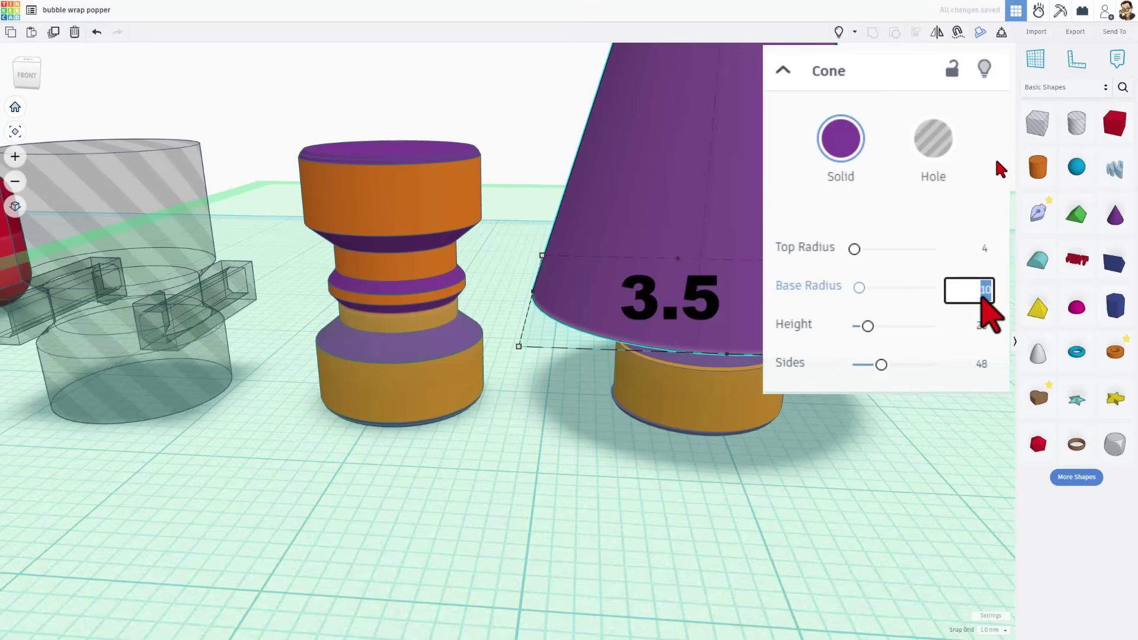
key("Tab")
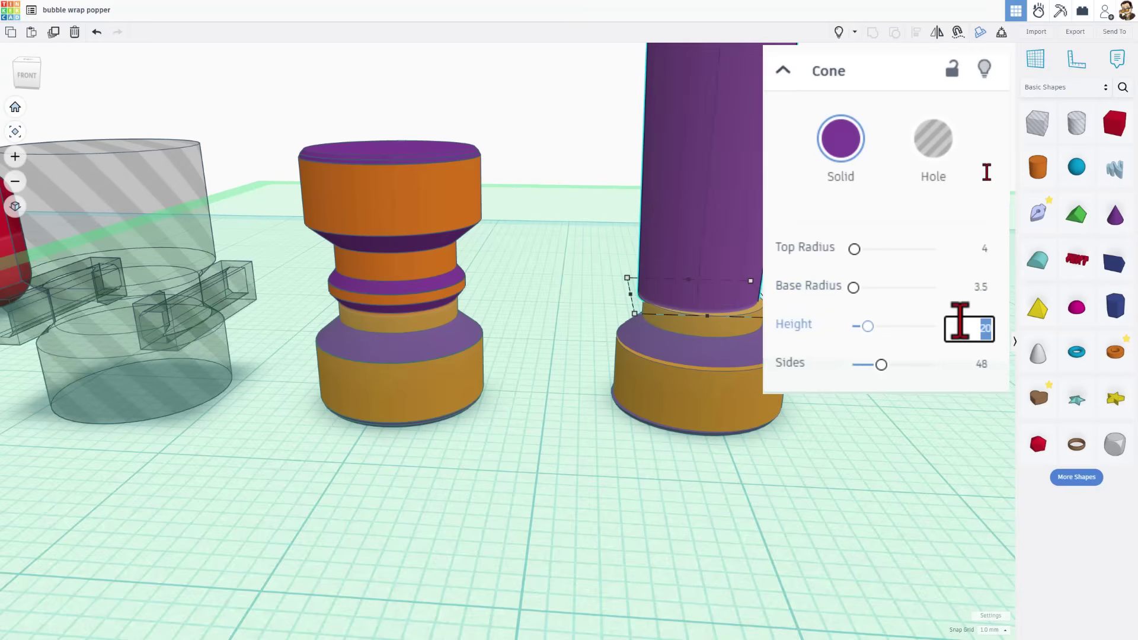
type("0.6")
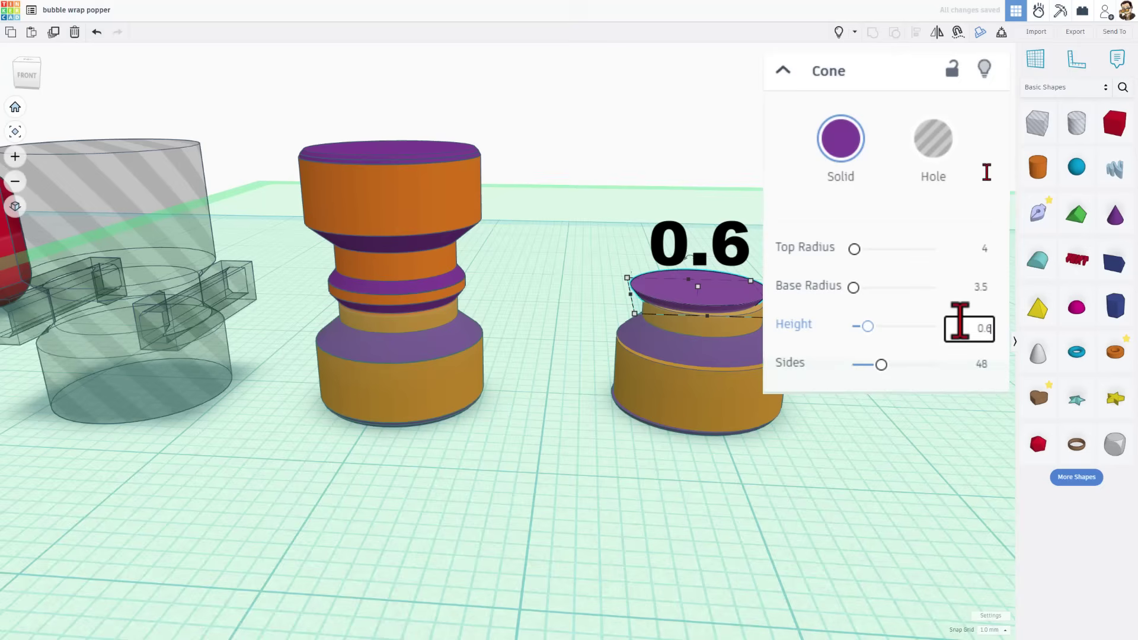
key("Return")
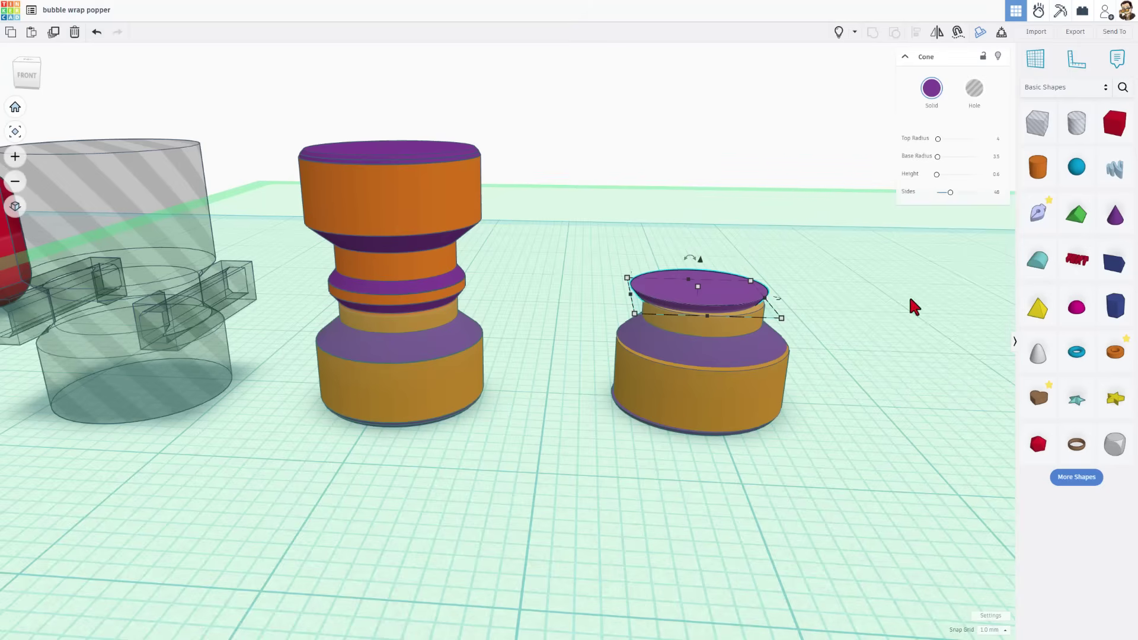
Drop a new cylinder onto the purple disc and scale its footprint to 8 by 8.
left_click_drag(1049, 188, 696, 293, "shift")
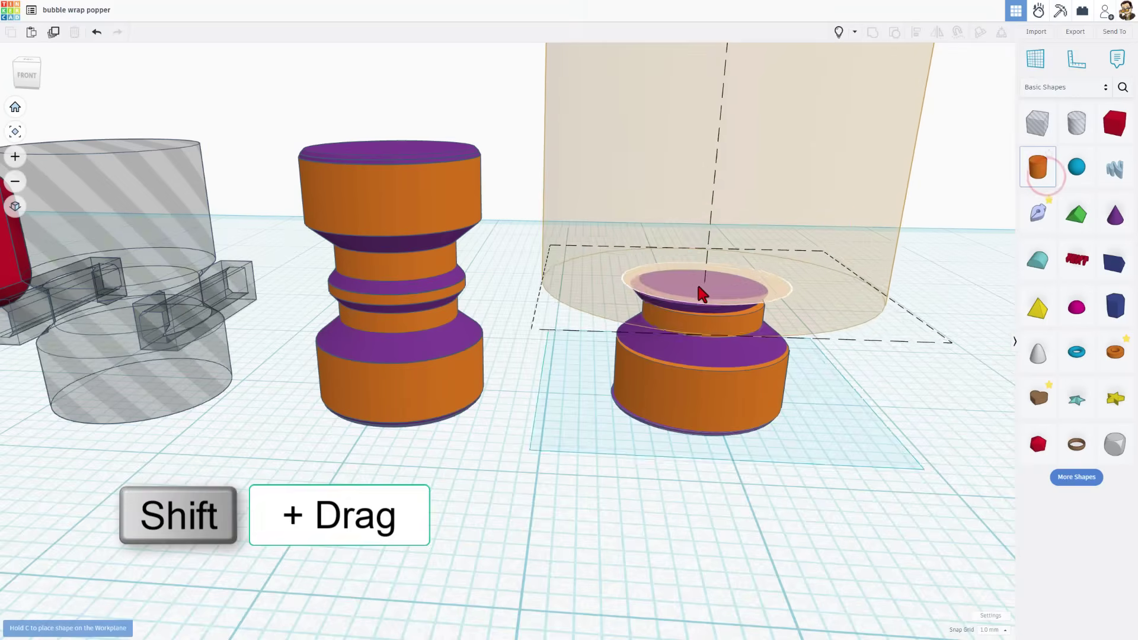
scroll(695, 289, "down", 4)
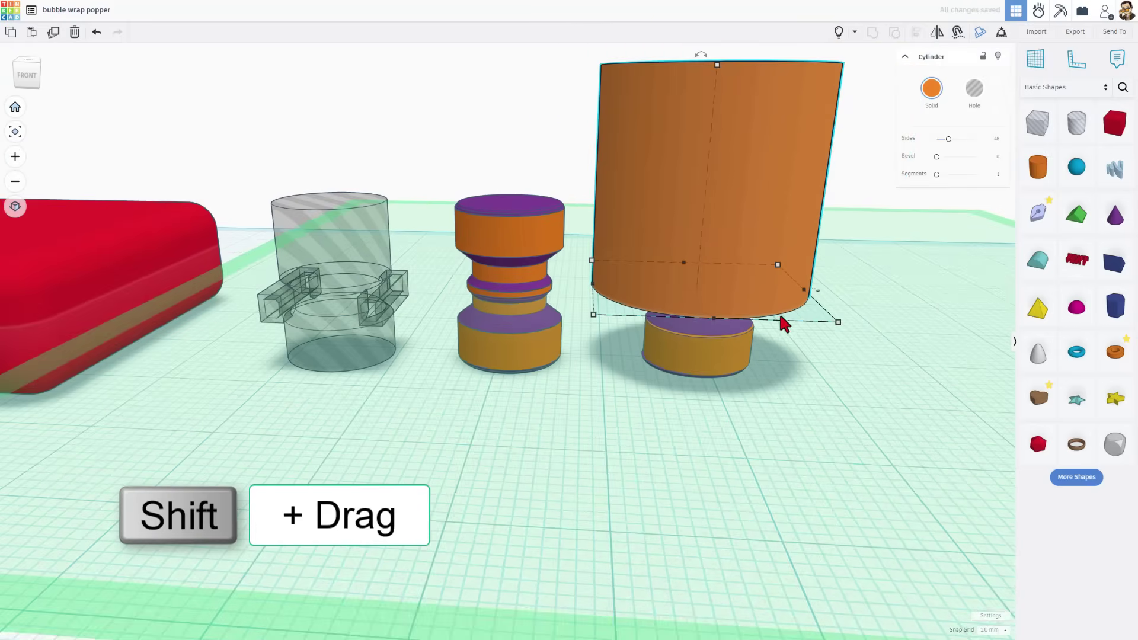
left_click_drag(830, 327, 748, 289, "shift")
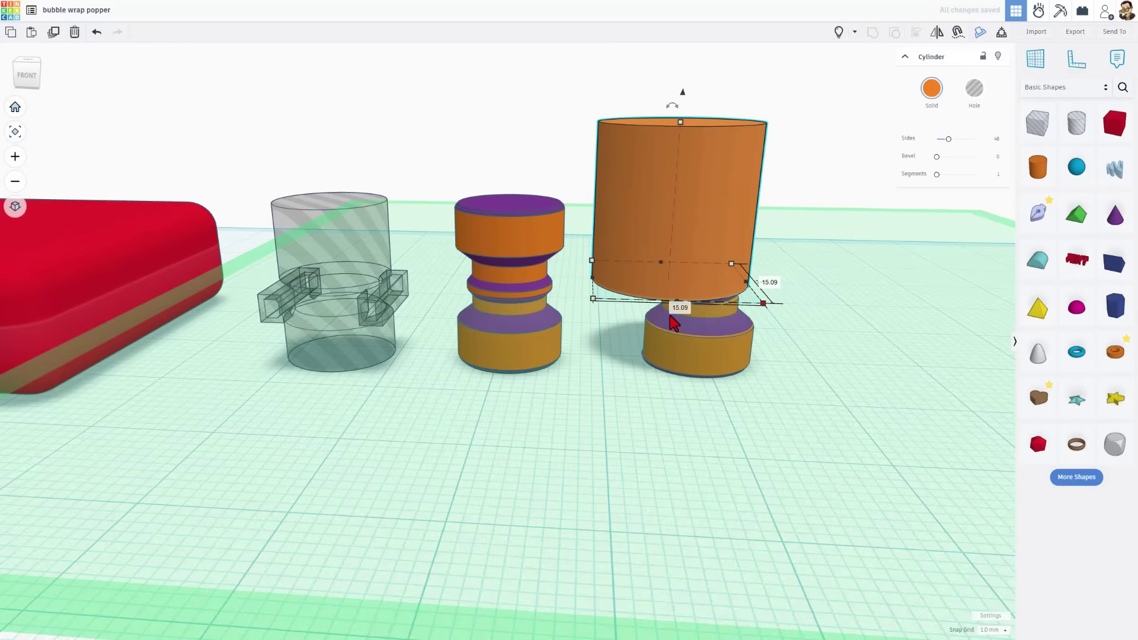
left_click(678, 307)
type("8")
key("Return")
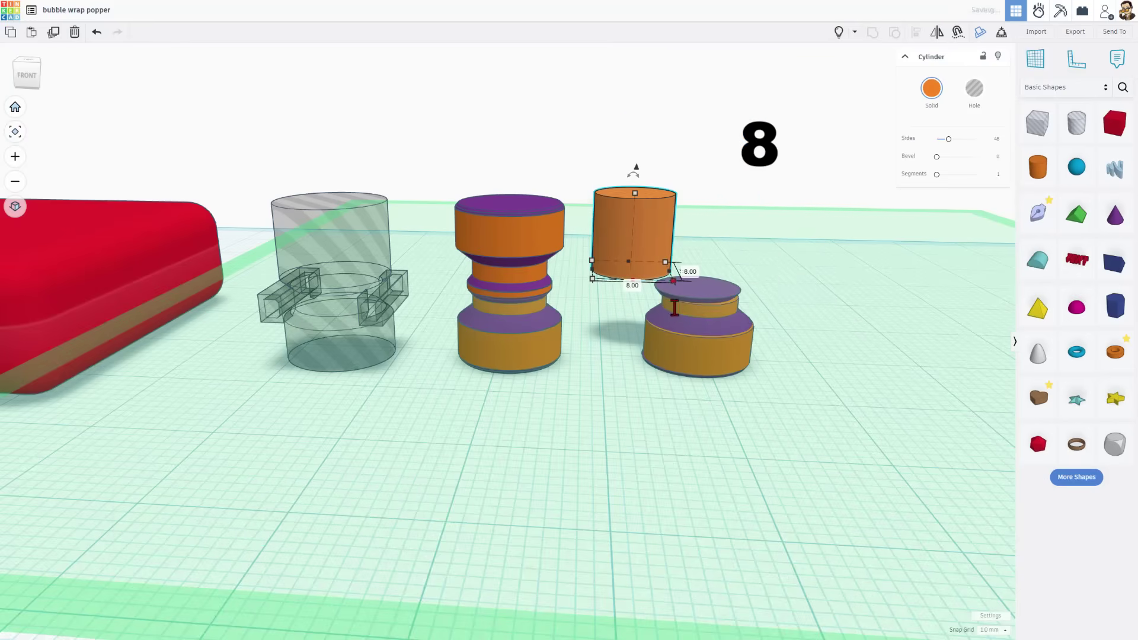
Flatten the orange cylinder to 0.6 mm height.
left_click(634, 196)
left_click_drag(638, 204, 636, 213)
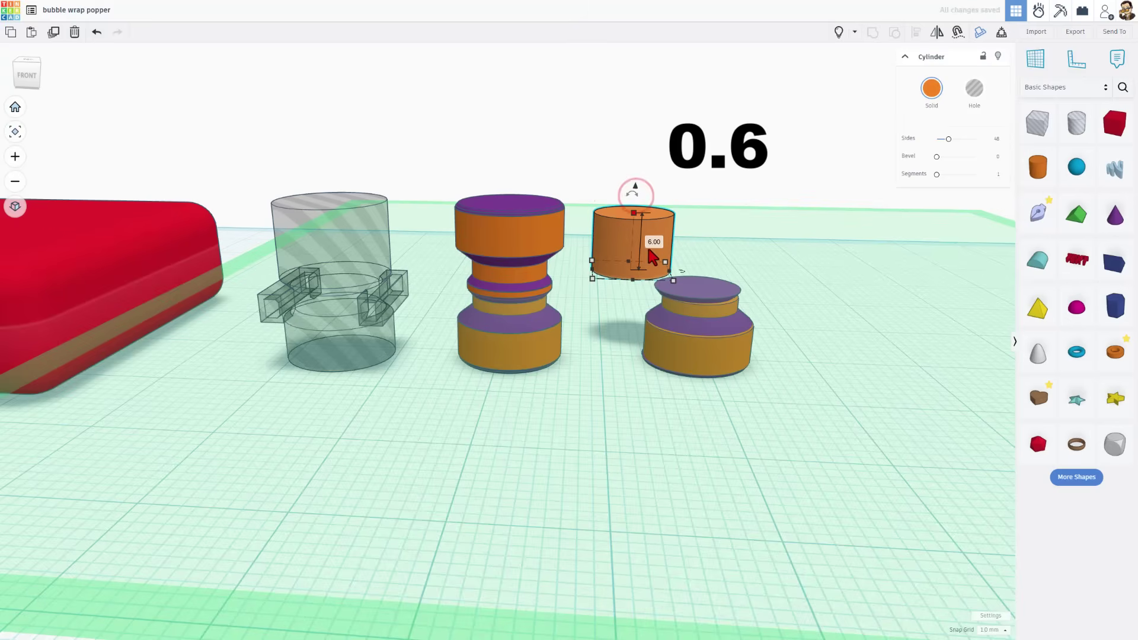
left_click(651, 241)
type("0.6")
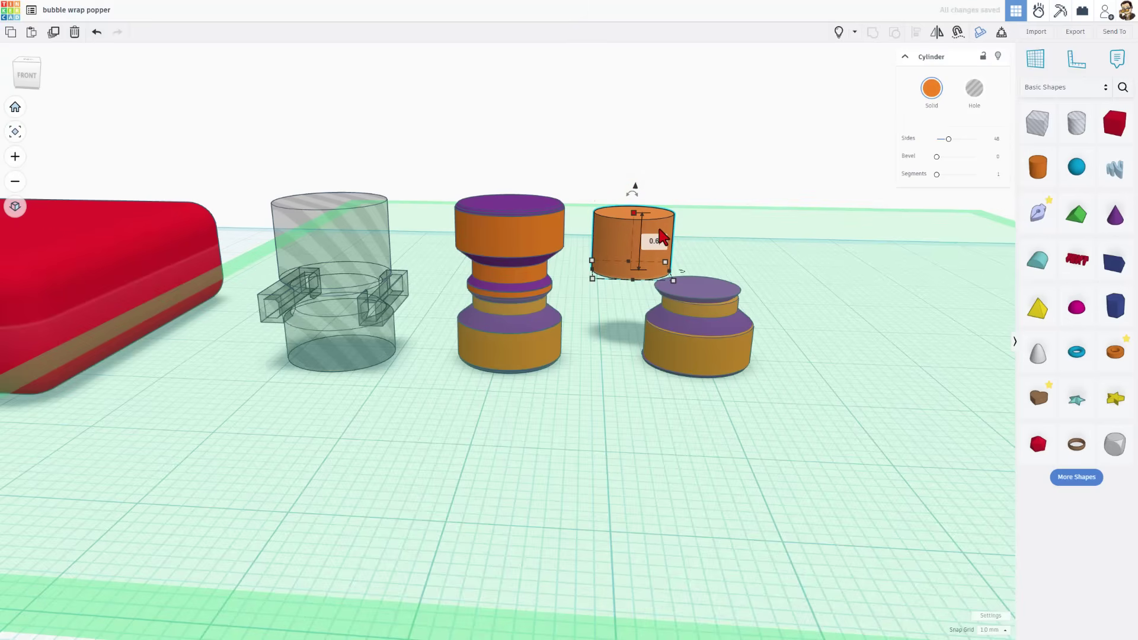
key("Return")
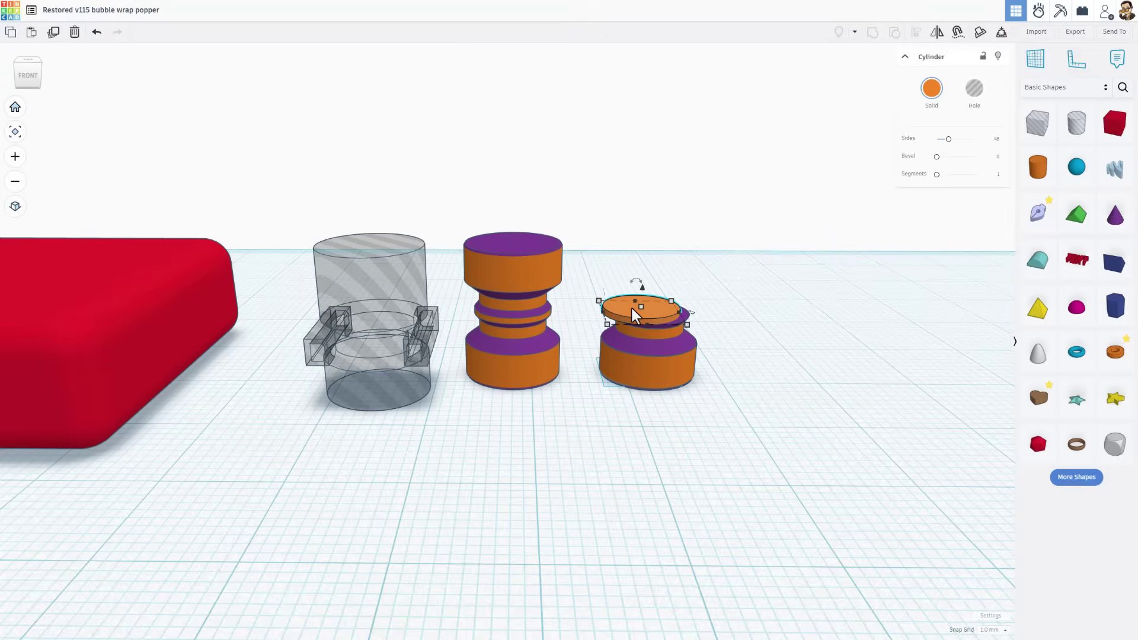
Nudge the thin orange disc rightward and duplicate the short cylinder stack.
key("Right")
key("Right")
key("Right")
key("Right")
key("Right")
key("Right")
key("Right")
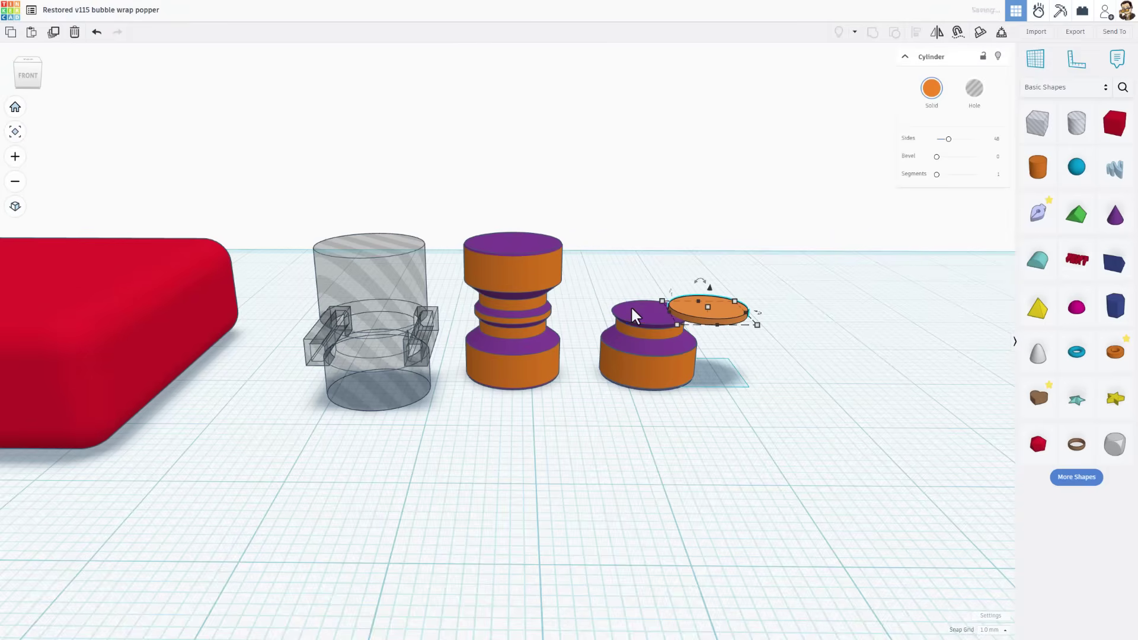
left_click(621, 277)
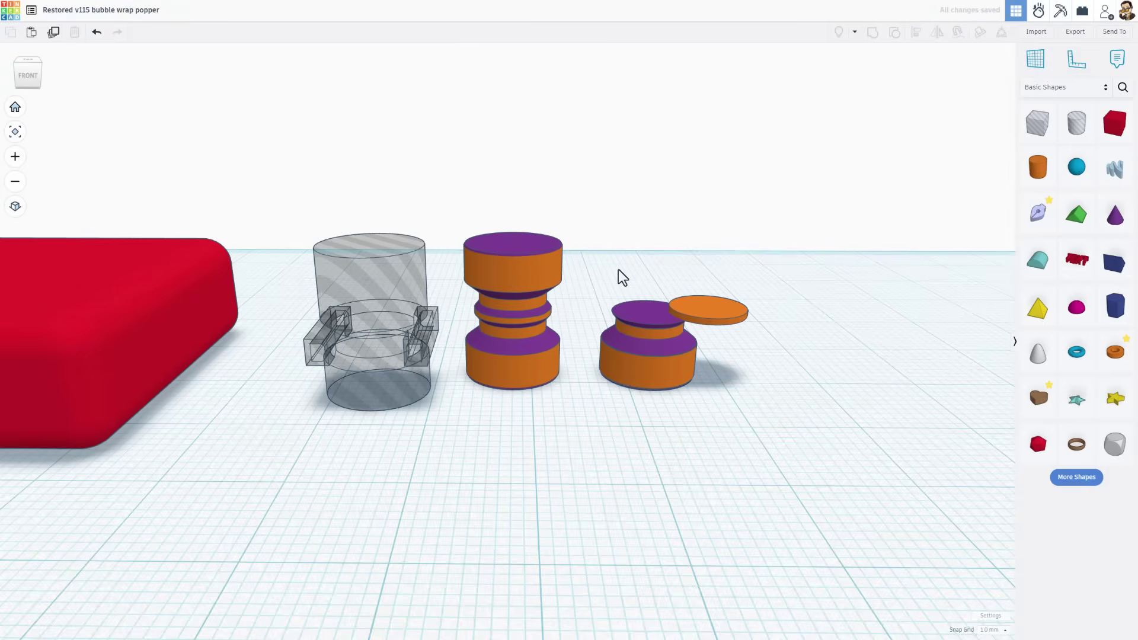
key("ctrl+d")
left_click(639, 396)
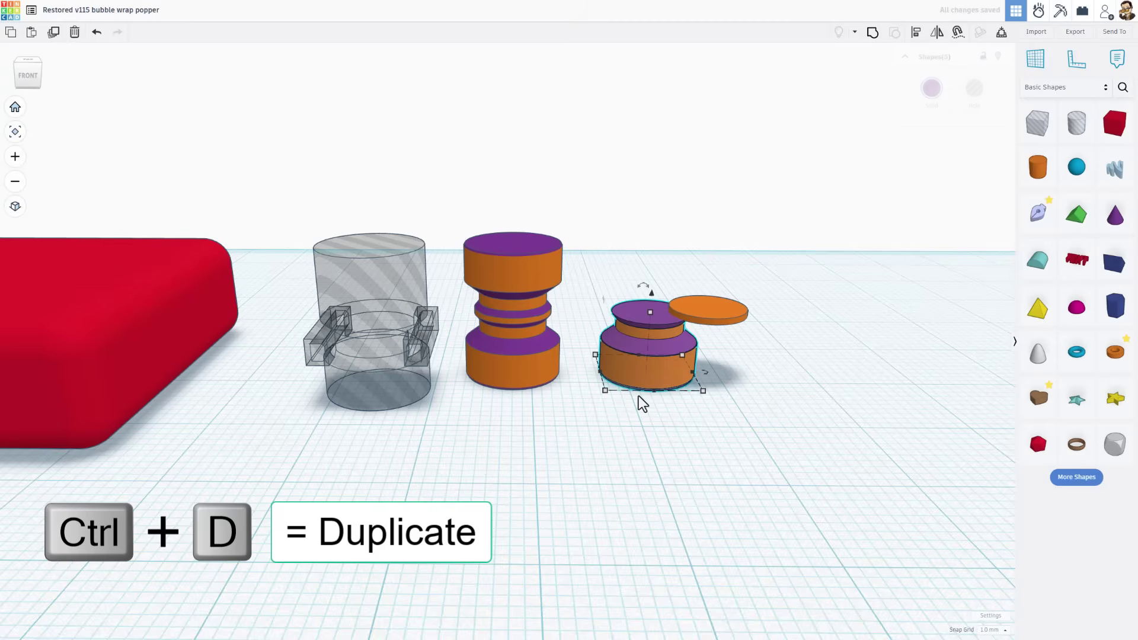
key("ctrl+d")
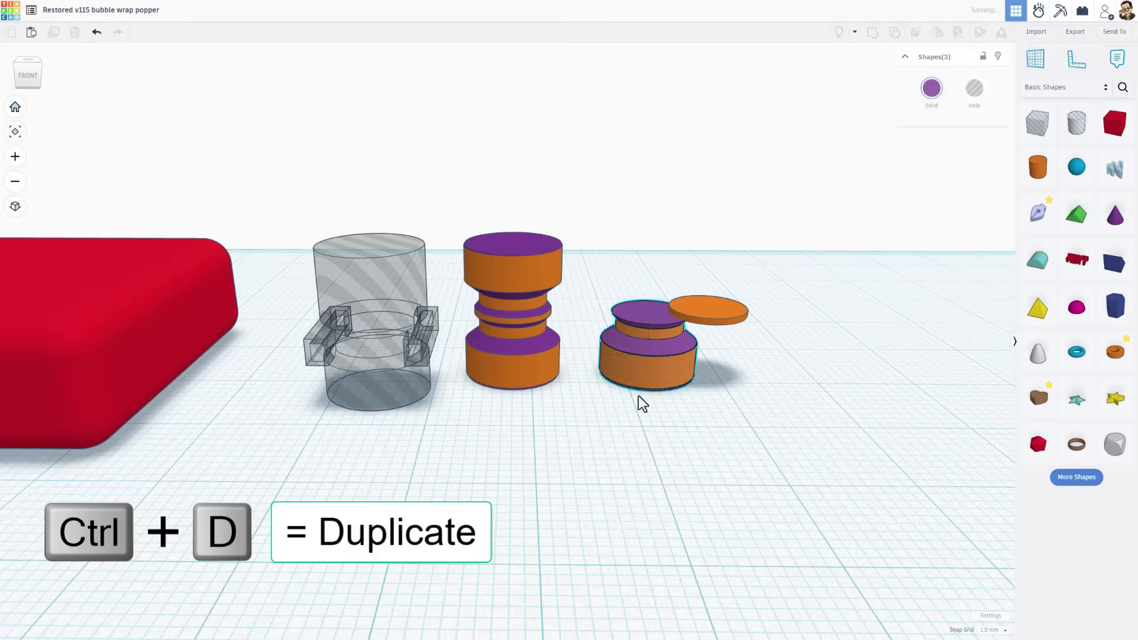
Drop the stack copy onto a workplane on the orange disc, flip it, and reset the workplane.
key("w")
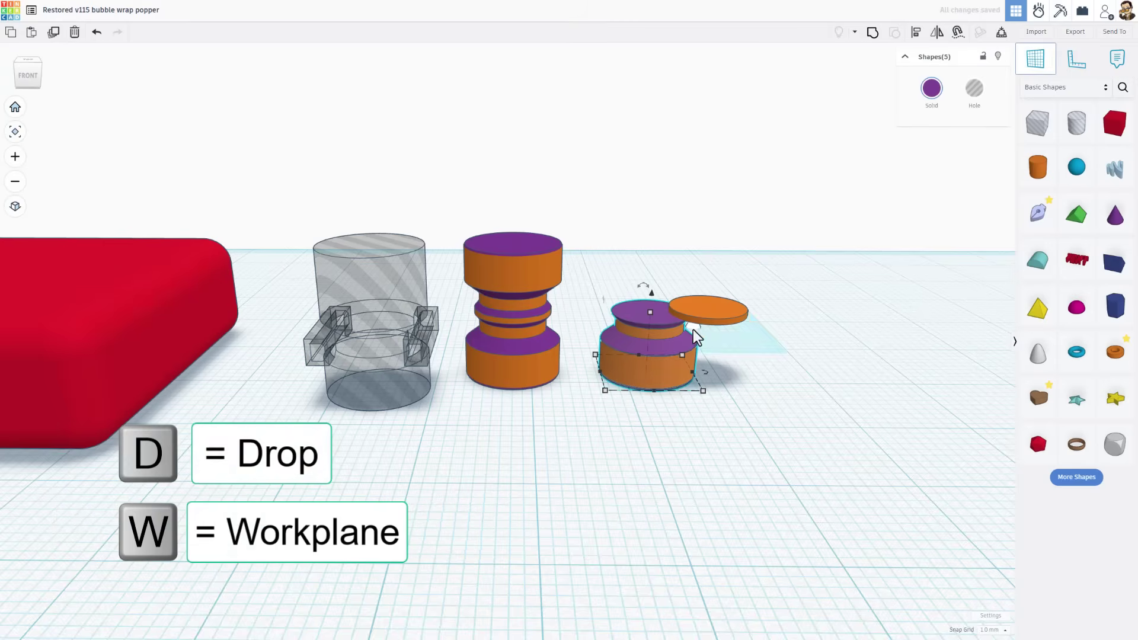
left_click(698, 307)
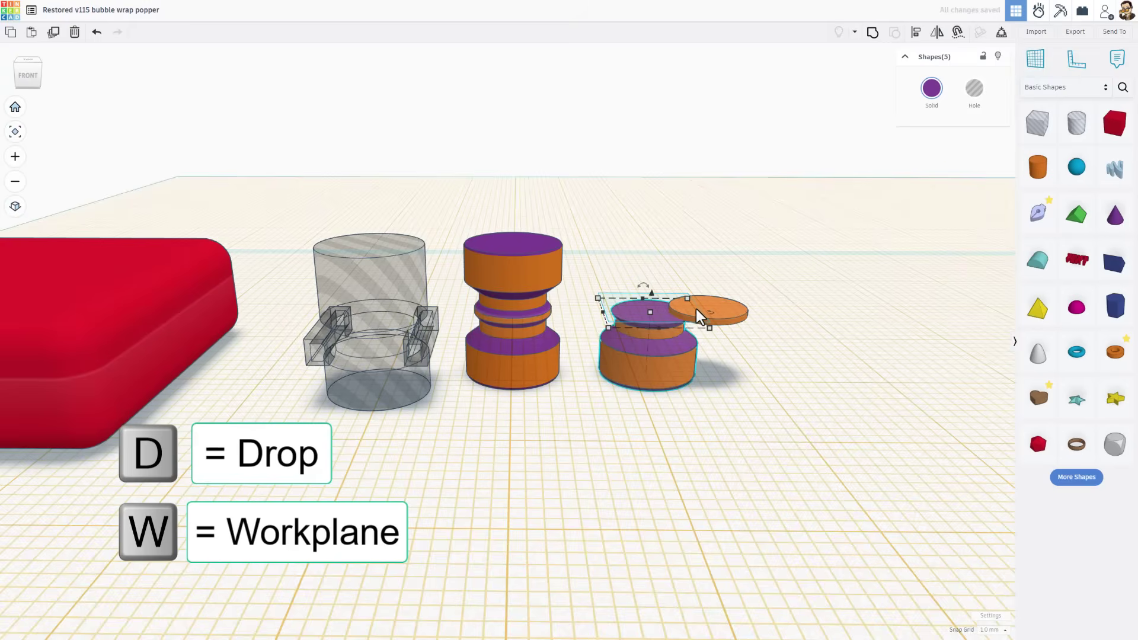
key("d")
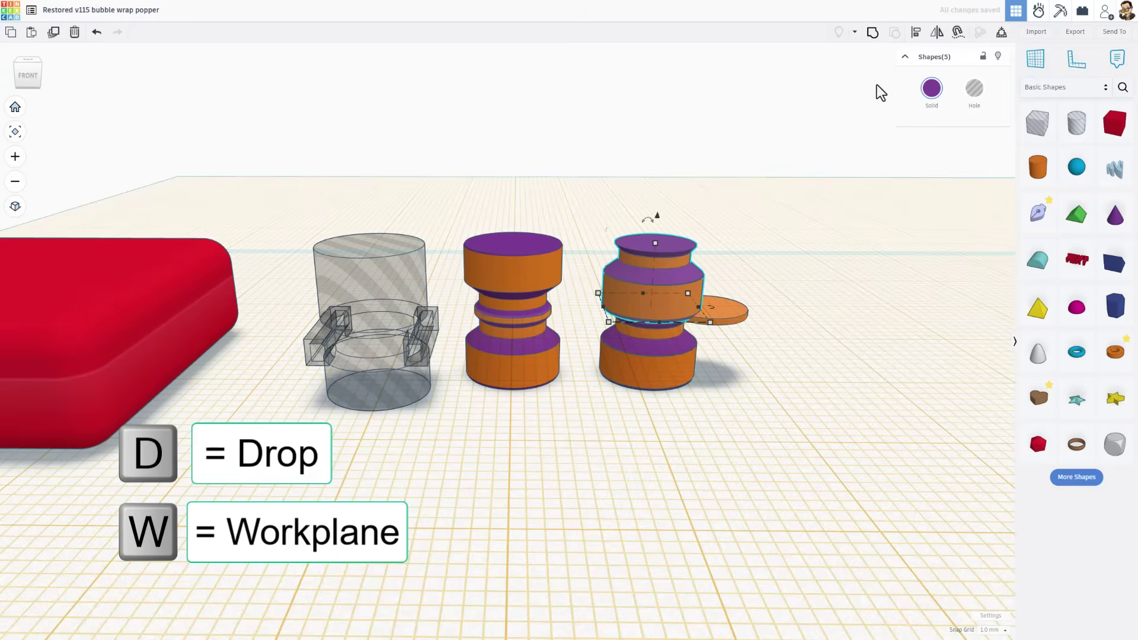
key("m")
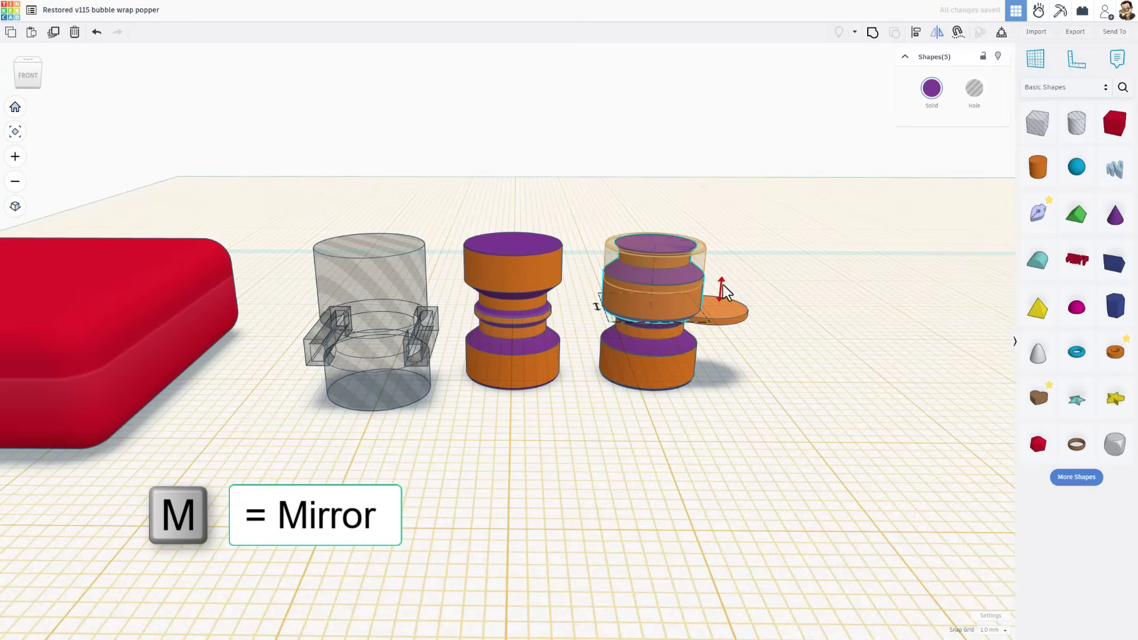
key("w")
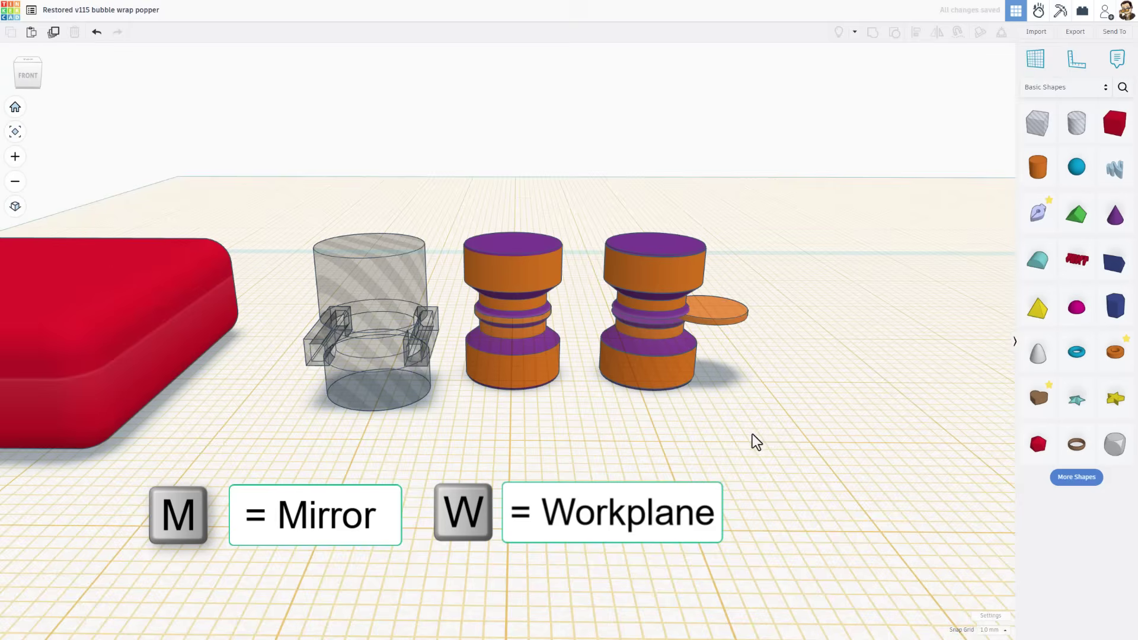
left_click(849, 461)
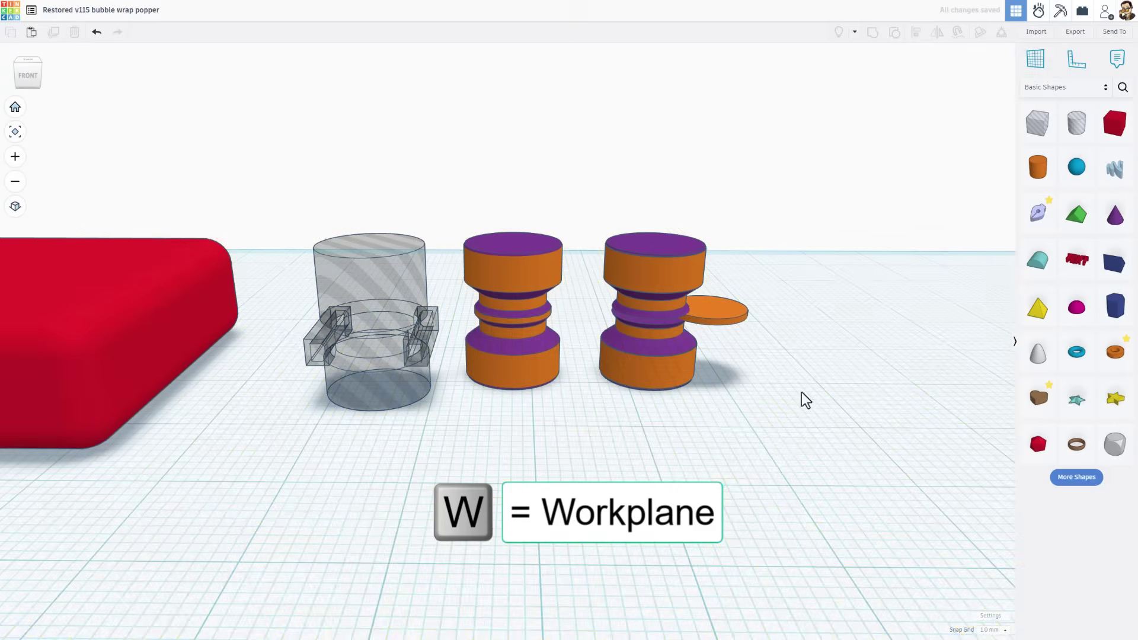
Centre the new plunger's top half over its base along both axes.
left_click_drag(761, 223, 627, 399)
key("l")
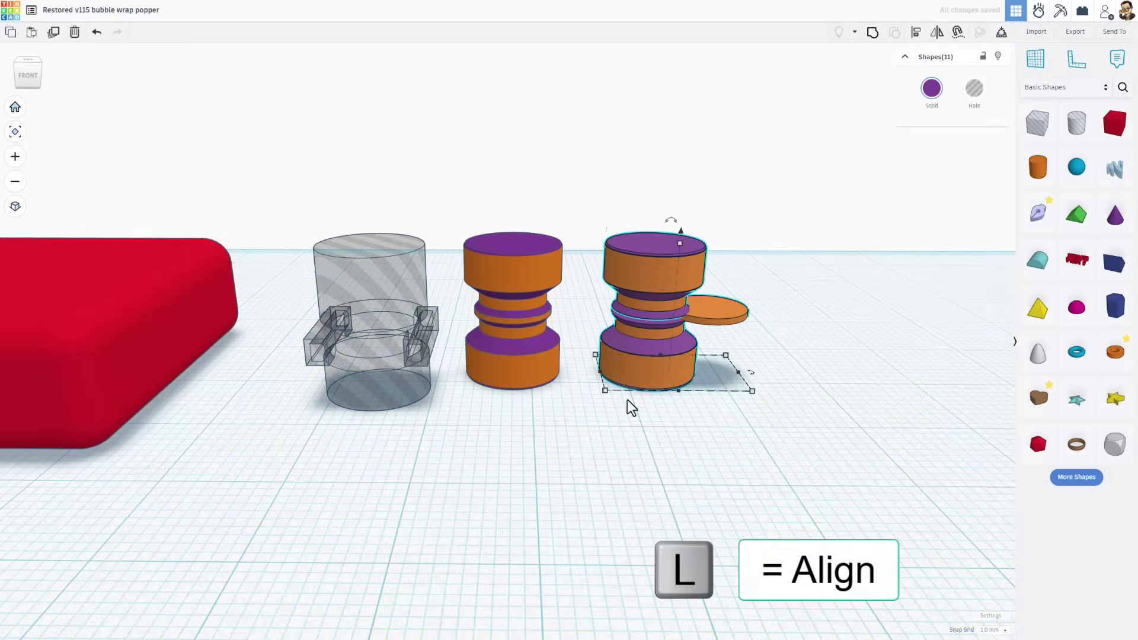
right_click_drag(628, 395, 633, 443)
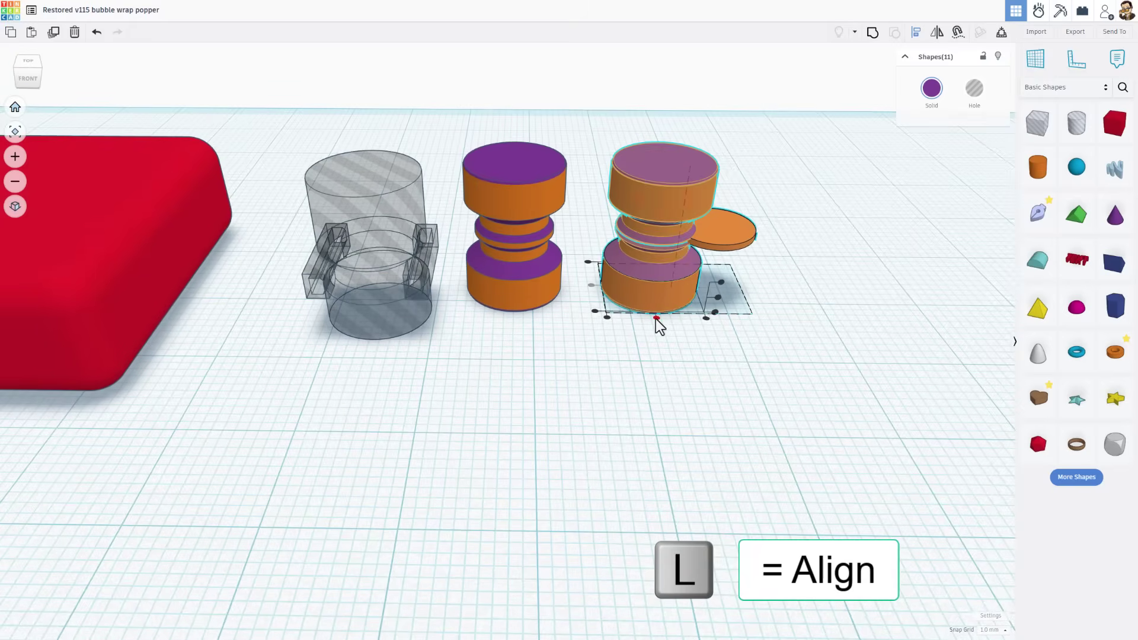
left_click(658, 322)
left_click(575, 373)
right_click_drag(574, 373, 787, 403)
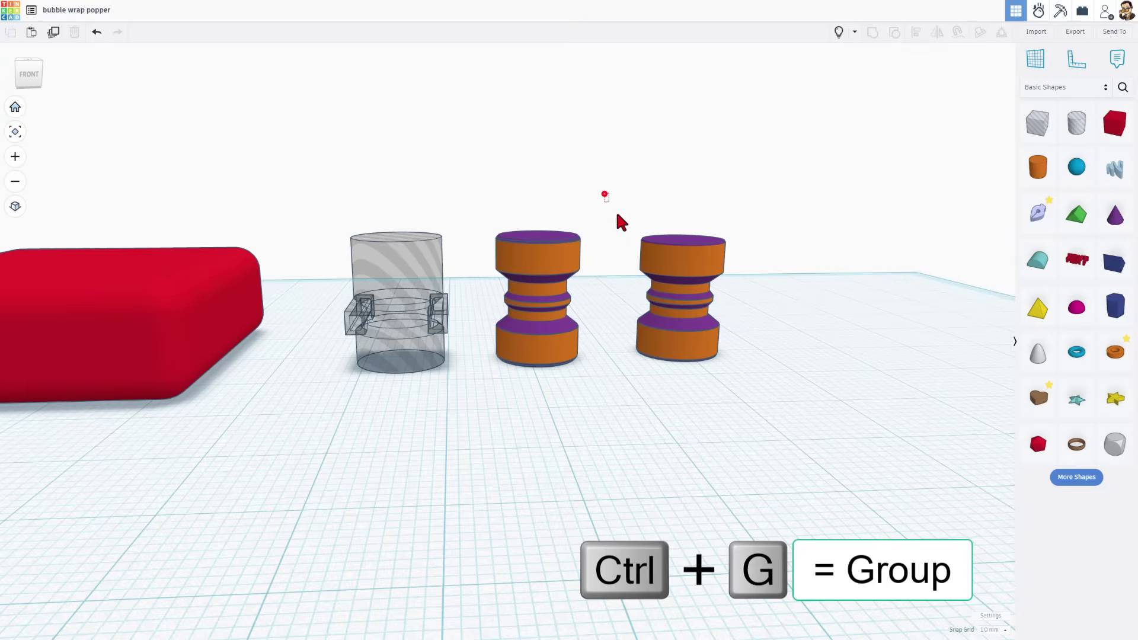
Group the right plunger's parts into one shape and delete the old middle plunger.
left_click_drag(604, 193, 744, 400)
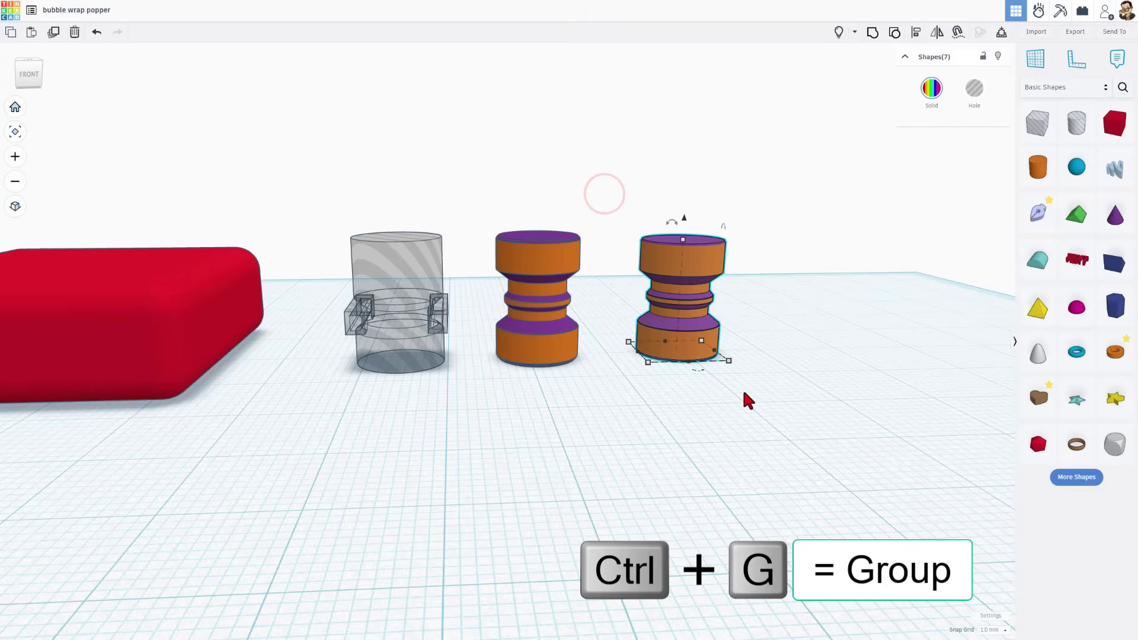
key("ctrl+g")
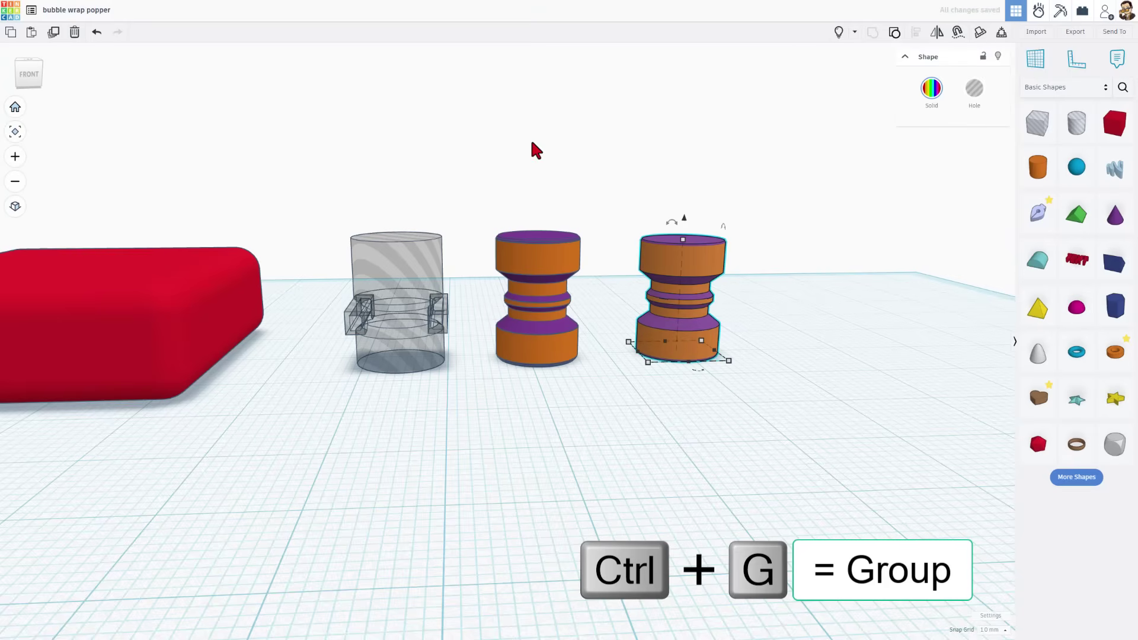
left_click_drag(498, 186, 592, 397)
key("Delete")
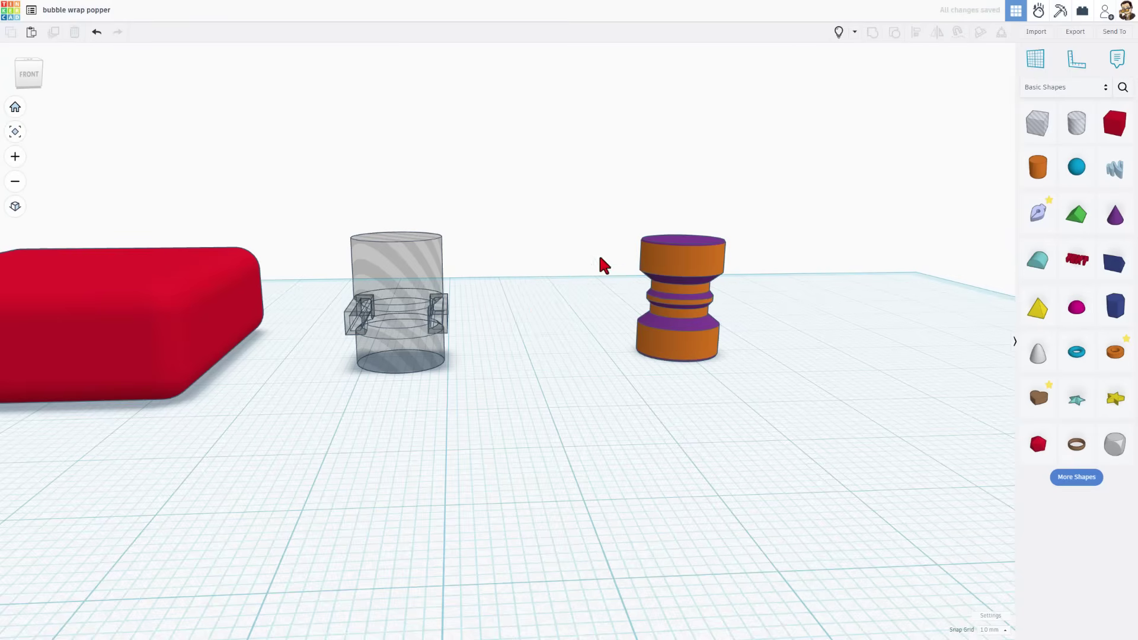
Add a cylinder beside the plunger, scale it to 10.4 mm, then set its height to 4 mm.
left_click_drag(593, 224, 774, 409)
right_click_drag(683, 340, 427, 241)
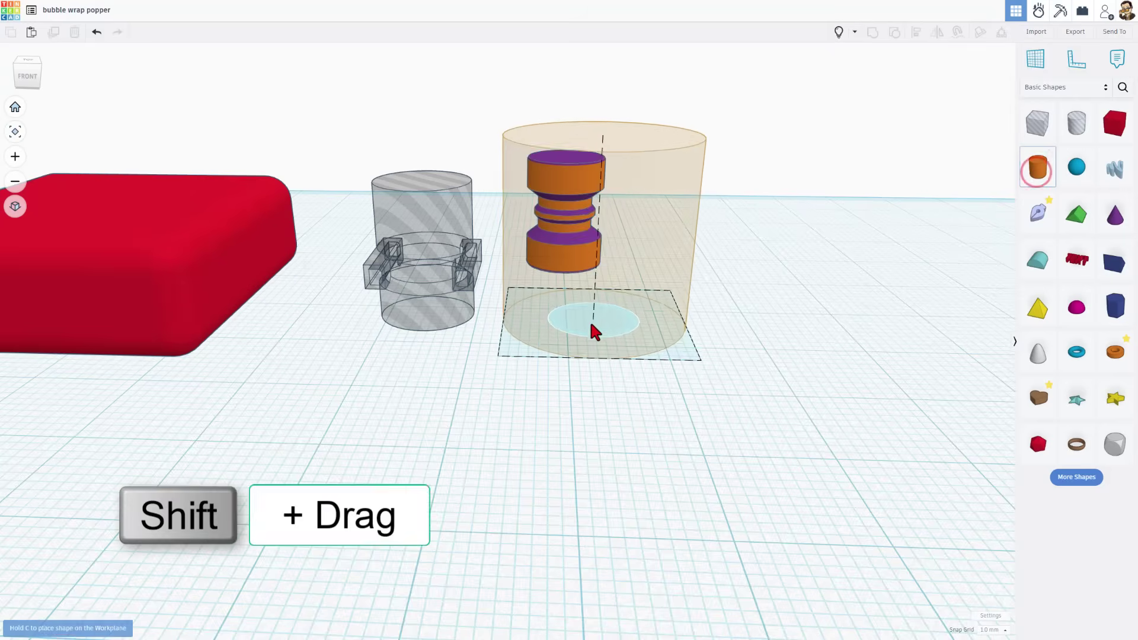
left_click_drag(1037, 185, 591, 323, "shift")
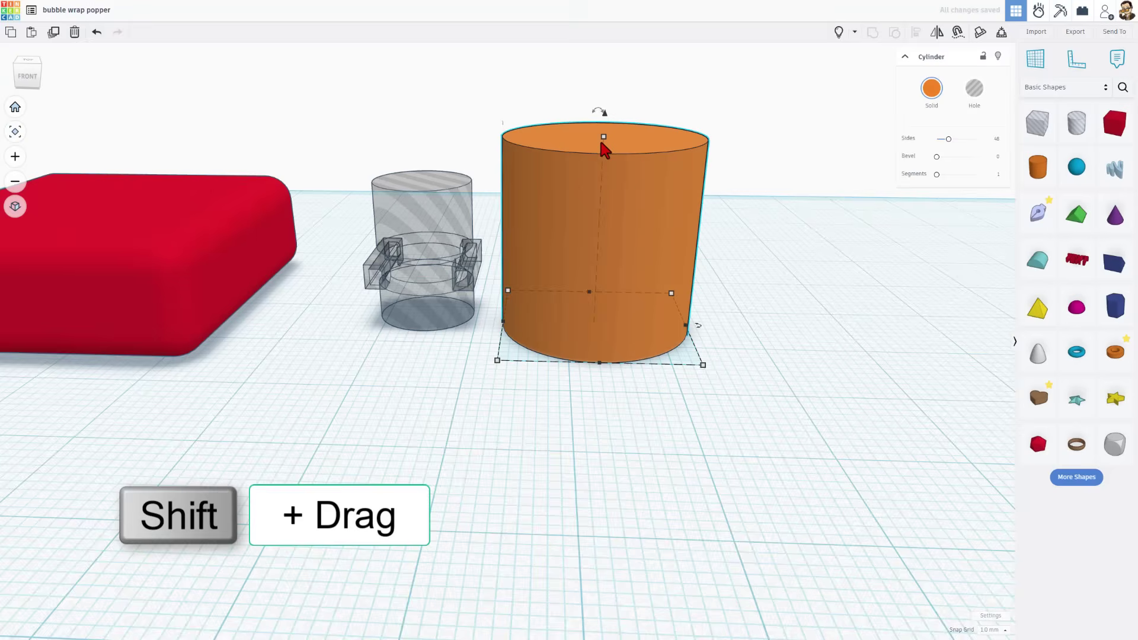
left_click_drag(603, 139, 597, 178, "shift")
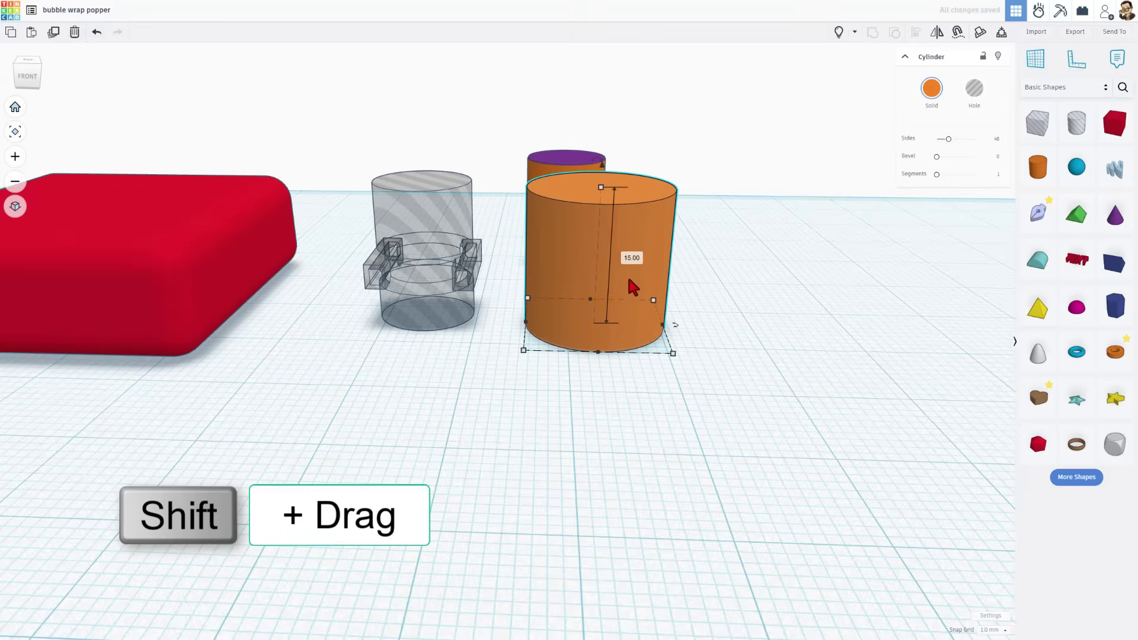
left_click(630, 258)
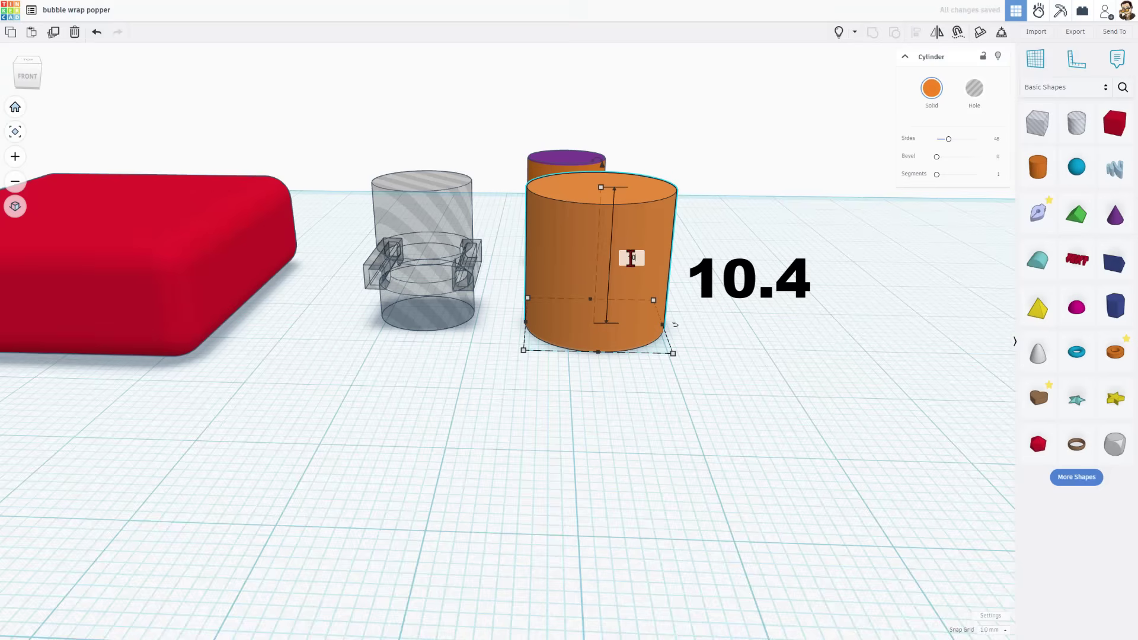
type("10.4")
key("Return")
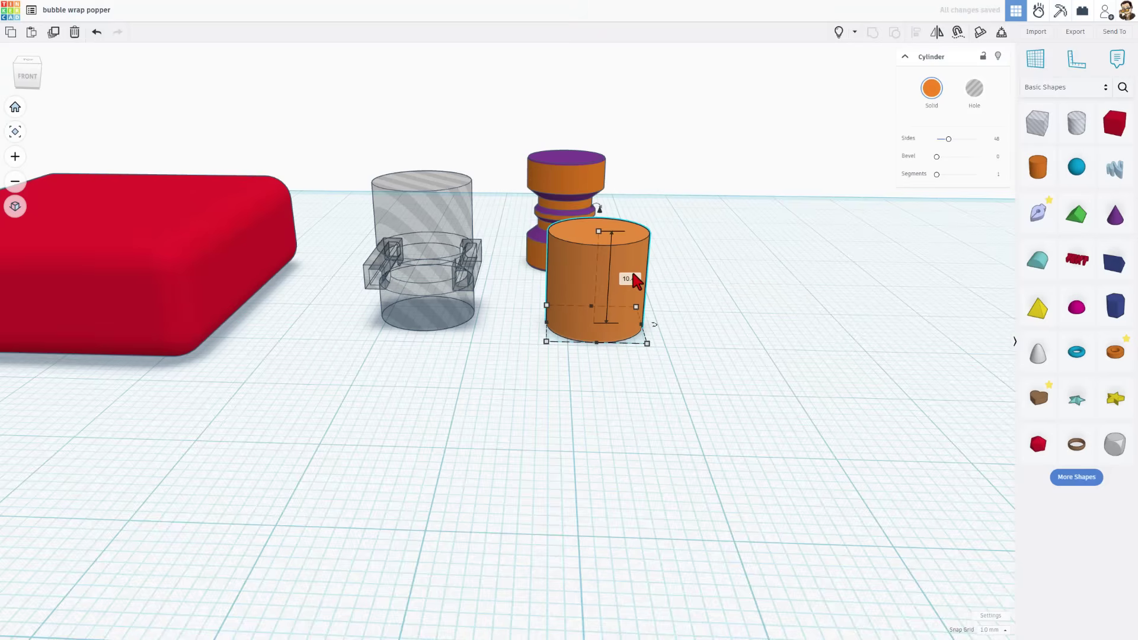
type("4")
left_click(628, 287)
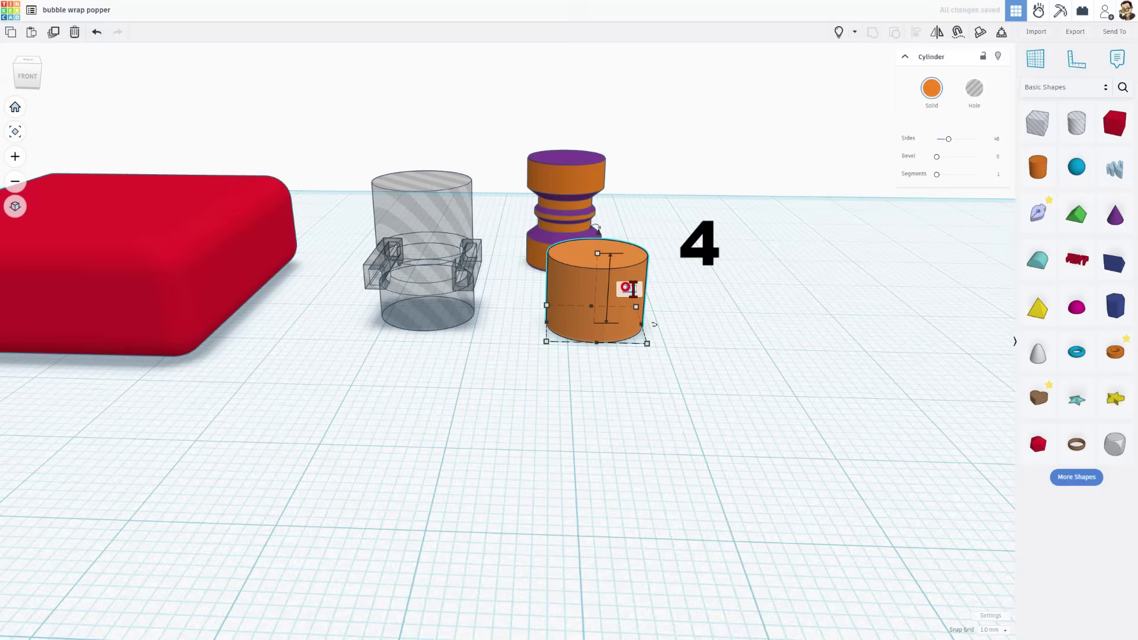
key("Return")
key("c")
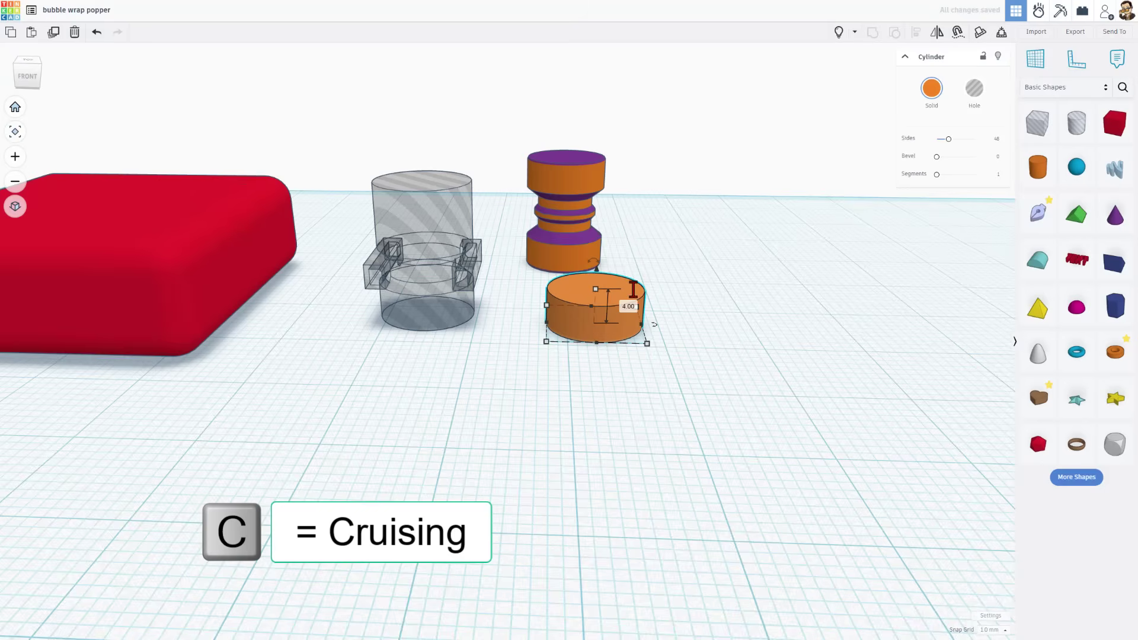
Place a cone on the short cylinder with top radius 4.1, base radius 5.2 and height 1 mm.
left_click(1115, 214)
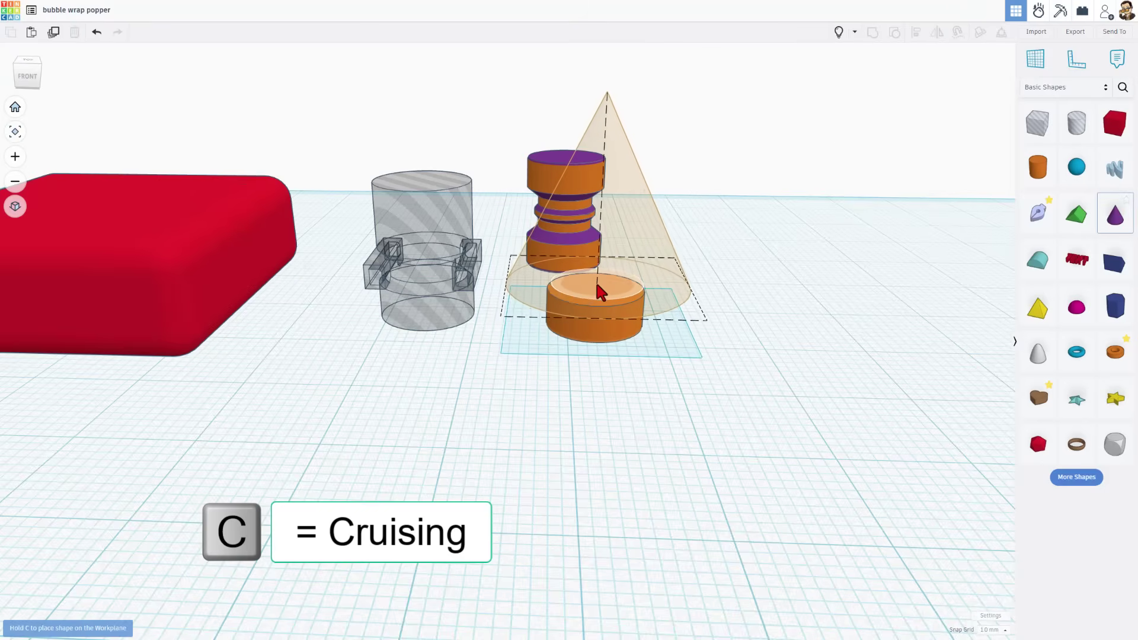
left_click(593, 293)
left_click(978, 252)
type("4")
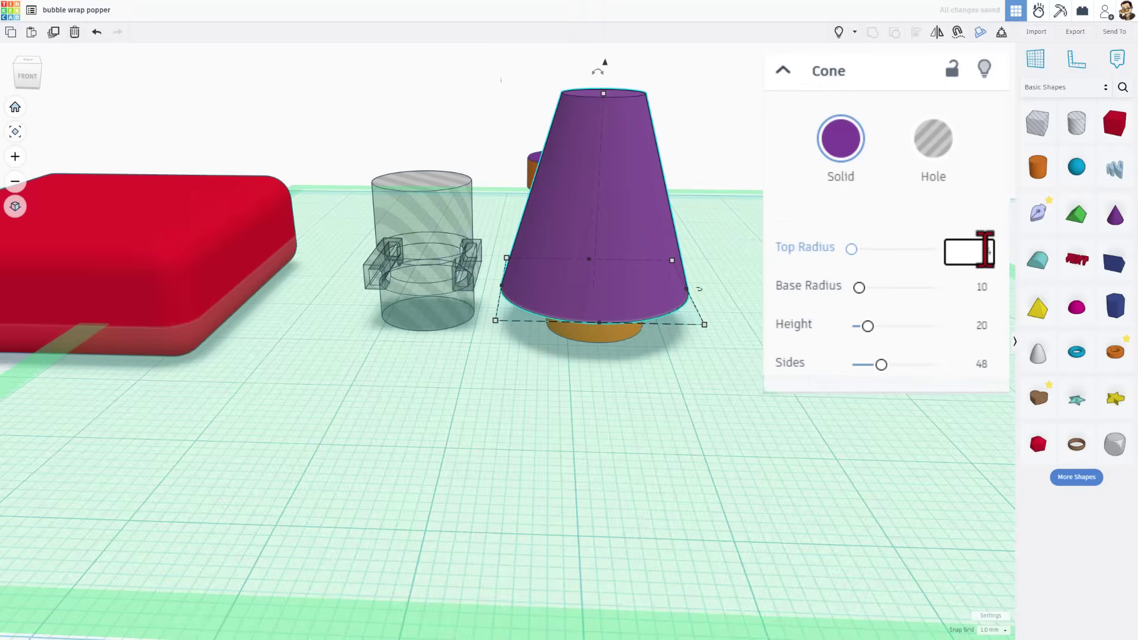
type(".1")
key("Return")
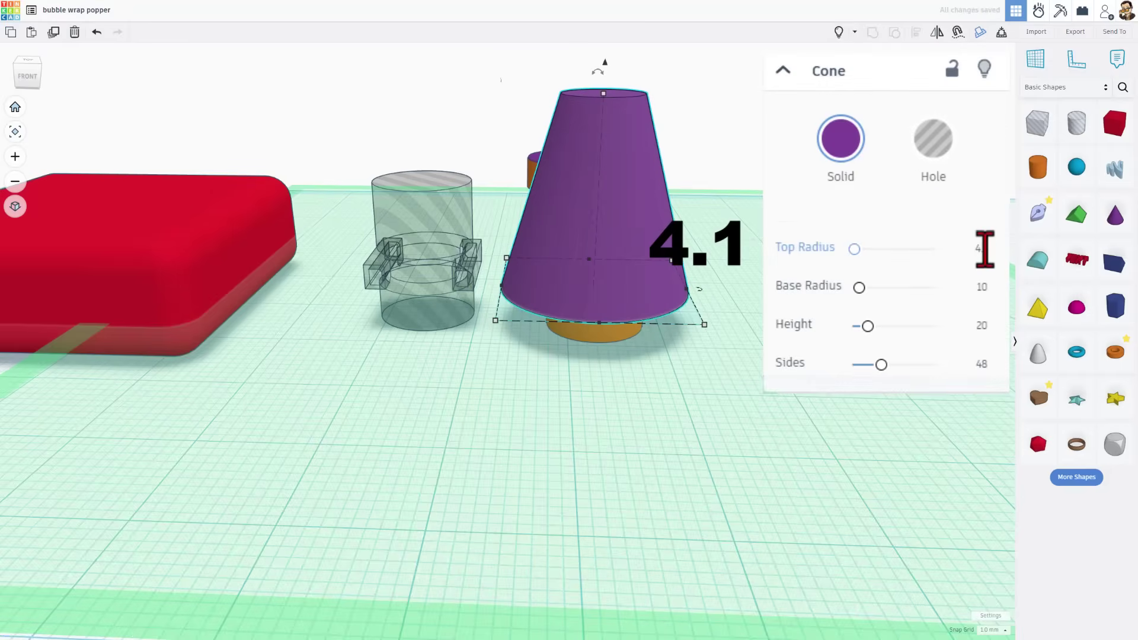
left_click(981, 286)
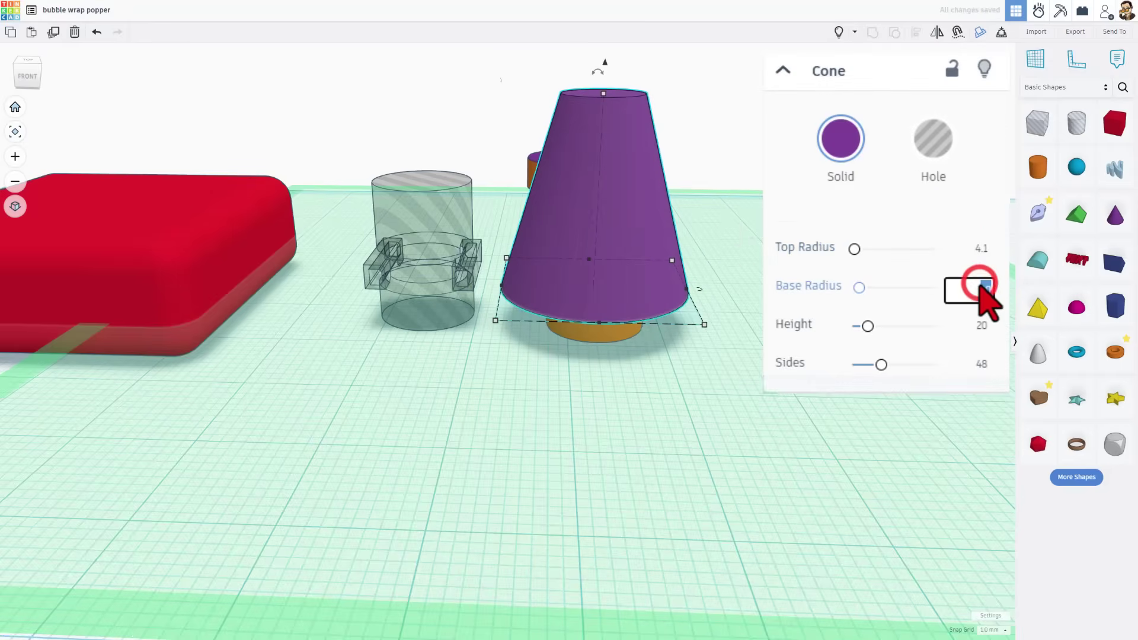
type("5.2")
key("Return")
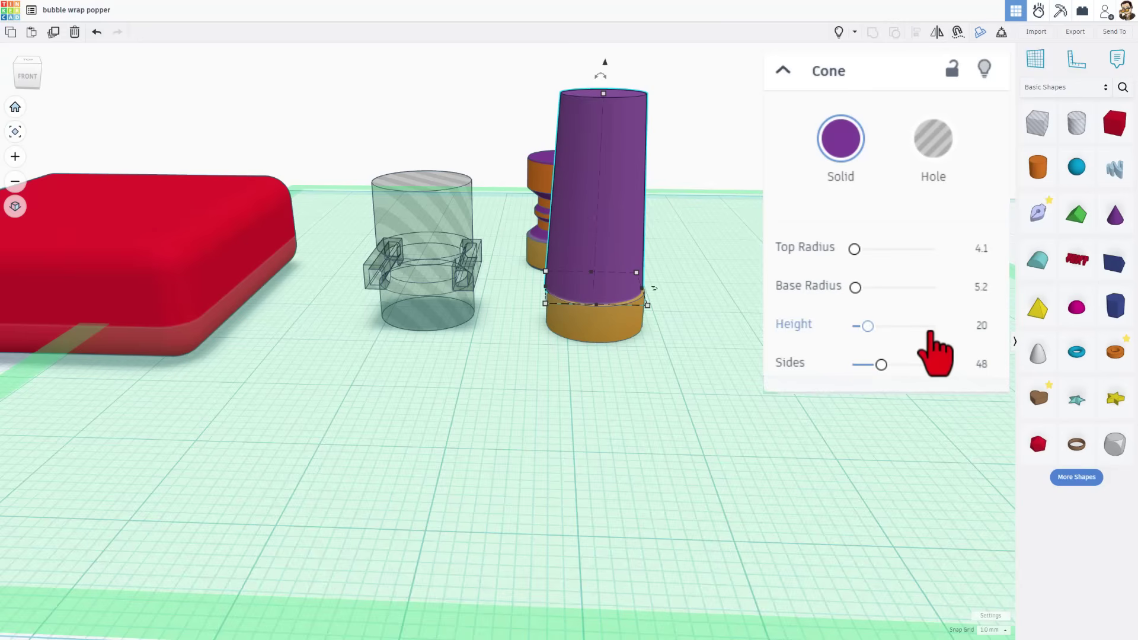
left_click(977, 325)
type("1")
key("Return")
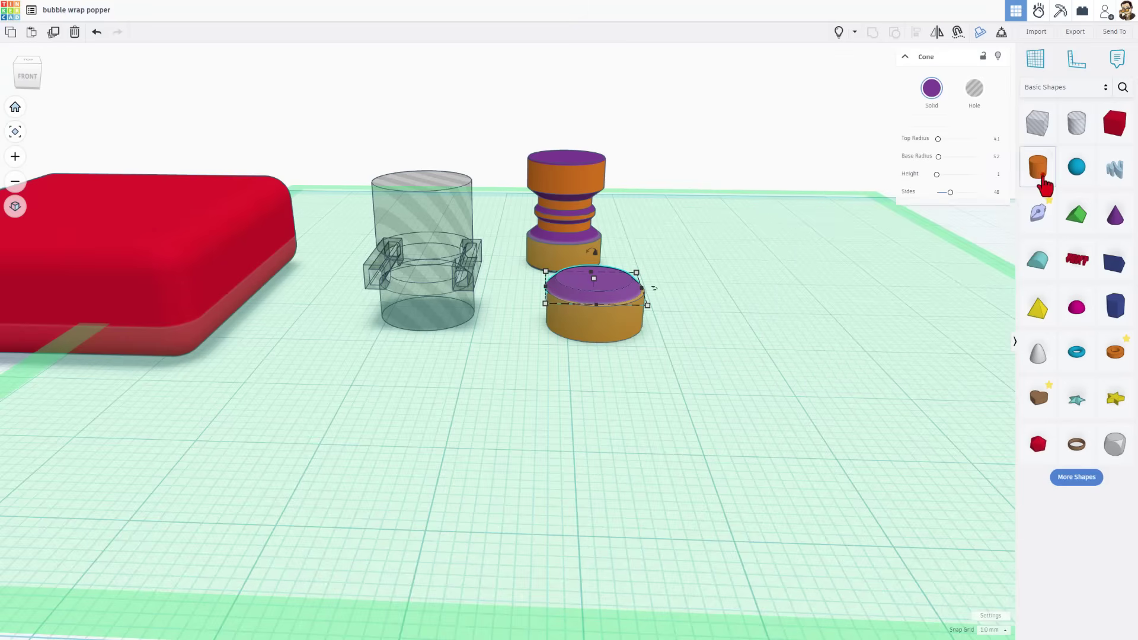
Add a cylinder atop the purple cone, scaled to 8.2 mm and shortened to 2 mm tall.
left_click_drag(1038, 167, 593, 278)
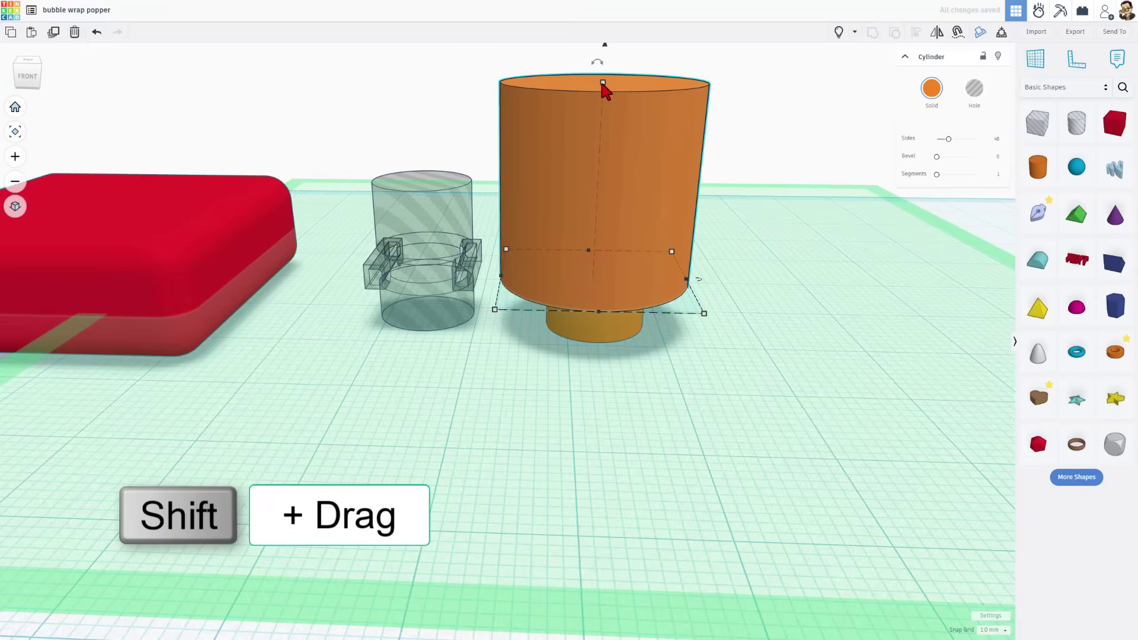
left_click_drag(603, 85, 601, 151, "shift")
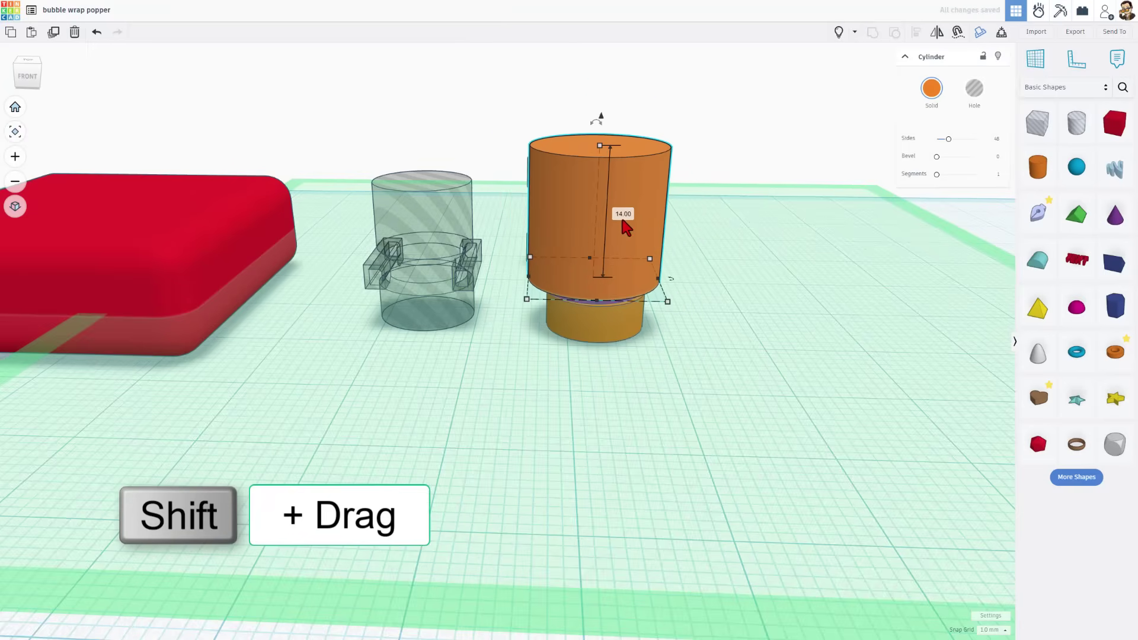
left_click(618, 214)
type("8.2")
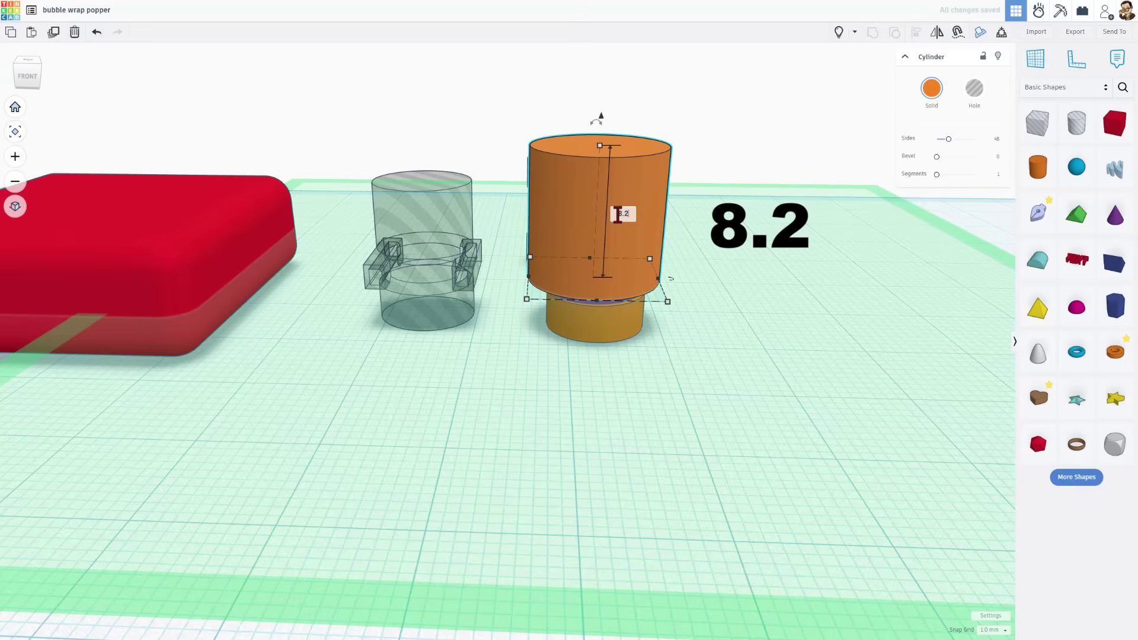
key("Return")
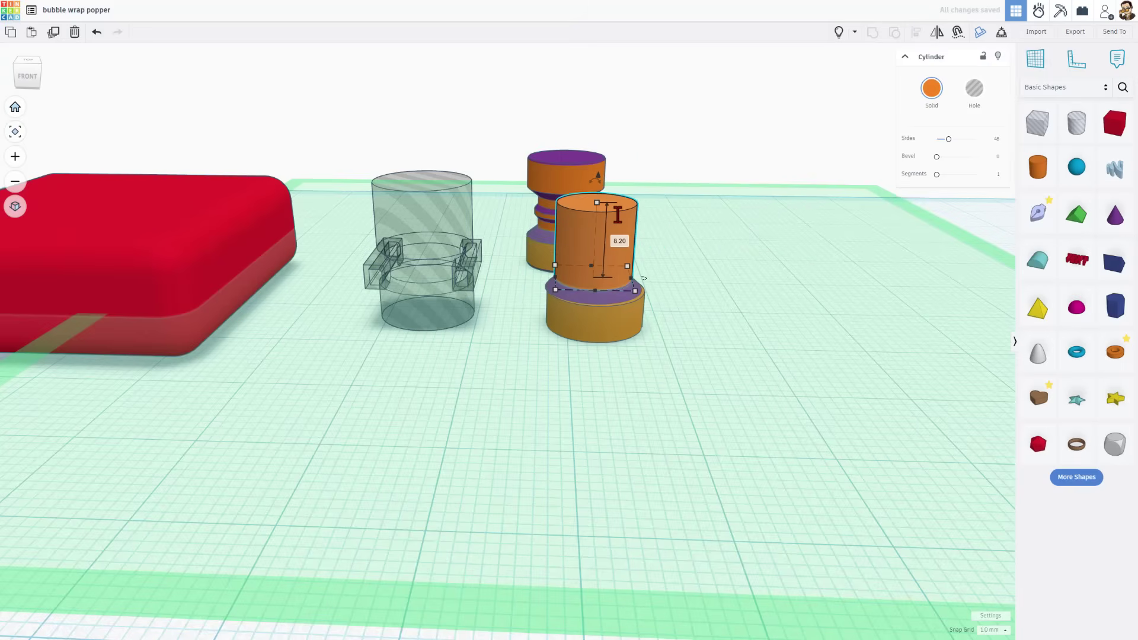
left_click(619, 240)
type("2")
key("Return")
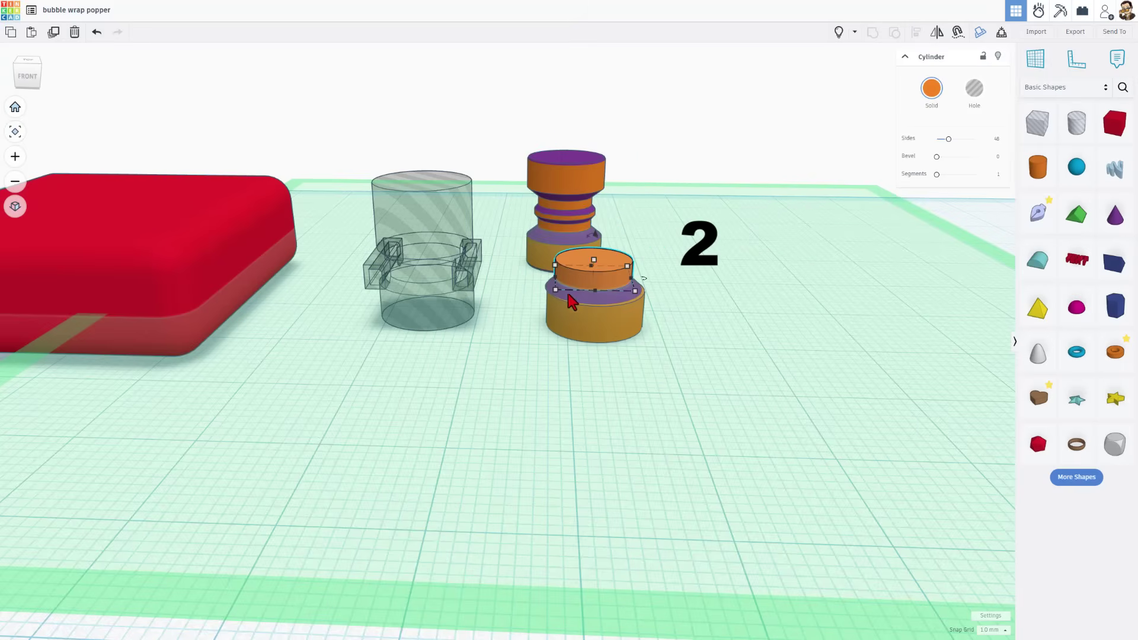
Duplicate the purple cone, move it onto the top cylinder and flip it upside down.
left_click(583, 300)
key("ctrl+d")
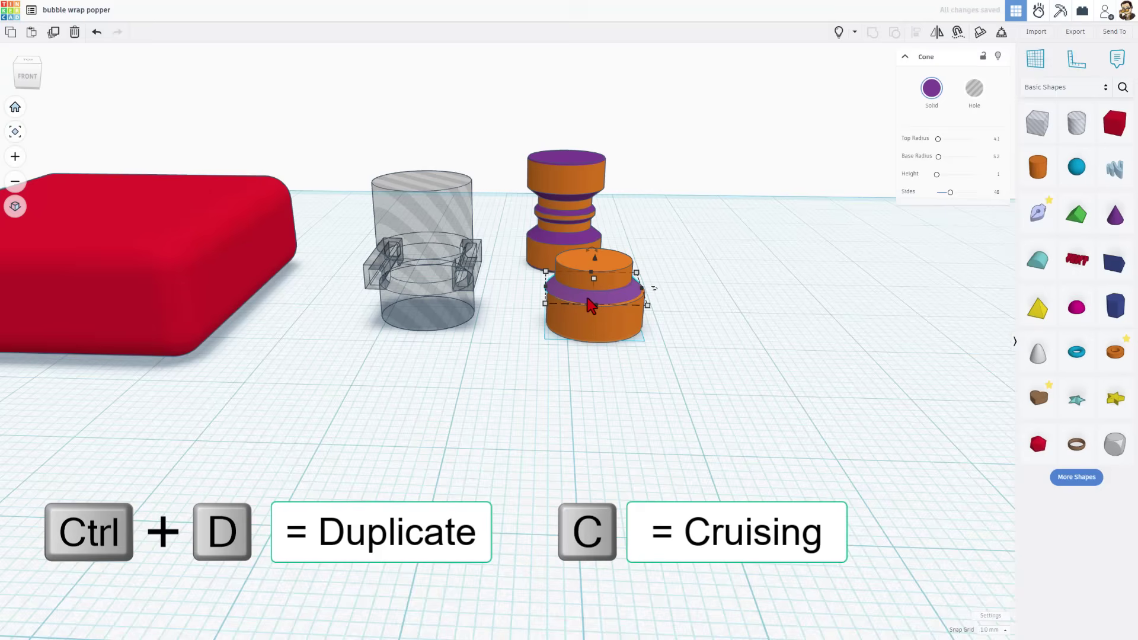
mouse_move(587, 305)
left_mouse_down()
mouse_move(620, 270)
mouse_move(595, 267)
left_mouse_up()
key("m")
scroll(587, 282, "up", 2)
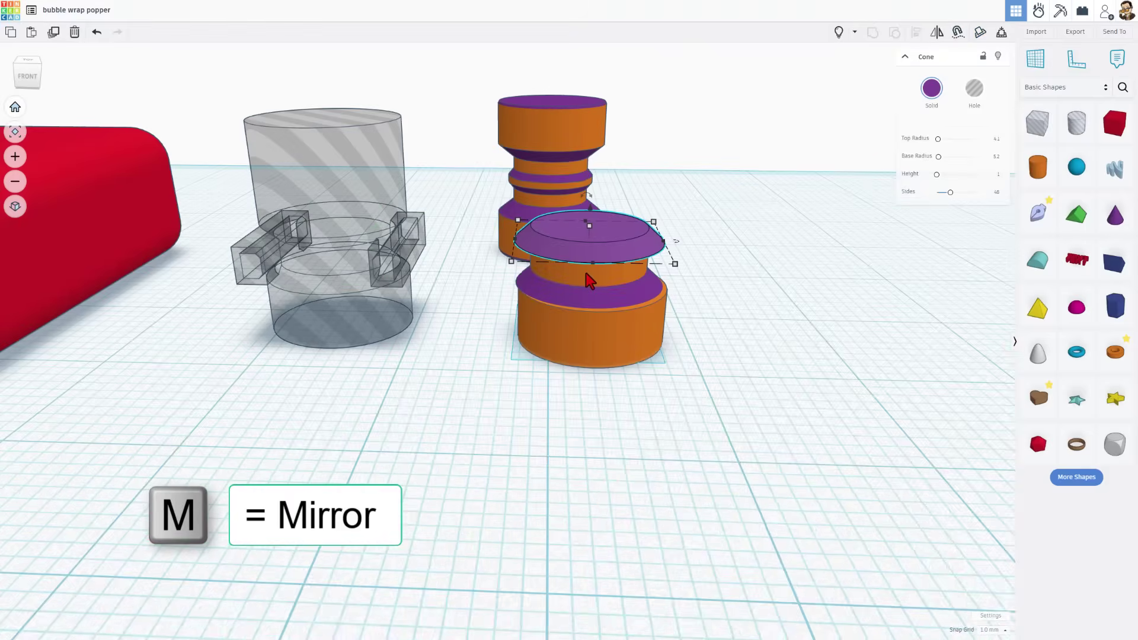
key("m")
left_click(688, 260)
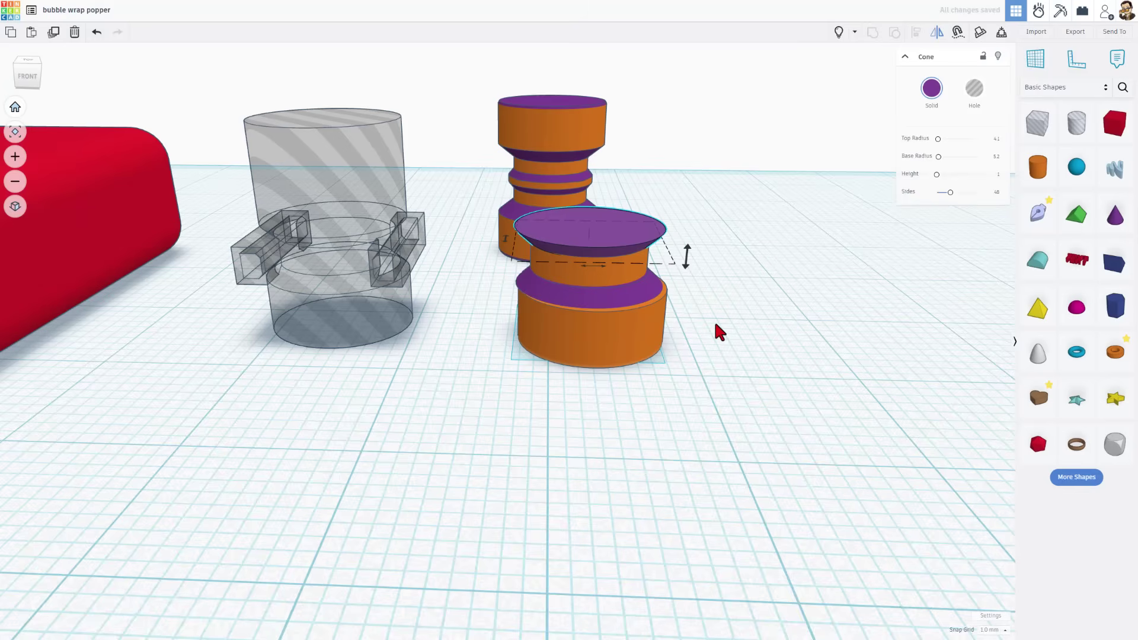
Duplicate the bottom orange cylinder and place the copy on top of the stack.
left_click(594, 338)
key("ctrl+d")
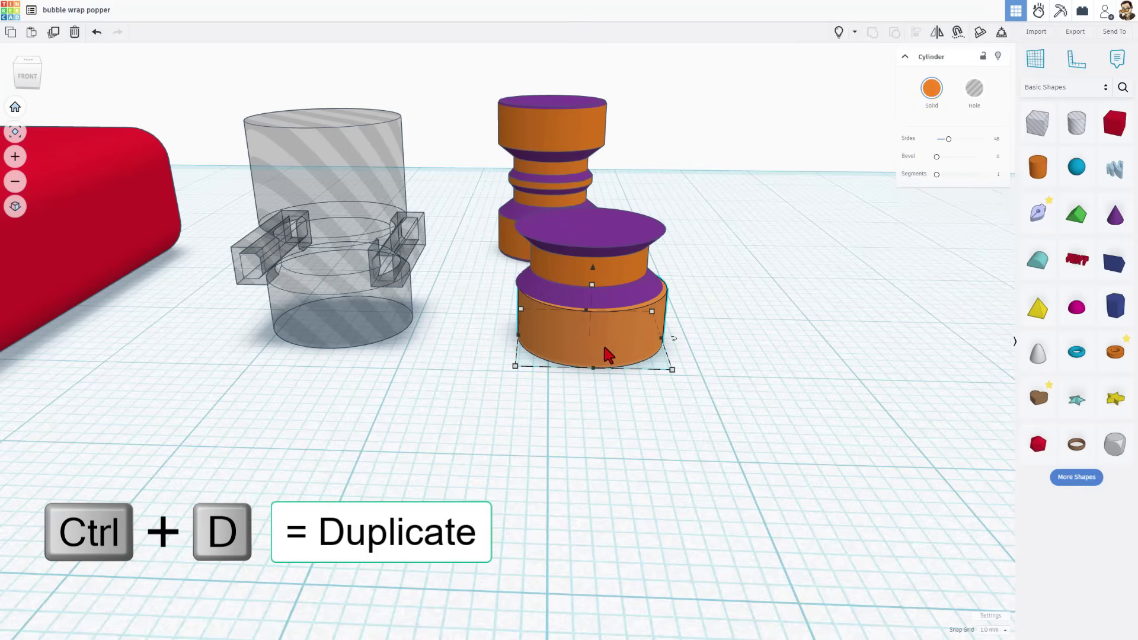
left_click_drag(605, 348, 589, 225)
key("c")
left_click(511, 404)
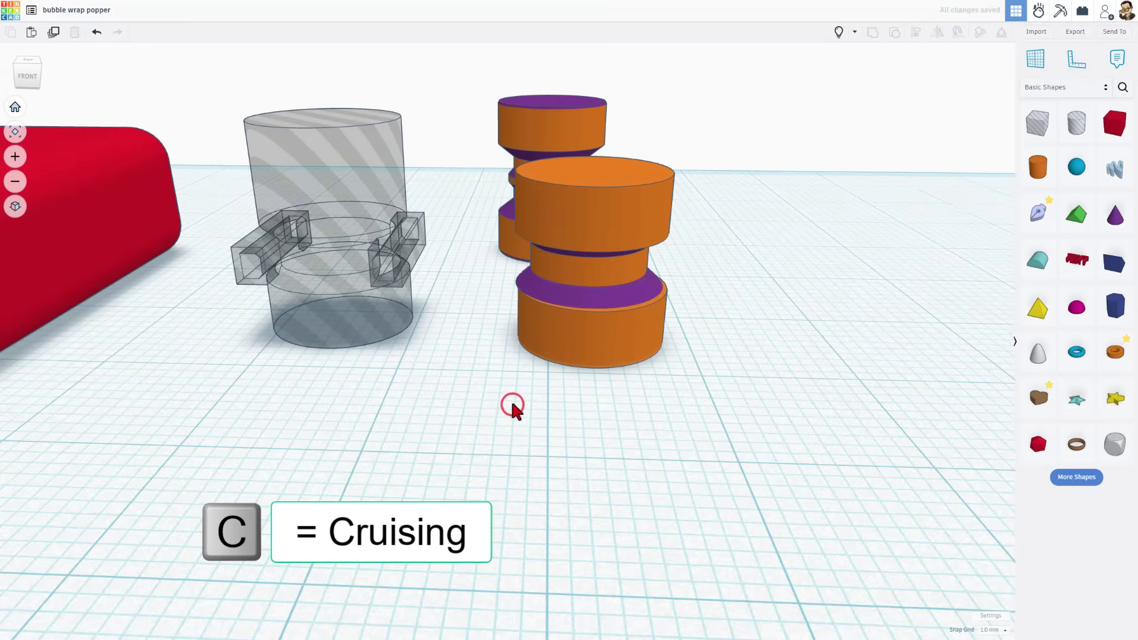
Centre-align all parts of the orange stack along both axes.
left_click_drag(471, 267, 623, 405)
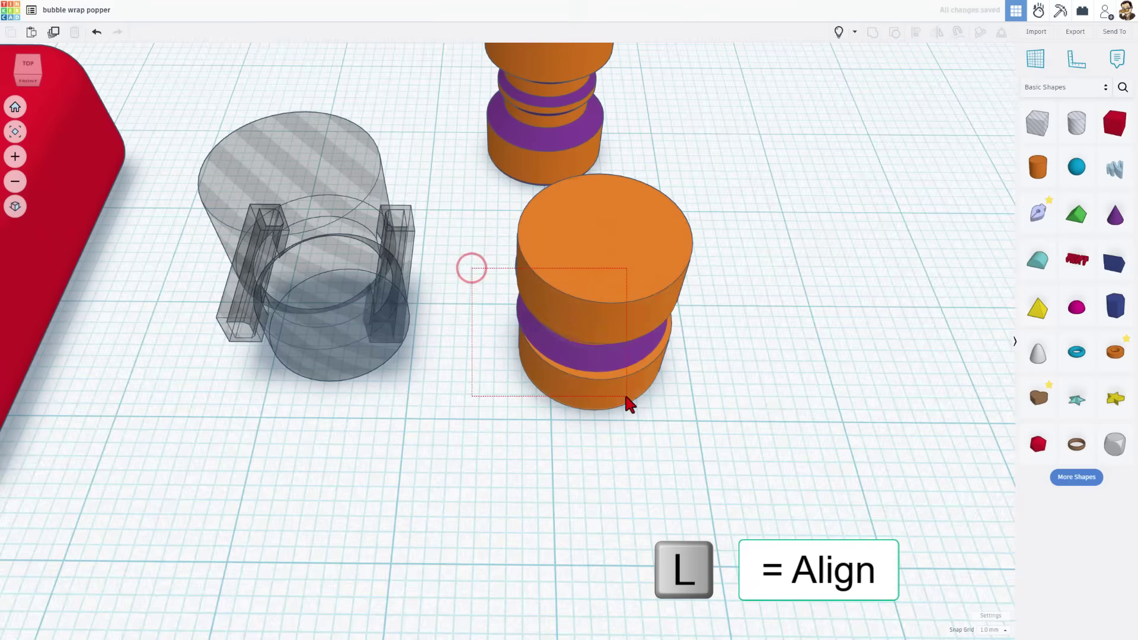
key("l")
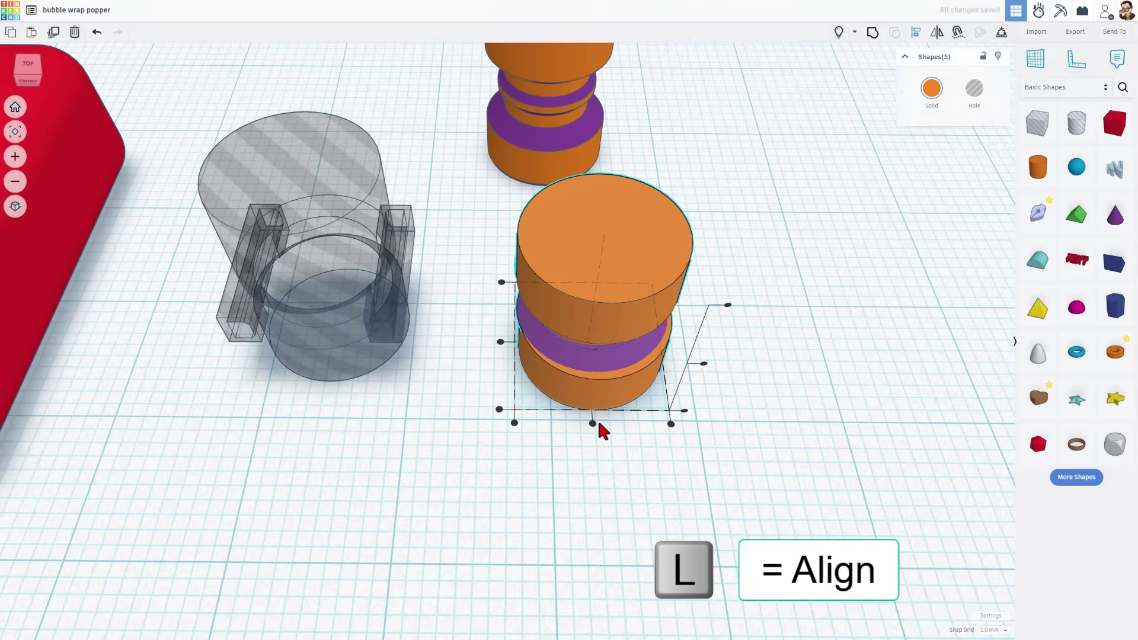
left_click(593, 423)
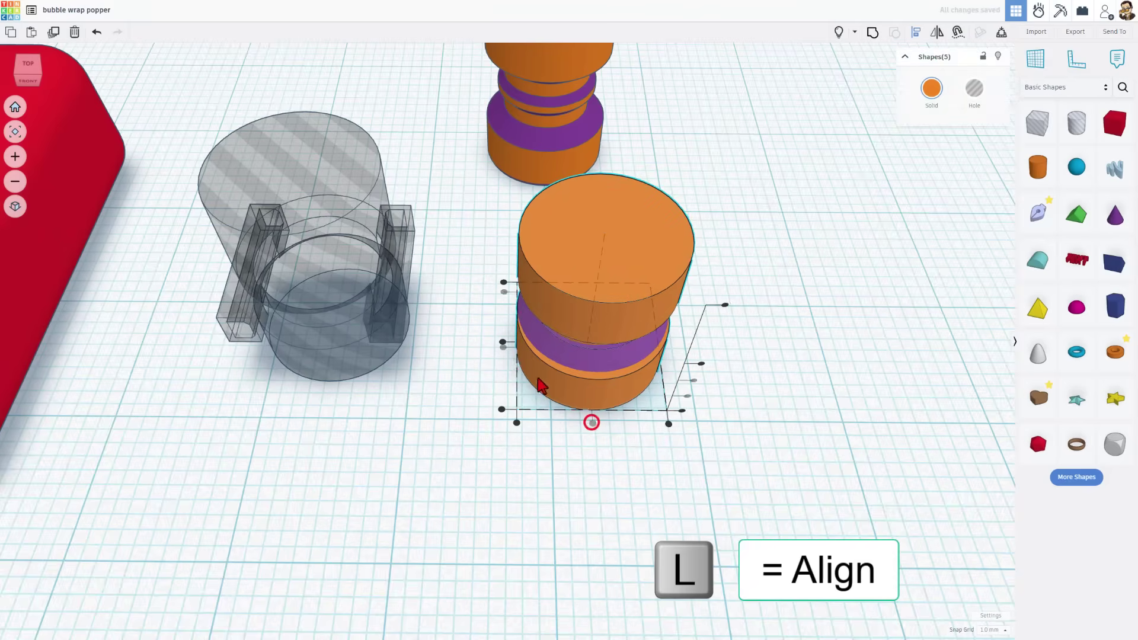
left_click(502, 347)
left_click(630, 525)
right_click_drag(631, 526, 628, 458)
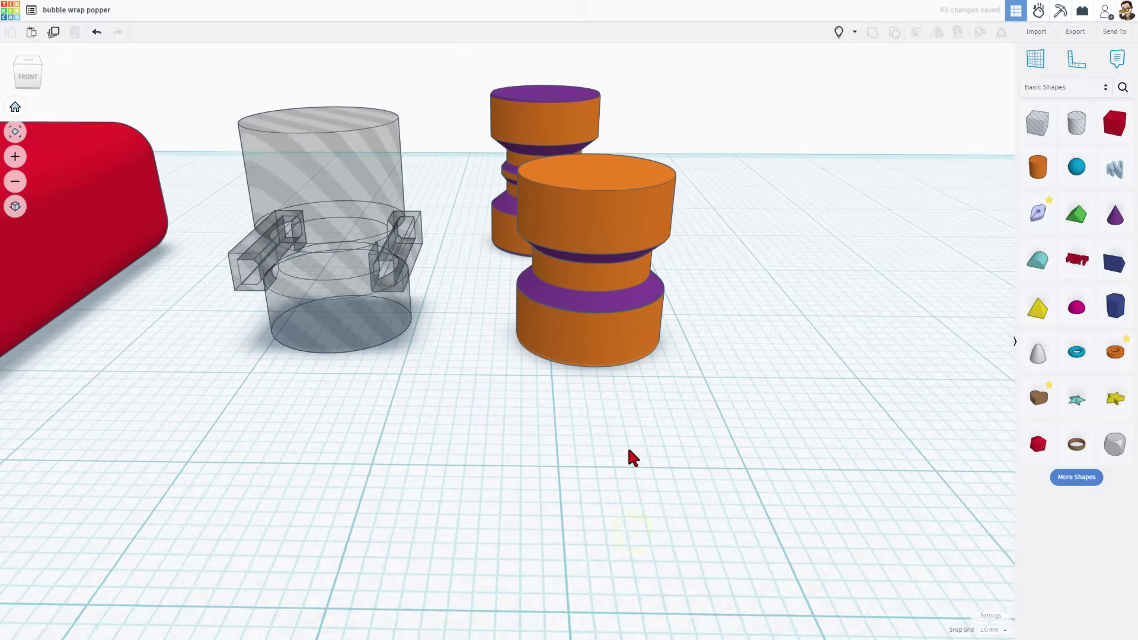
Set the stack's top cylinder height to 7 mm.
left_click(587, 221)
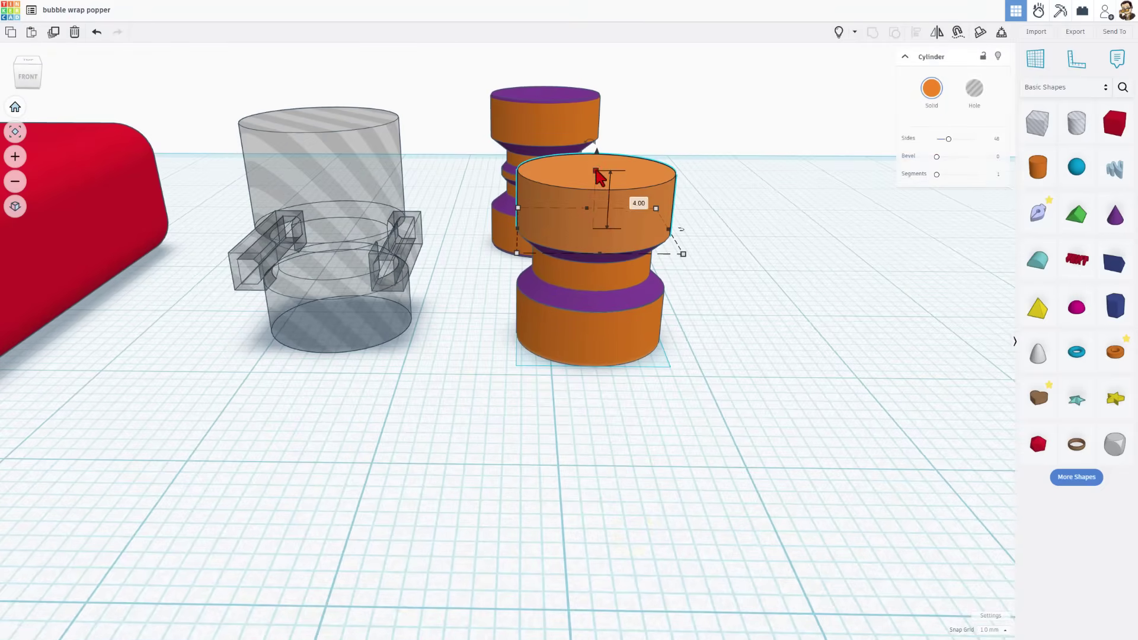
left_click(633, 202)
type("7")
key("Return")
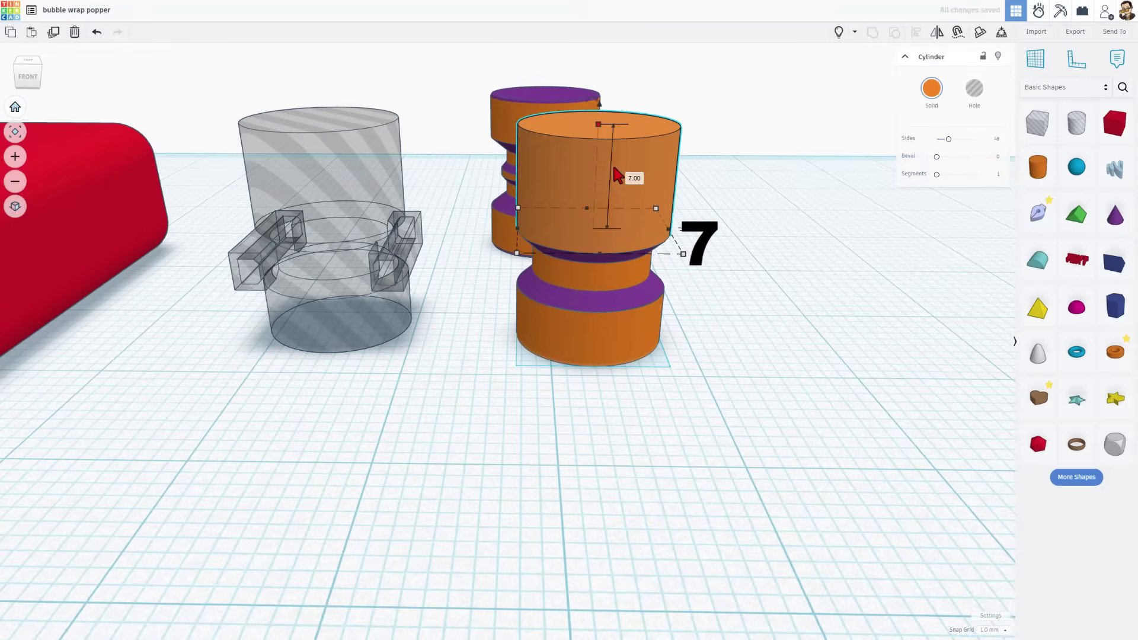
left_click(439, 483)
mouse_move(439, 483)
right_mouse_down()
mouse_move(497, 468)
mouse_move(298, 356)
right_mouse_up()
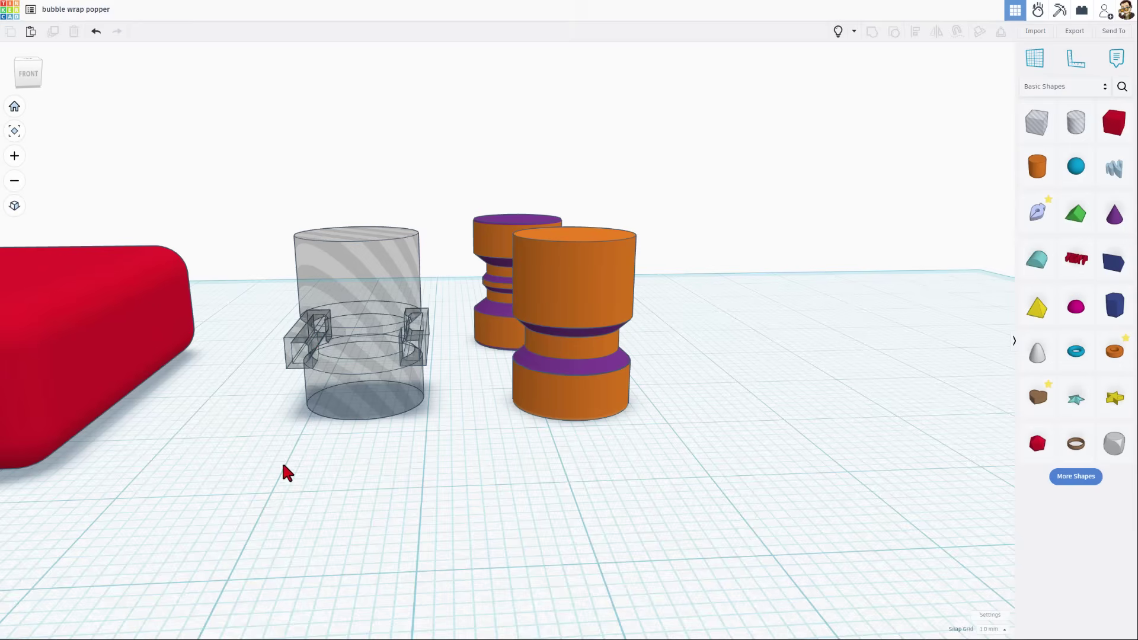
Orbit to look down over the workplane and pick up a Sketch shape from Basic Shapes.
right_click_drag(283, 464, 285, 466)
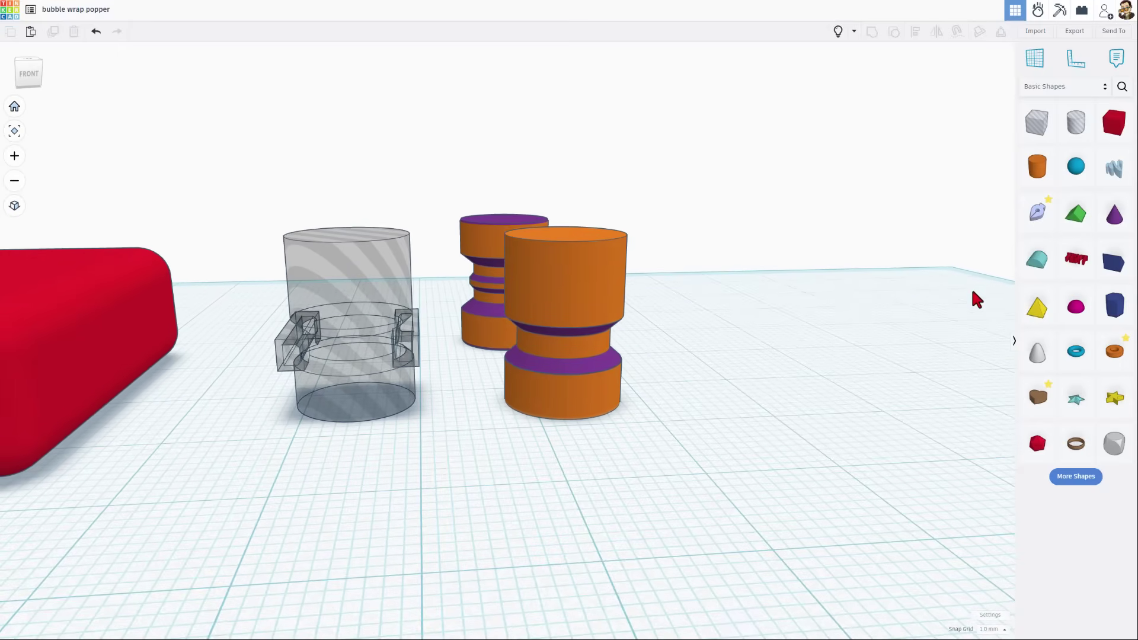
scroll(922, 307, "down", 2)
right_click_drag(927, 327, 496, 403)
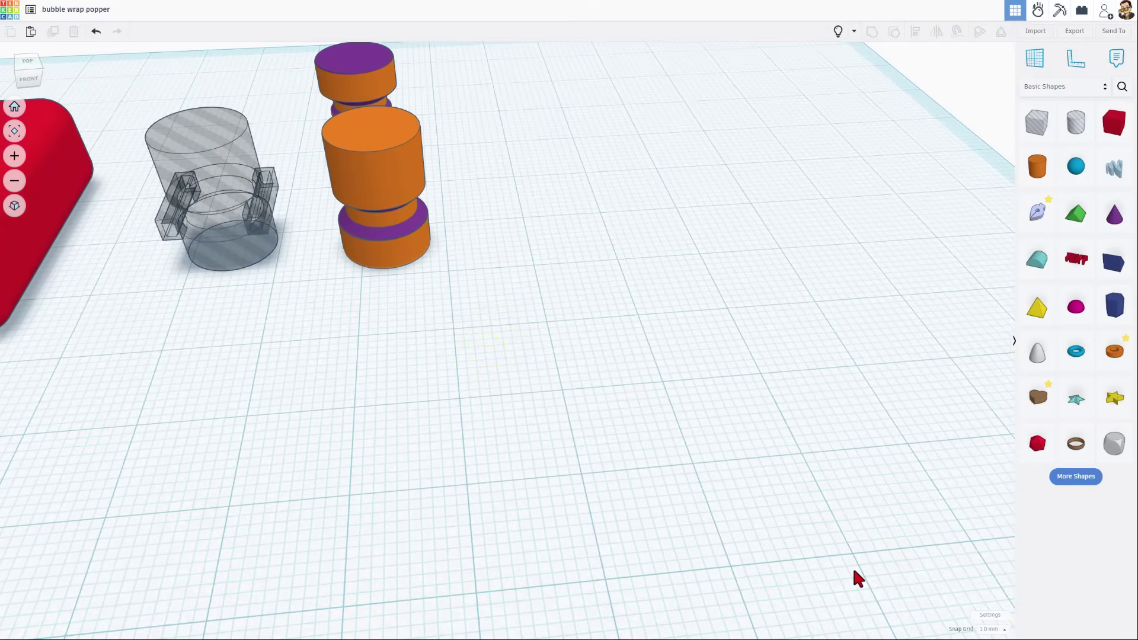
left_click(1037, 211)
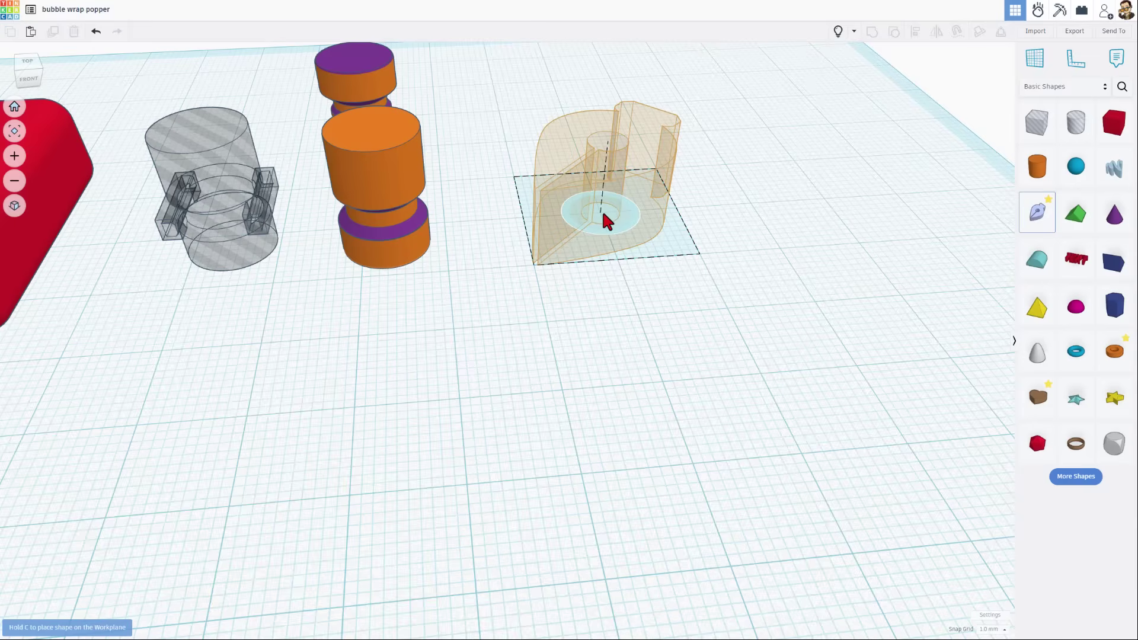
Place the sketch, read the pen, editing, smoothing and point tips, then close the guide.
left_click(603, 214)
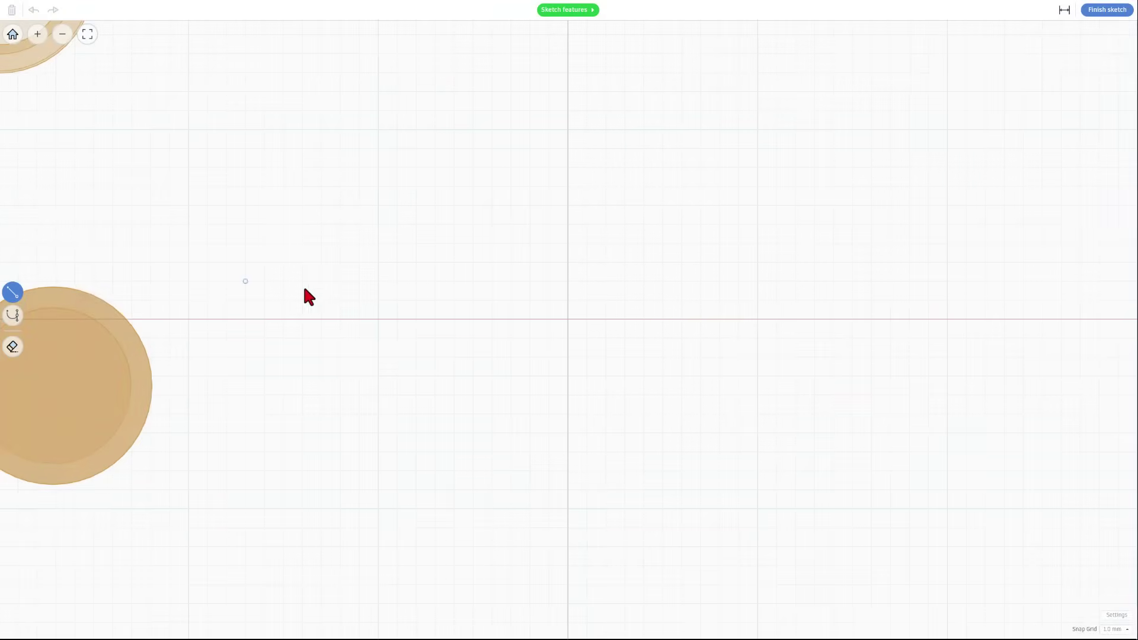
left_click(586, 13)
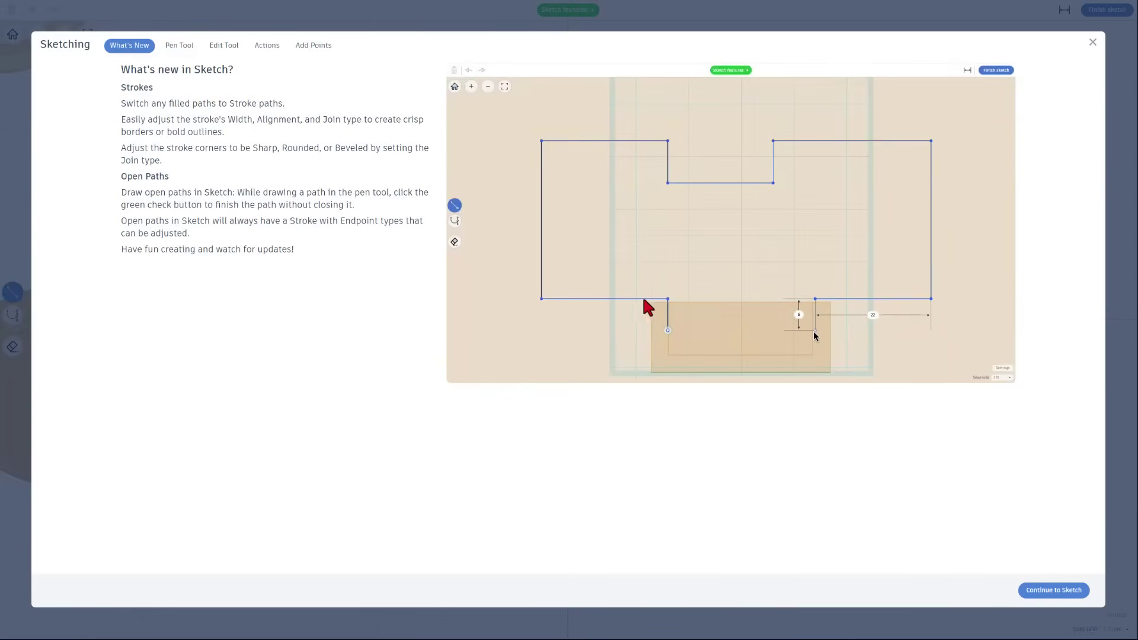
left_click(184, 47)
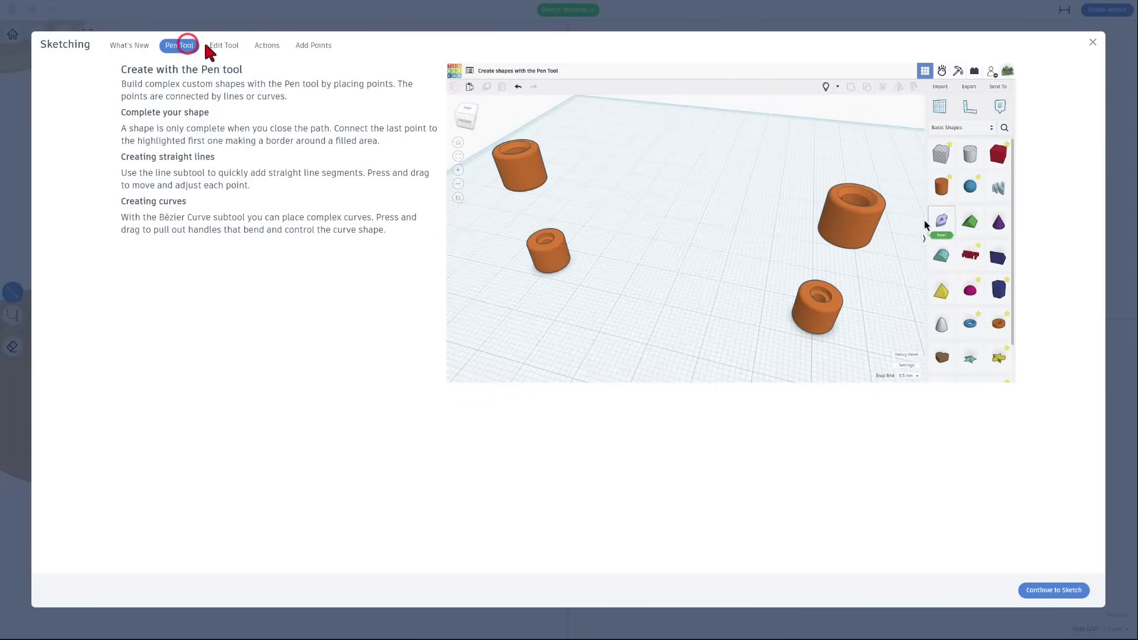
left_click(224, 45)
left_click(267, 47)
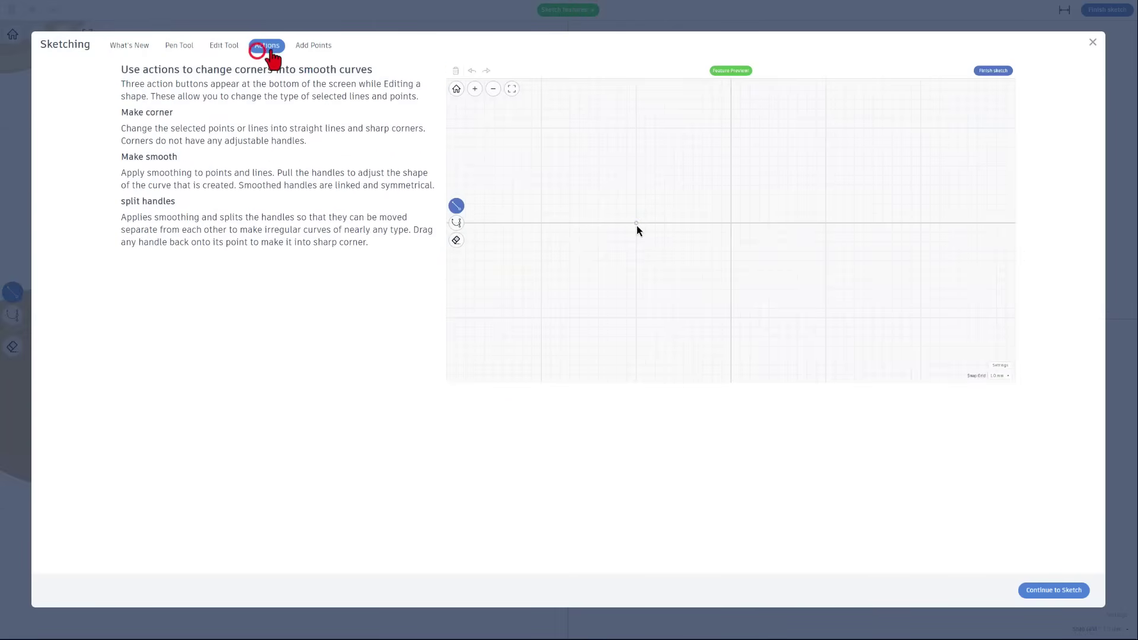
left_click(311, 47)
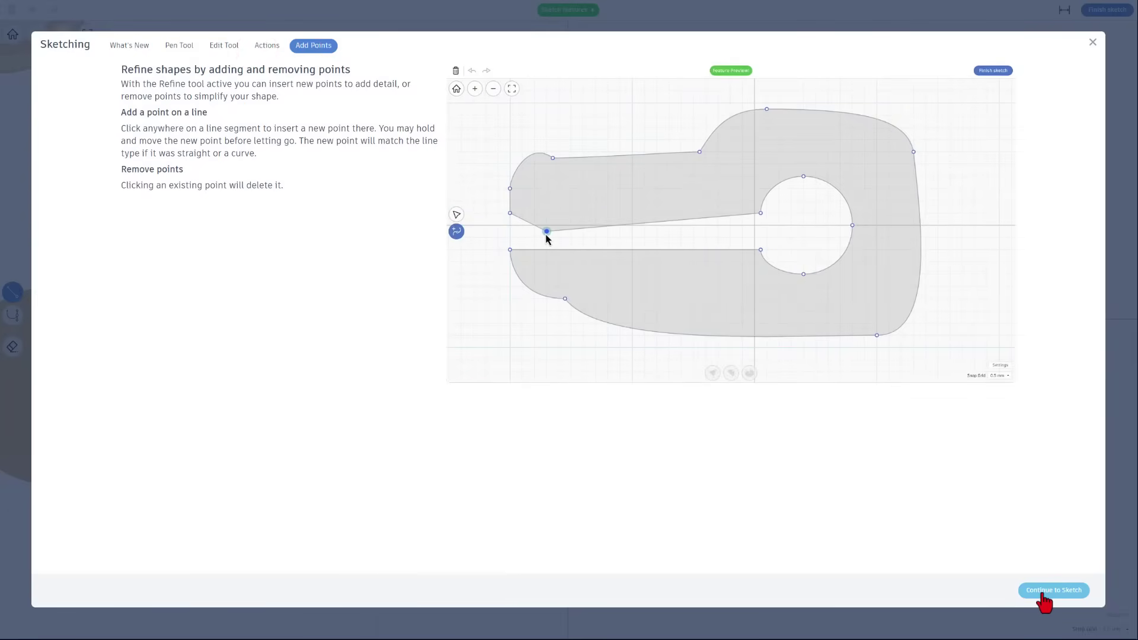
left_click(1053, 590)
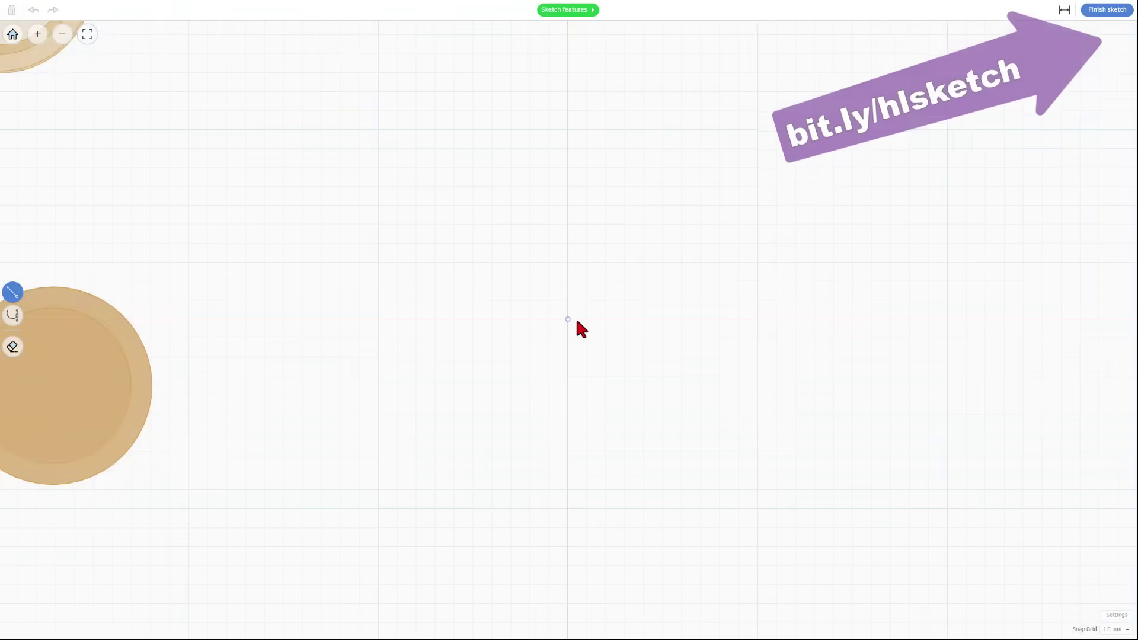
With 0.1 mm snapping, draw the 1.1 side, chamfers and 1.2 top, closing at the origin.
left_click(1111, 629)
left_click(1115, 539)
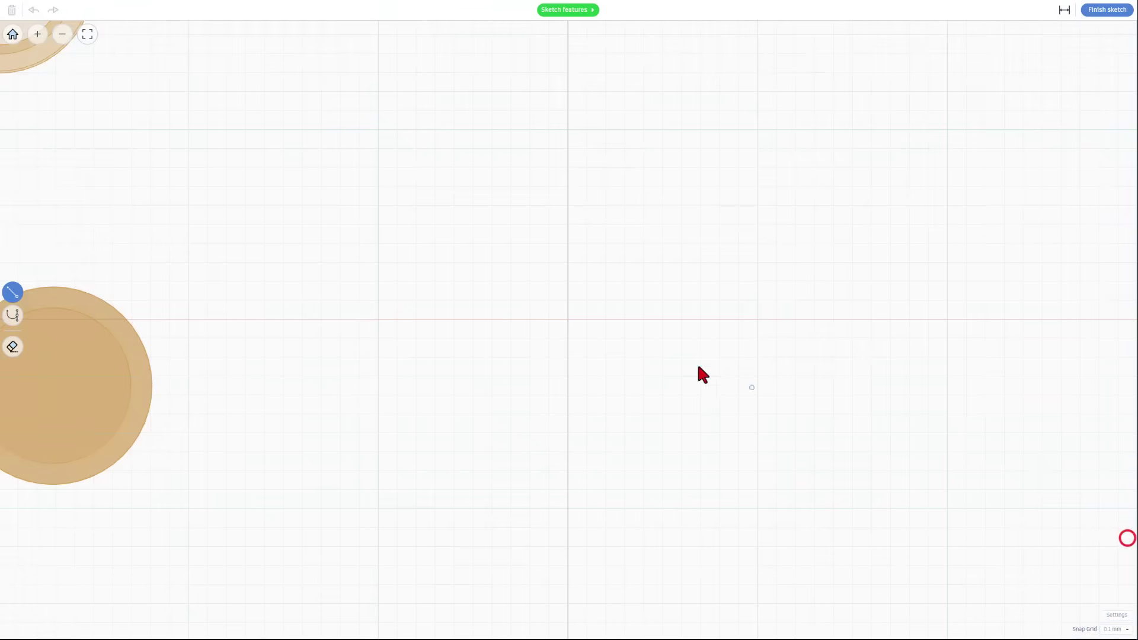
left_click(567, 320)
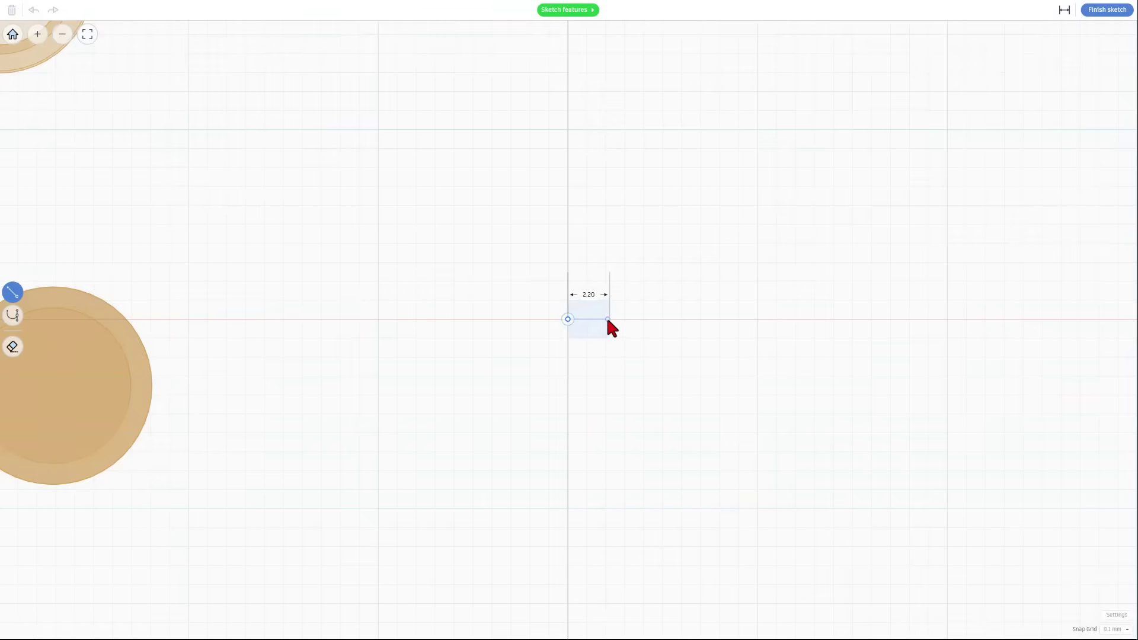
type("1.8")
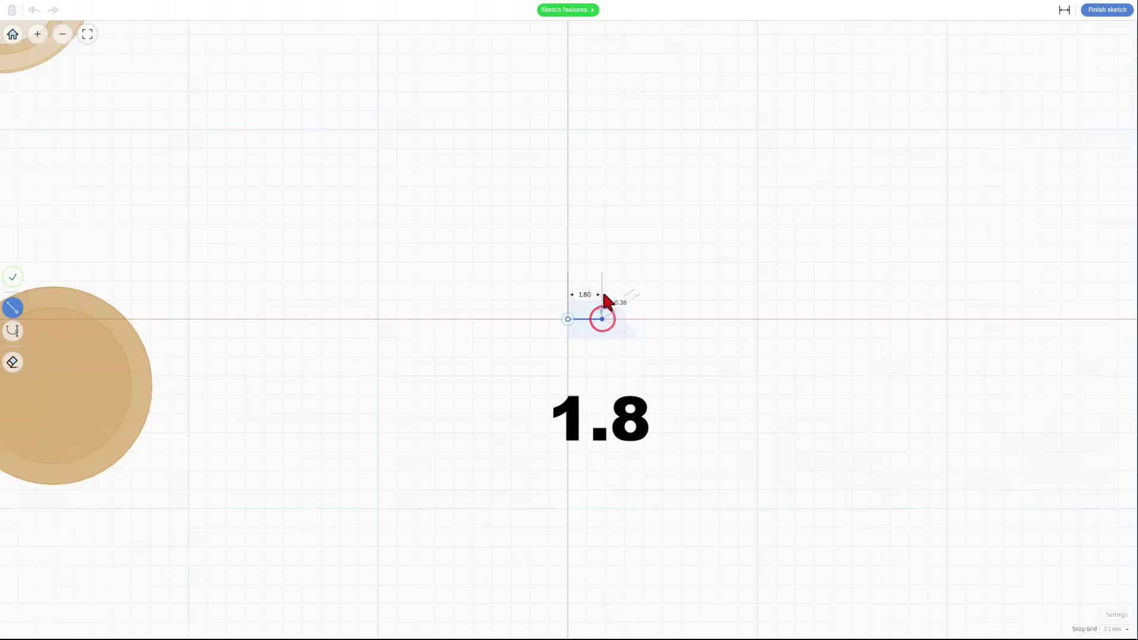
scroll(589, 317, "up", 5)
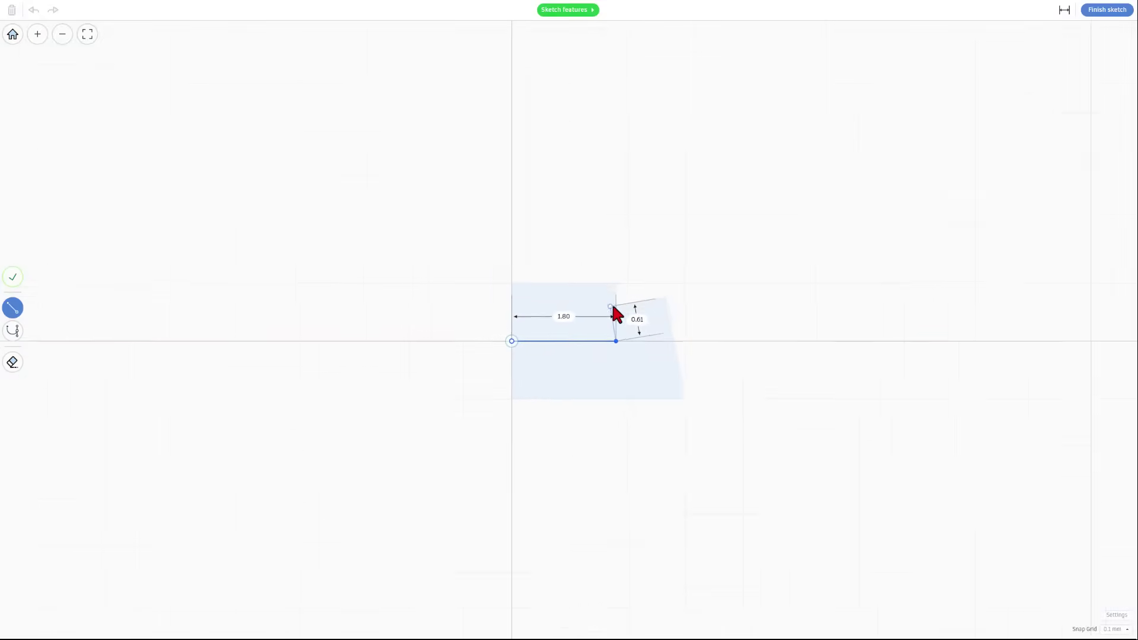
type("1.1")
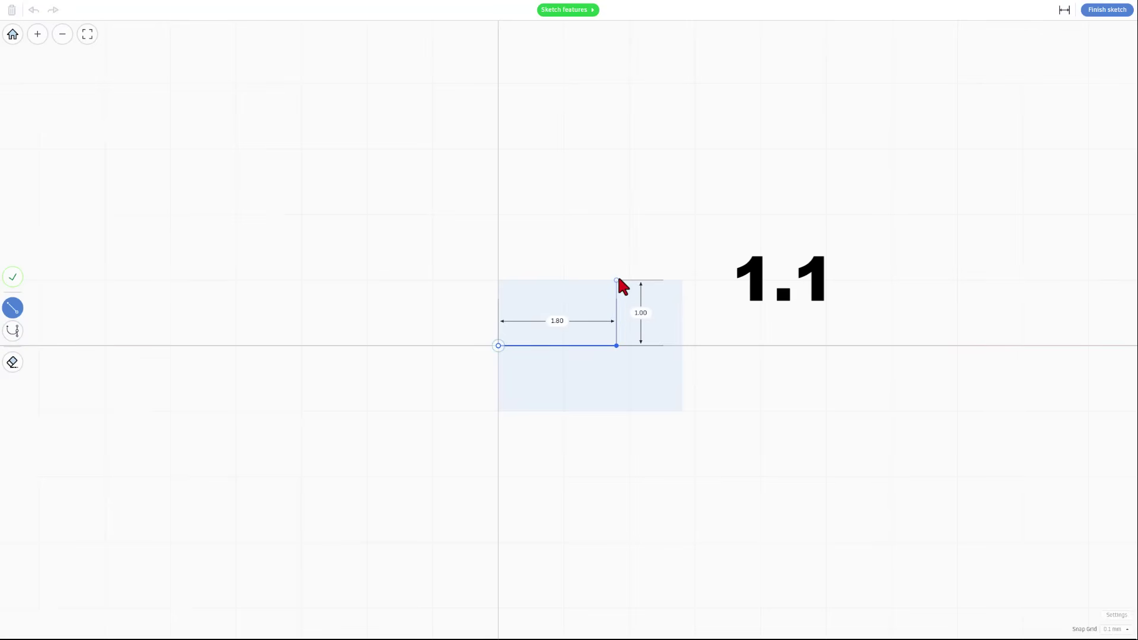
left_click(618, 272)
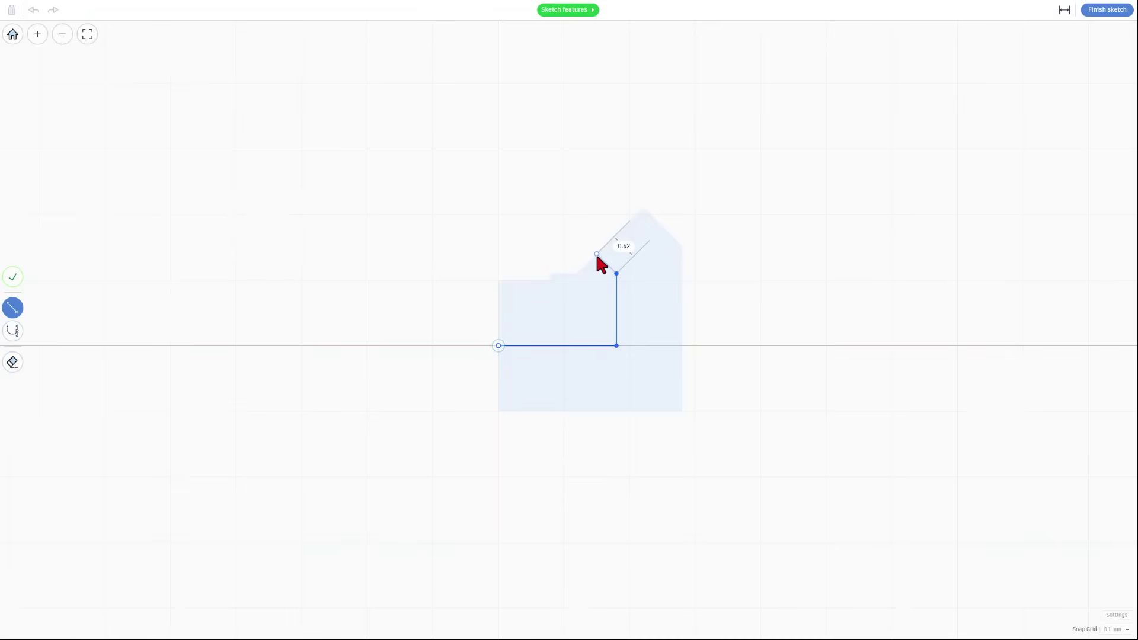
left_click(597, 254)
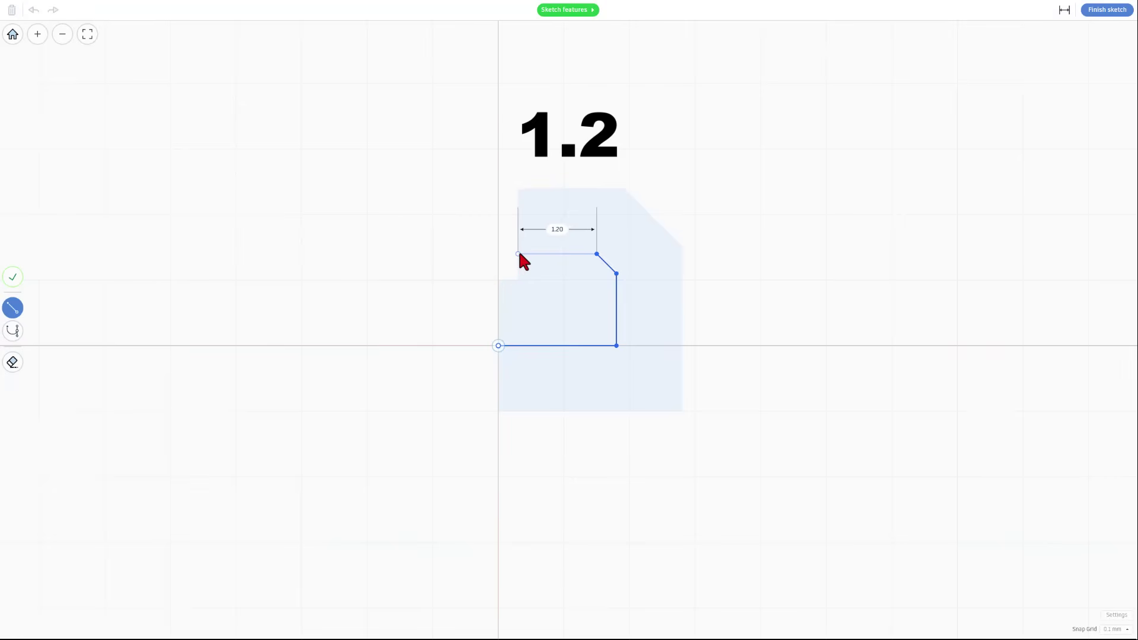
left_click(519, 255)
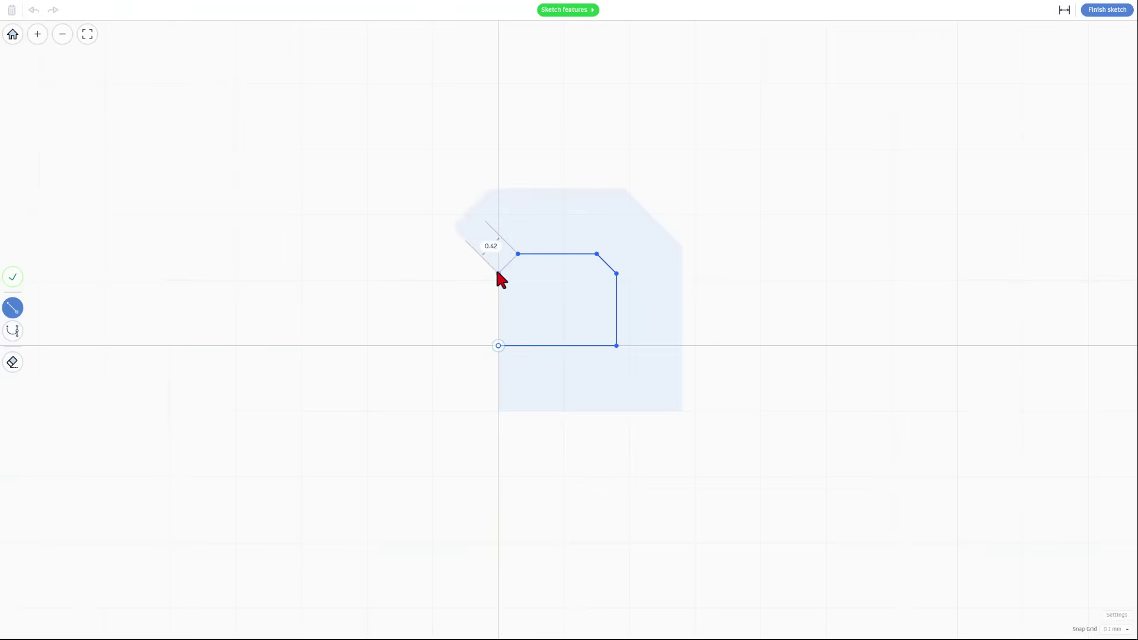
left_click(498, 275)
left_click(498, 346)
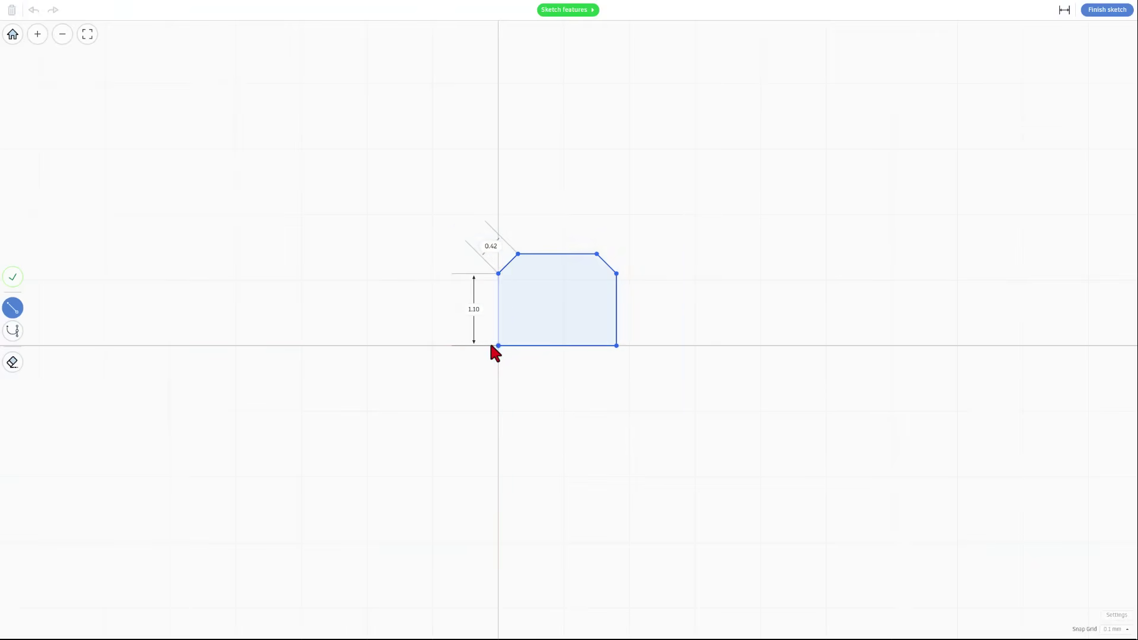
left_click(498, 346)
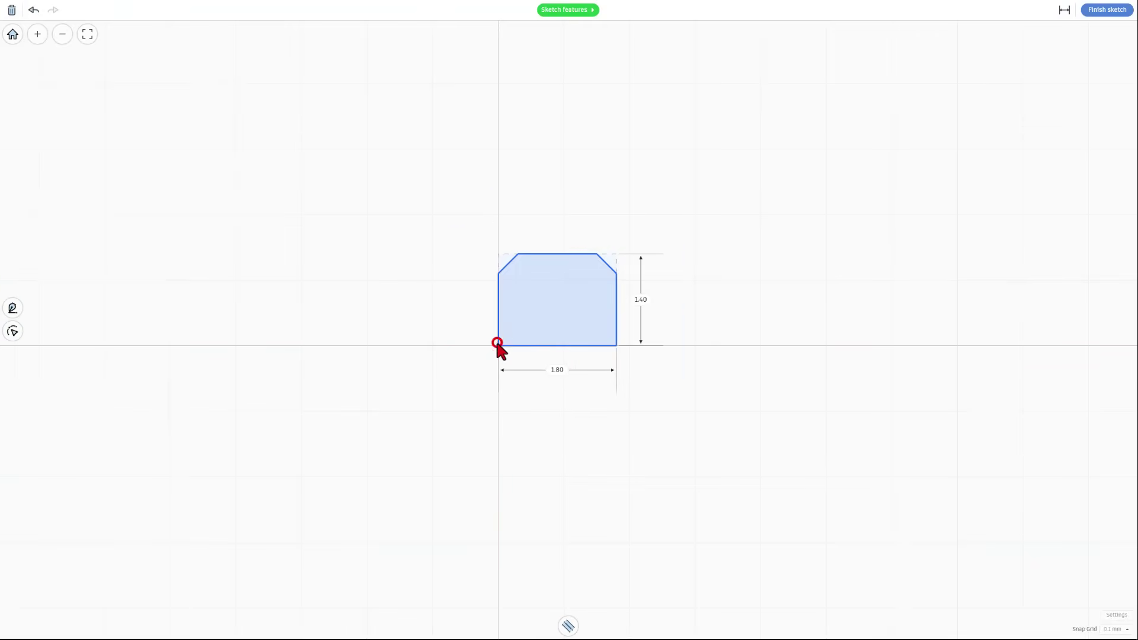
left_click(552, 307)
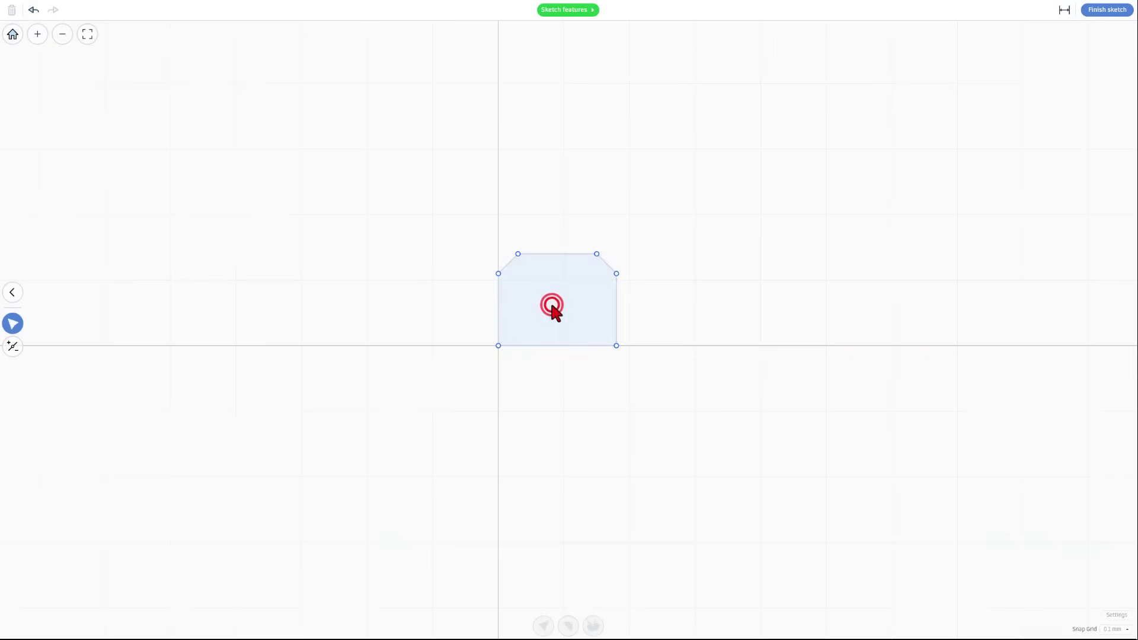
left_click(499, 305)
left_click(616, 308)
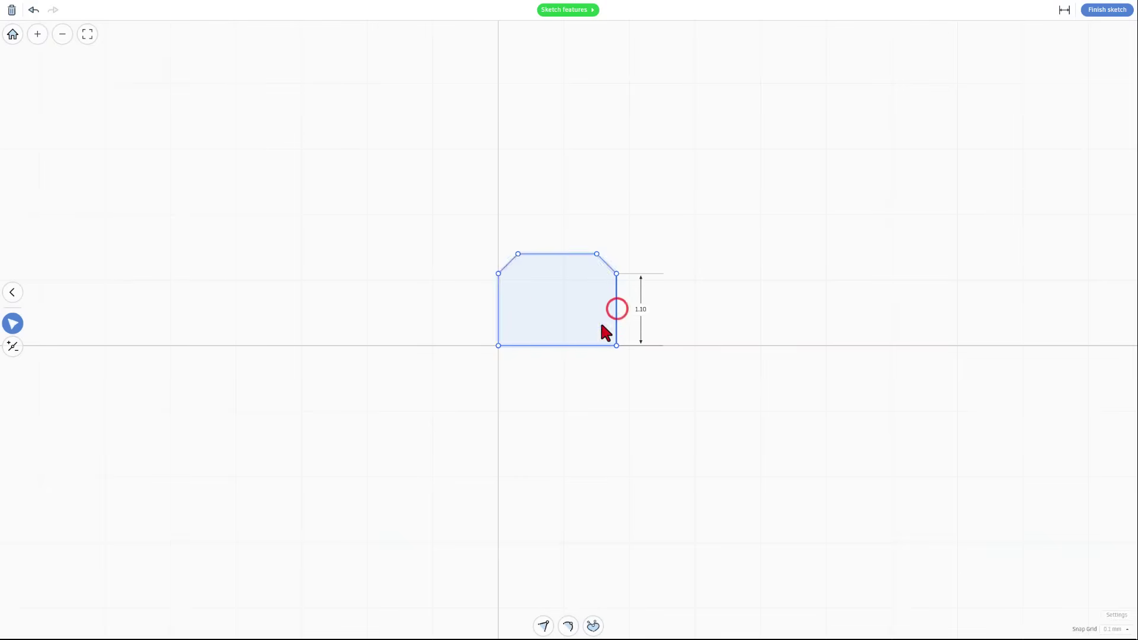
left_click(574, 346)
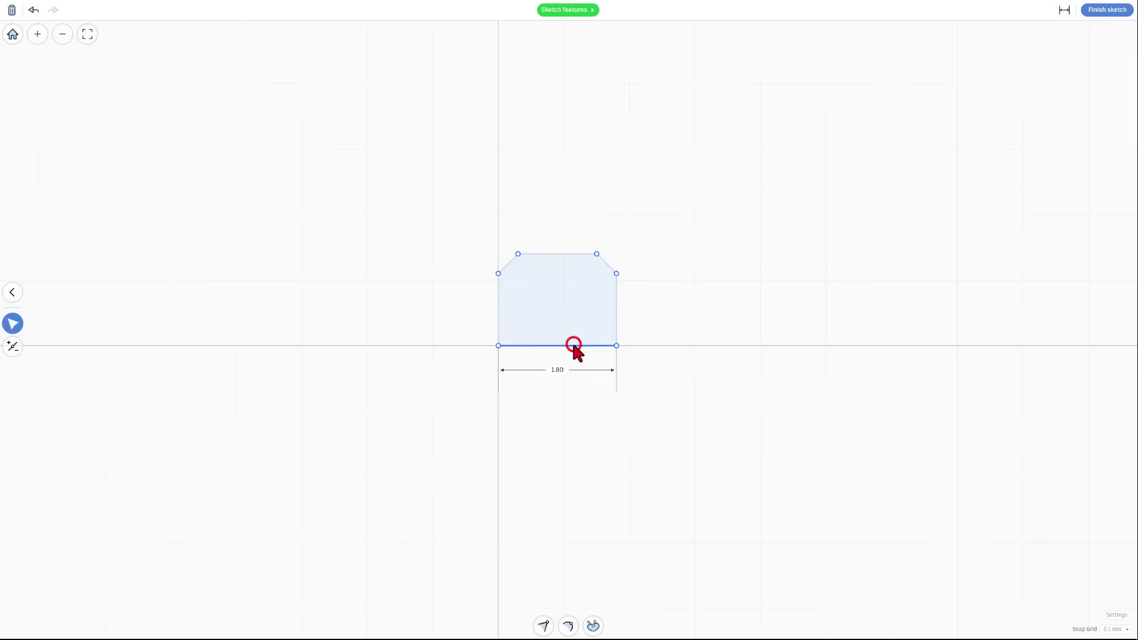
left_click(539, 255)
left_click(508, 264)
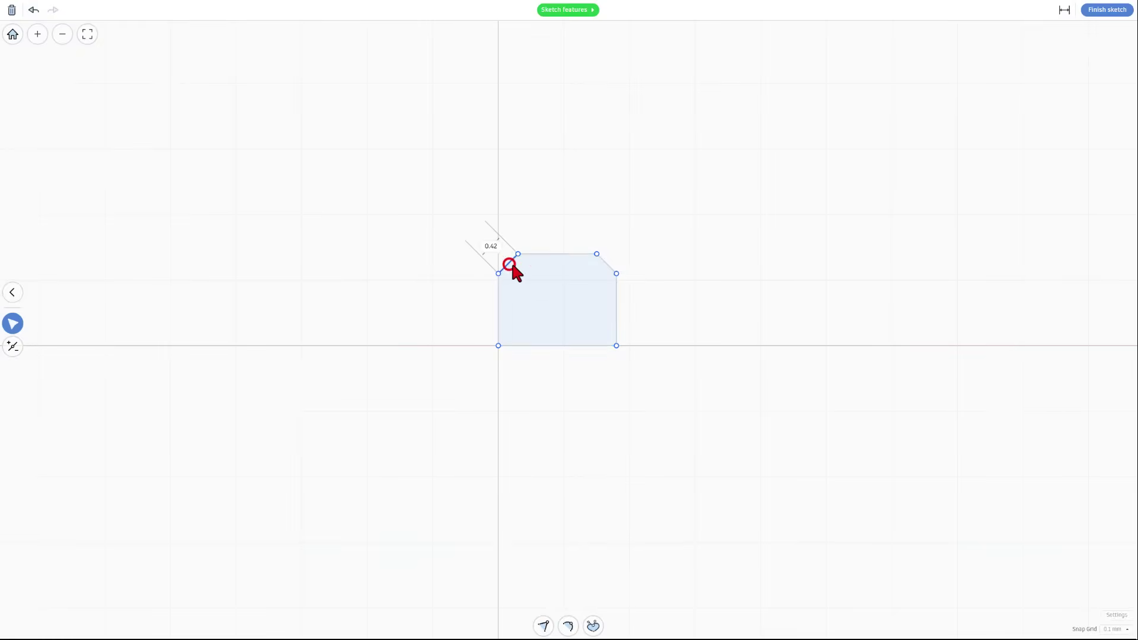
left_click(606, 264)
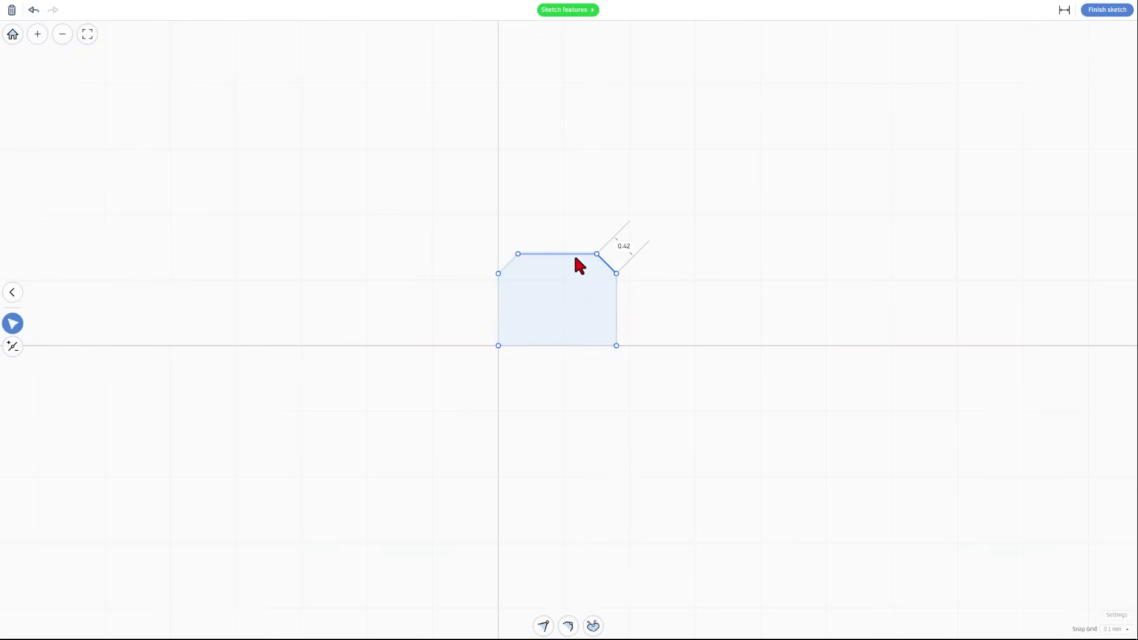
left_click(549, 279)
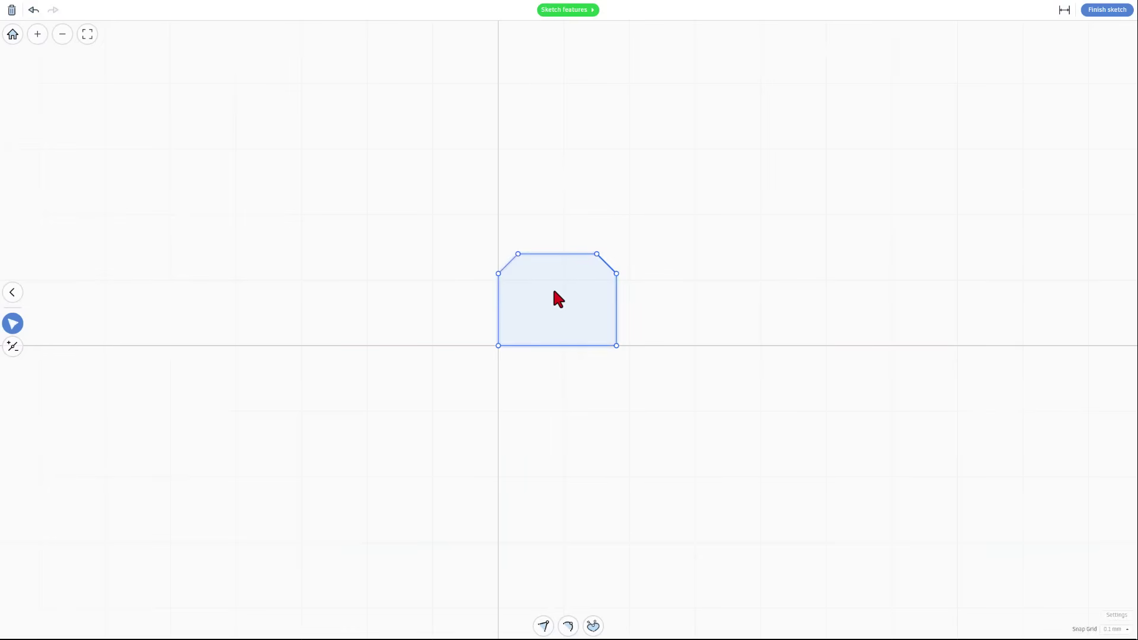
Finish the sketch and move the new chamfered bar across the workplane.
left_click(1107, 12)
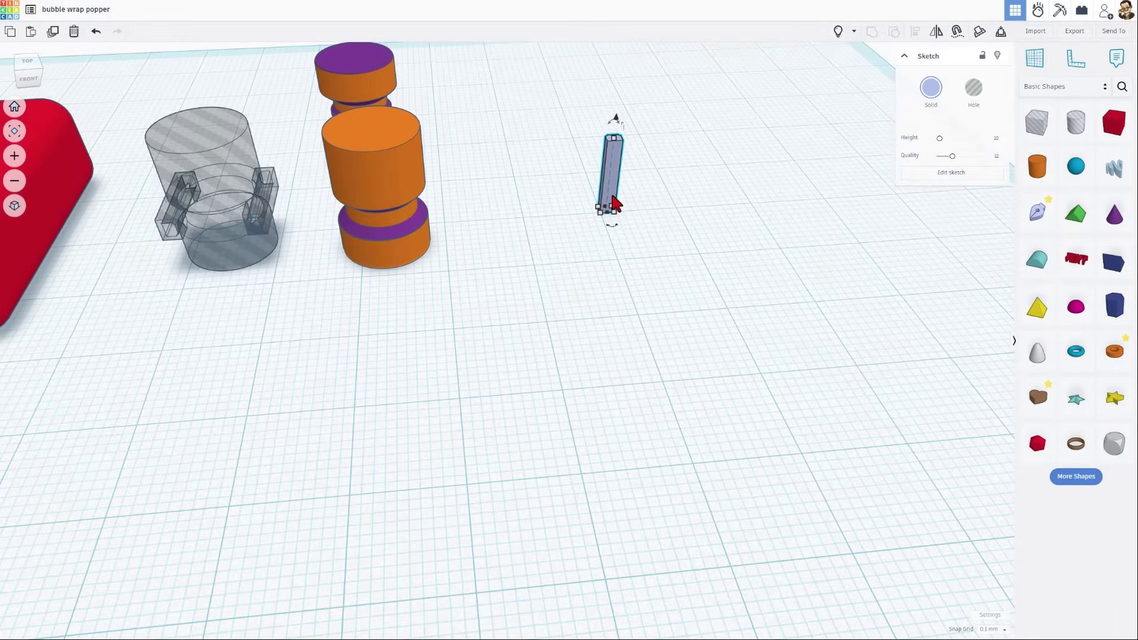
mouse_move(611, 205)
left_mouse_down()
mouse_move(301, 332)
mouse_move(314, 322)
mouse_move(316, 335)
mouse_move(331, 332)
mouse_move(365, 298)
left_mouse_up()
scroll(296, 321, "up", 2)
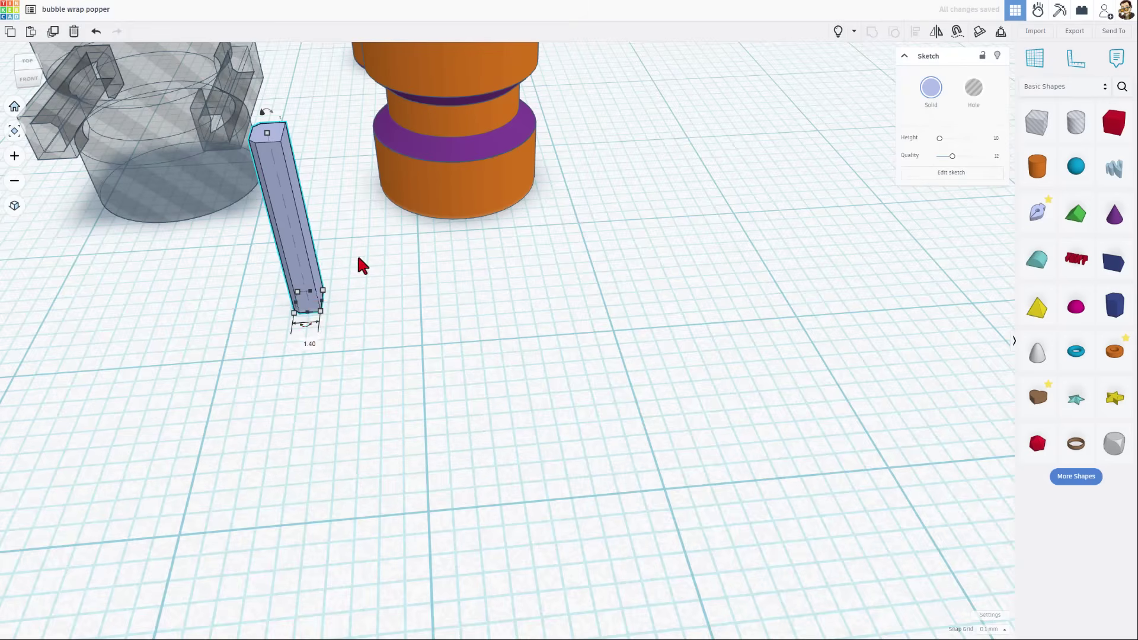
left_click(359, 256)
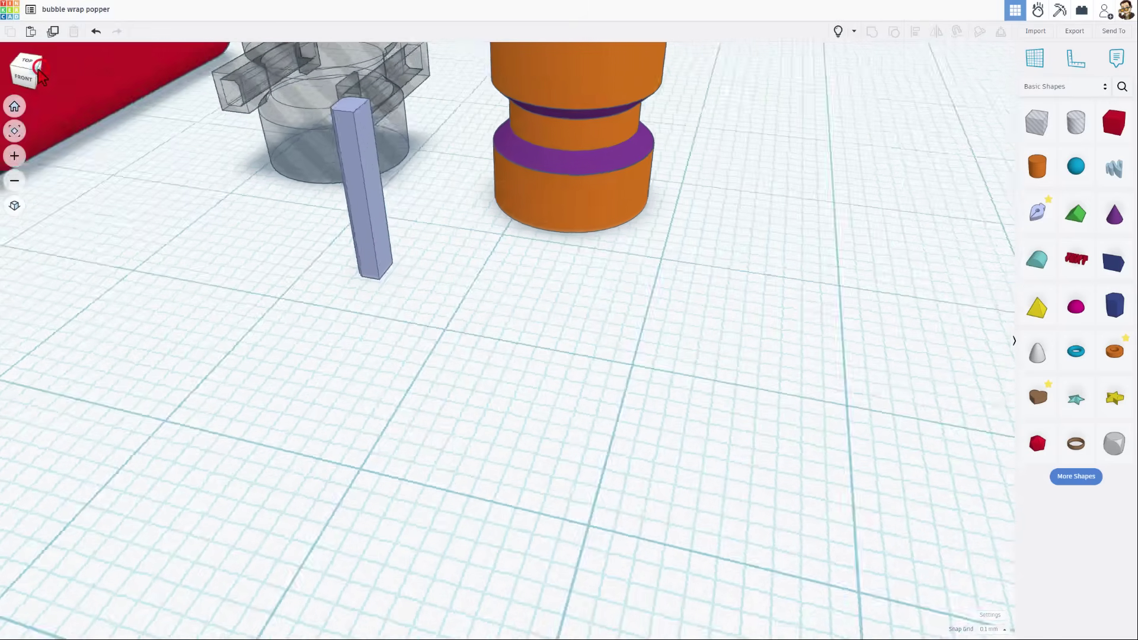
left_click_drag(44, 75, 330, 107)
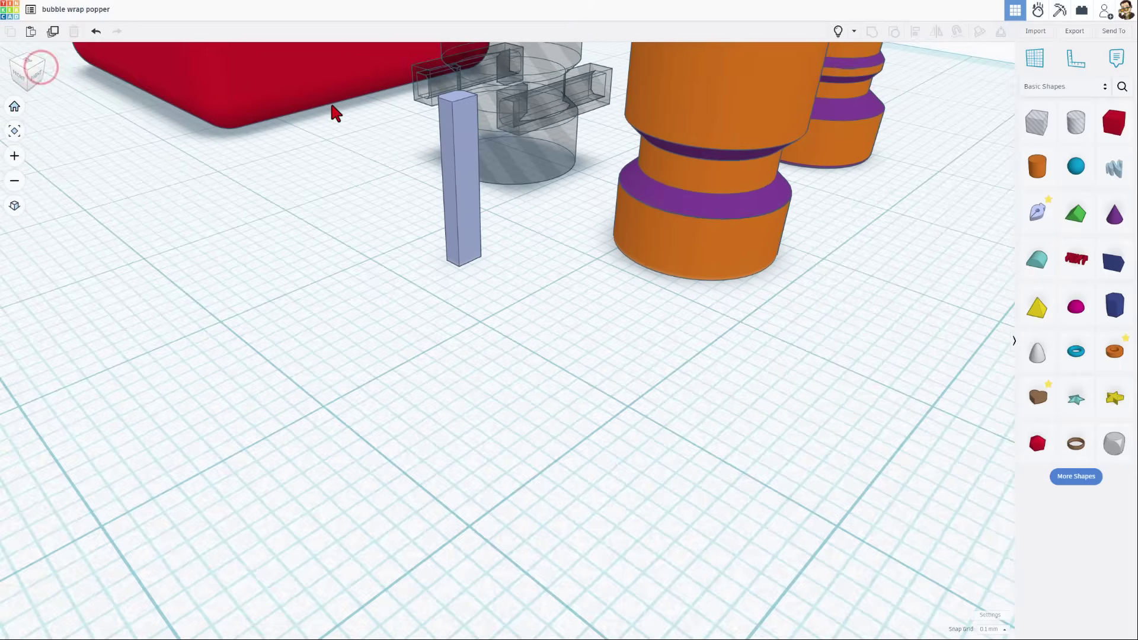
Rotate the bar 90° so it lies horizontally.
left_click(461, 182)
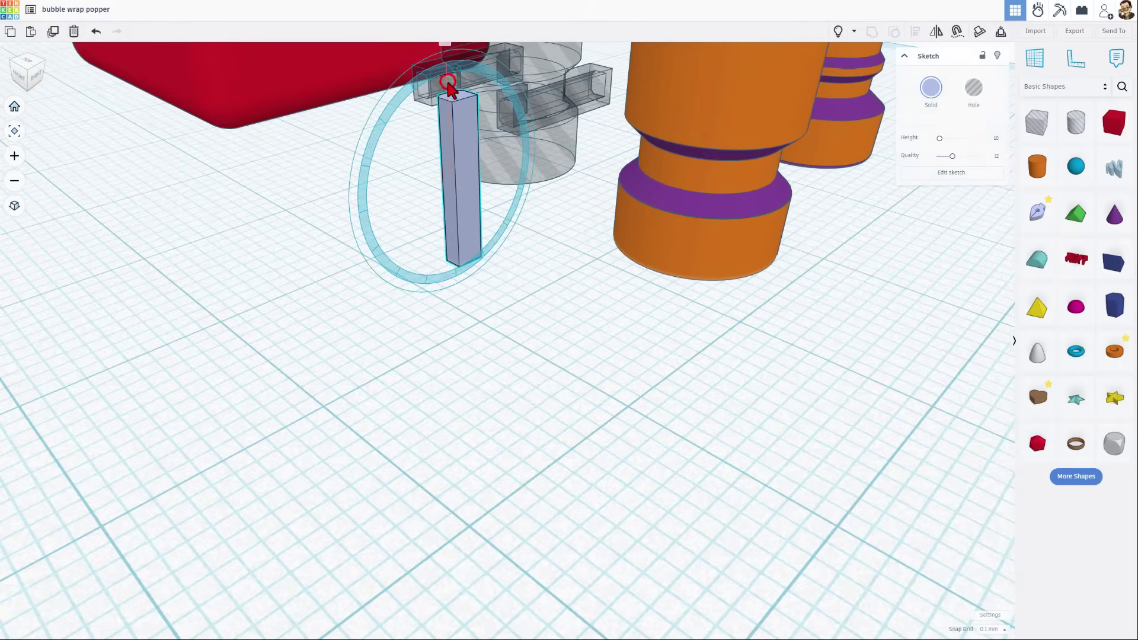
mouse_move(448, 83)
left_mouse_down()
mouse_move(496, 103)
mouse_move(507, 161)
left_mouse_up()
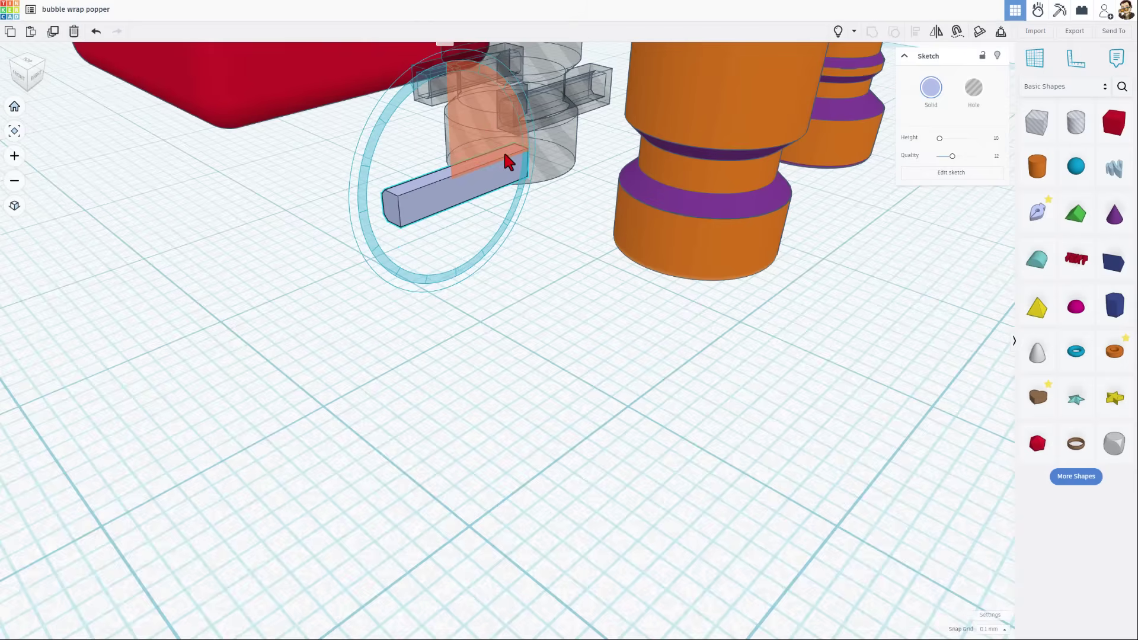
left_click_drag(504, 159, 496, 145)
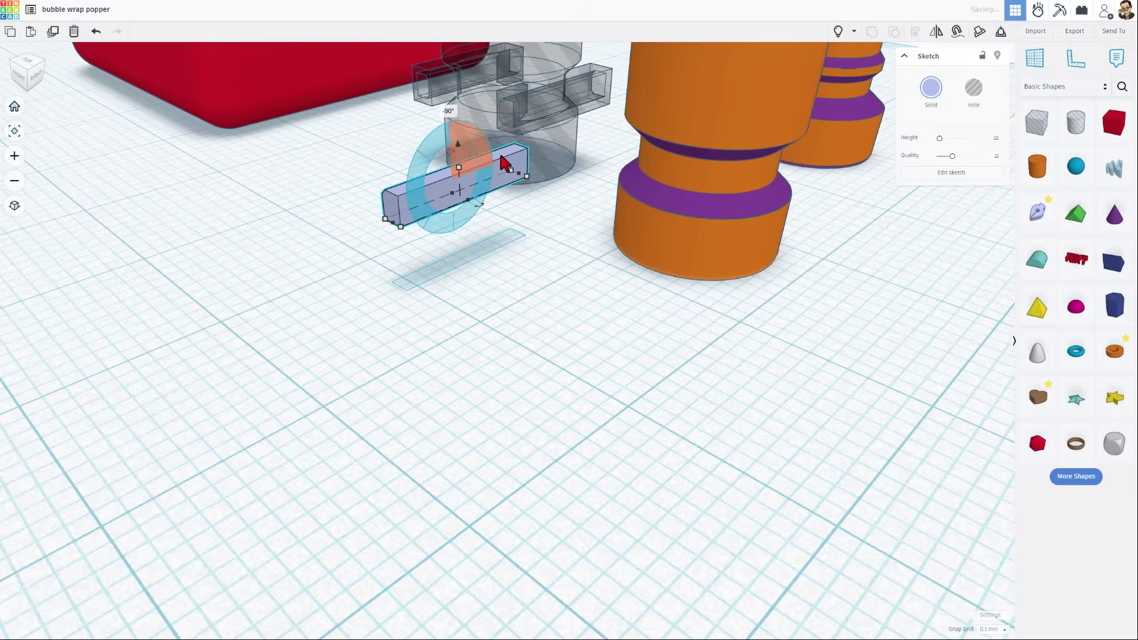
left_click(360, 255)
right_click_drag(383, 249, 351, 296)
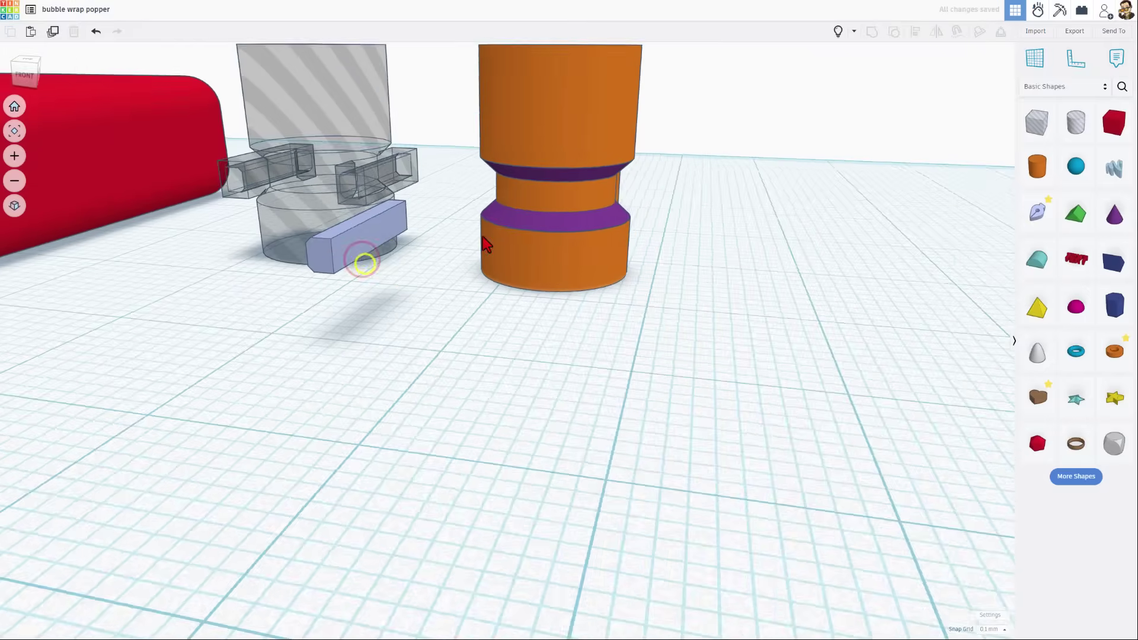
Move the light-blue bar against the orange cylinder's side.
left_click(346, 260)
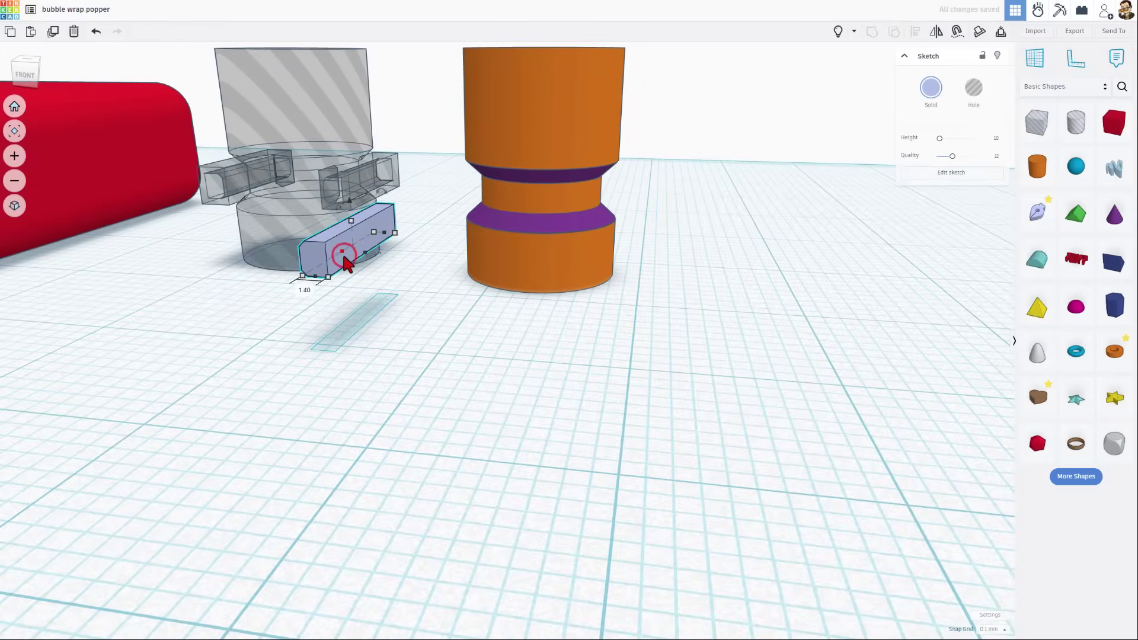
right_click_drag(346, 259, 336, 258)
left_click_drag(406, 306, 622, 254)
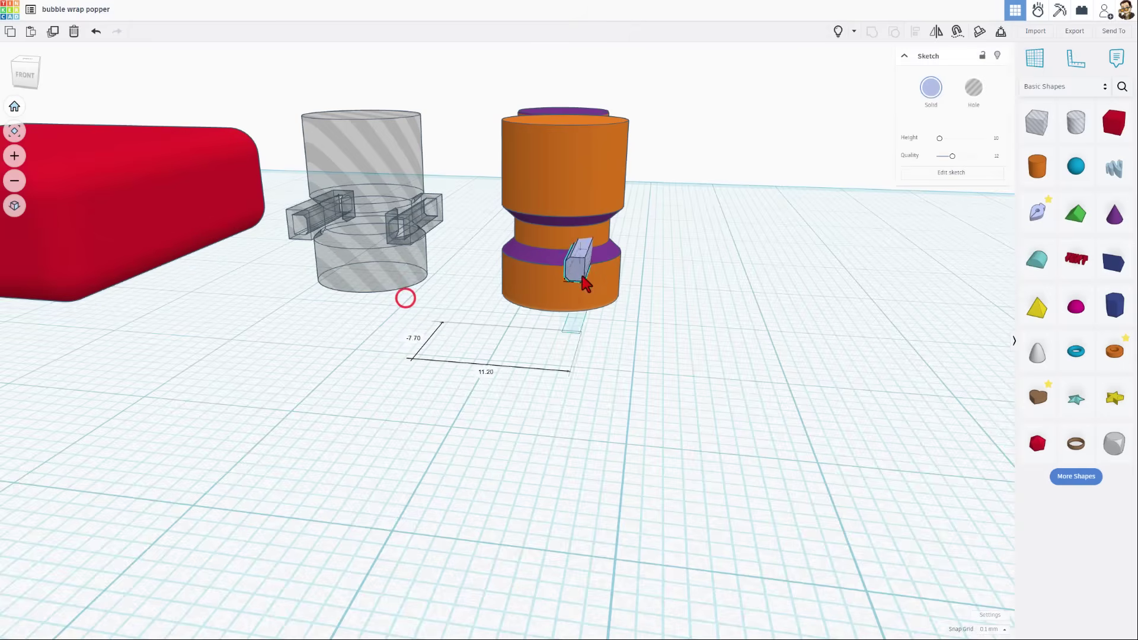
left_click(650, 315)
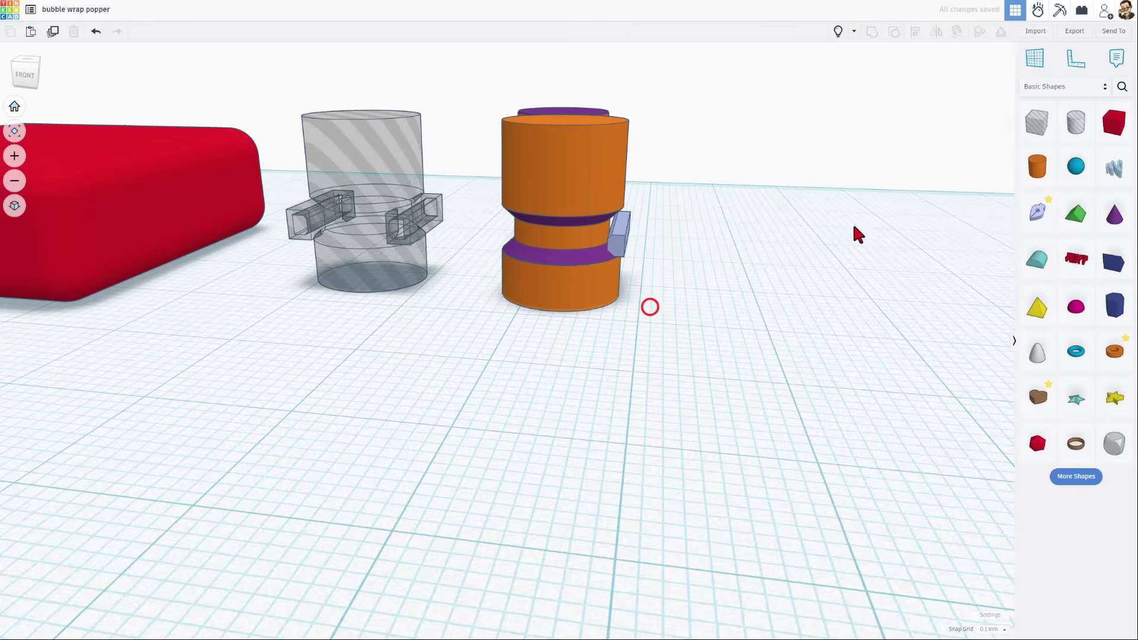
Drop a red box and size it to width 2.1, length 10 and height 2.6.
left_click_drag(1114, 122, 535, 380)
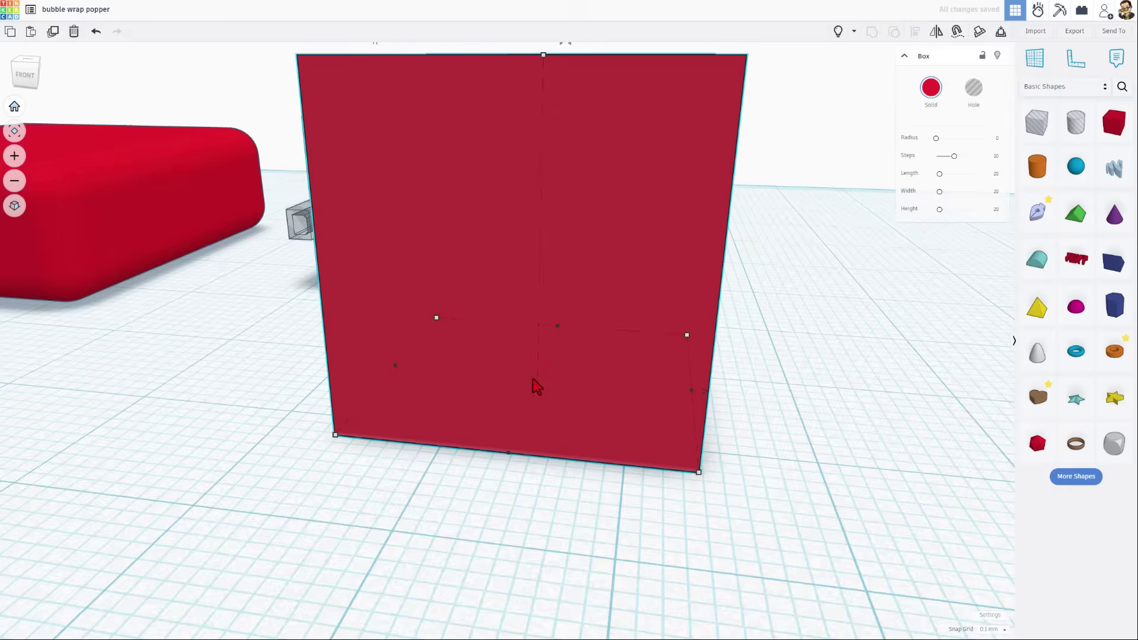
scroll(531, 381, "down", 2)
left_click_drag(459, 99, 504, 278, "shift")
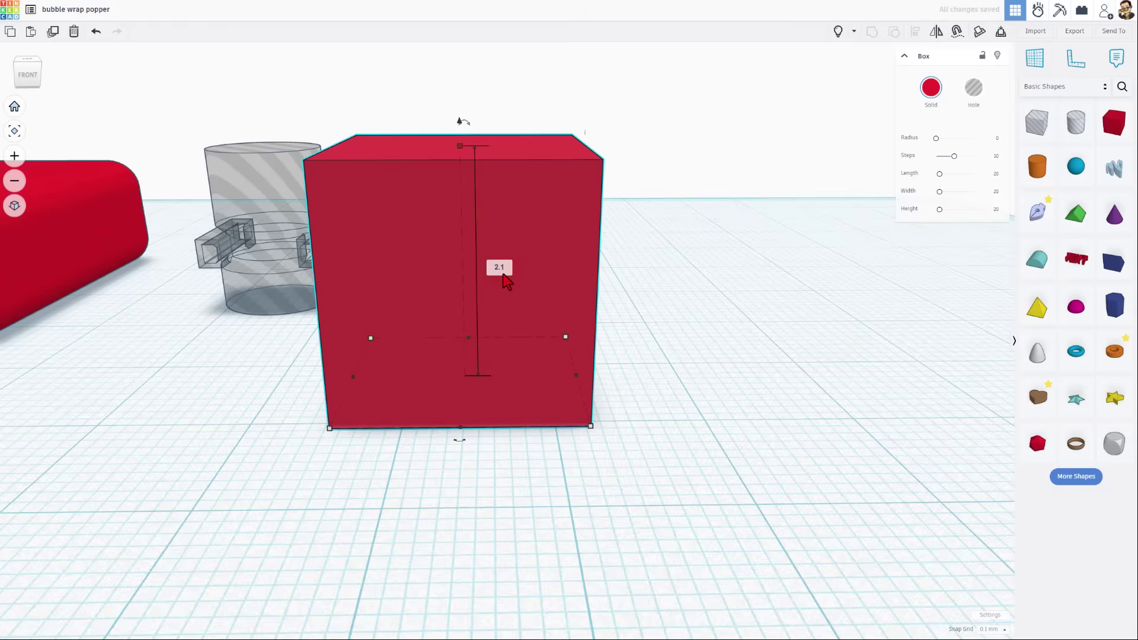
key("Return")
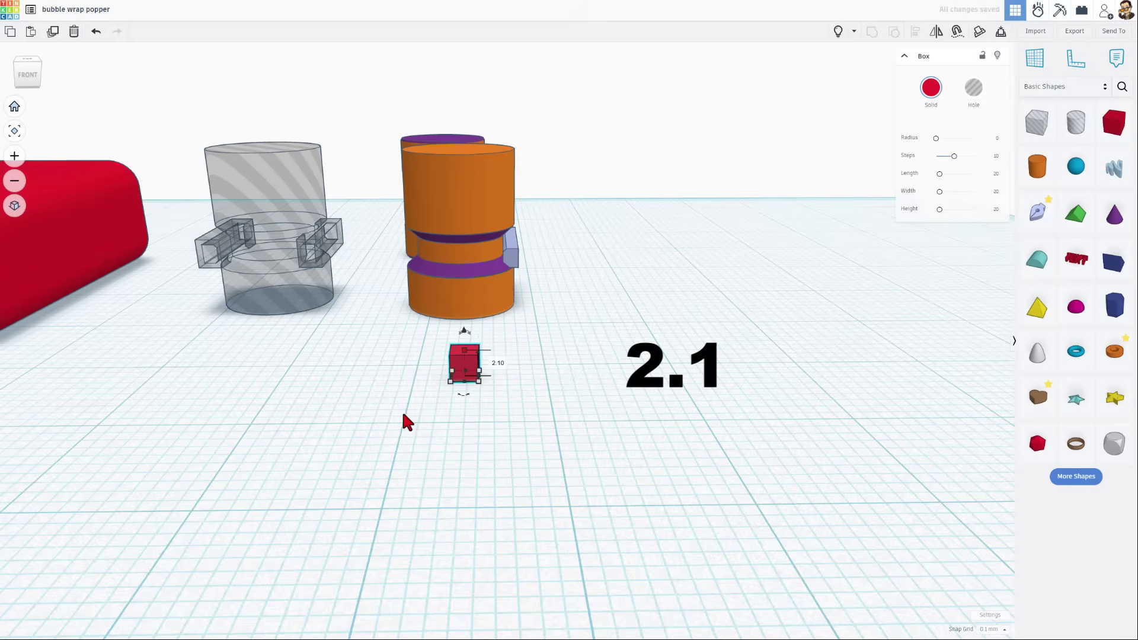
mouse_move(522, 341)
right_mouse_down()
mouse_move(386, 393)
mouse_move(546, 353)
right_mouse_up()
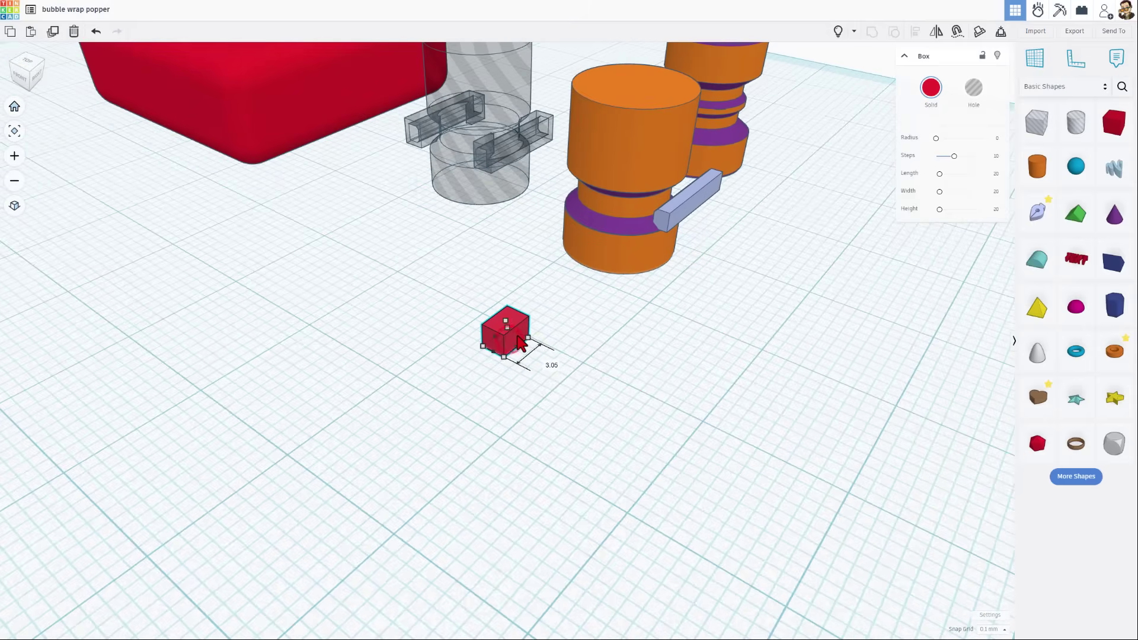
left_click_drag(512, 347, 563, 352)
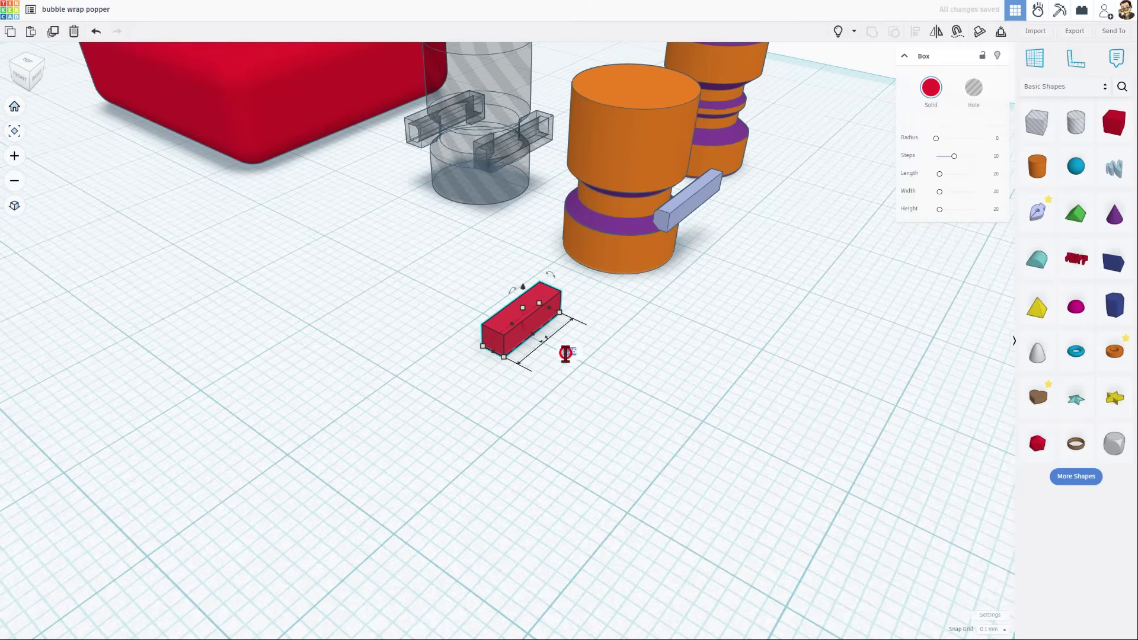
type("10")
key("Return")
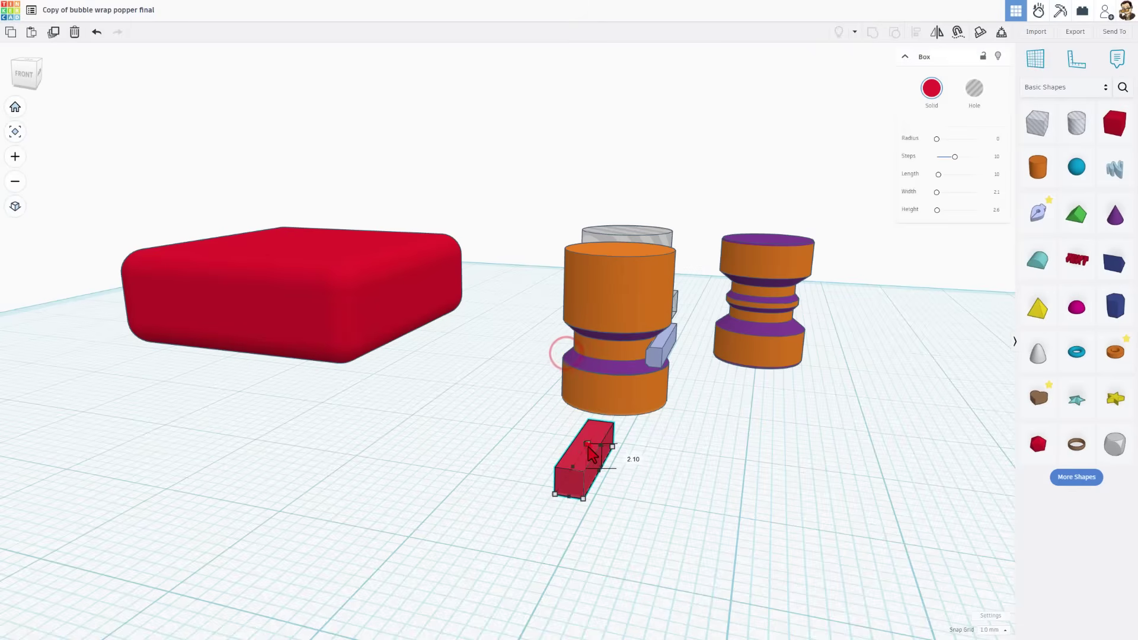
left_click(628, 457)
type("2.6")
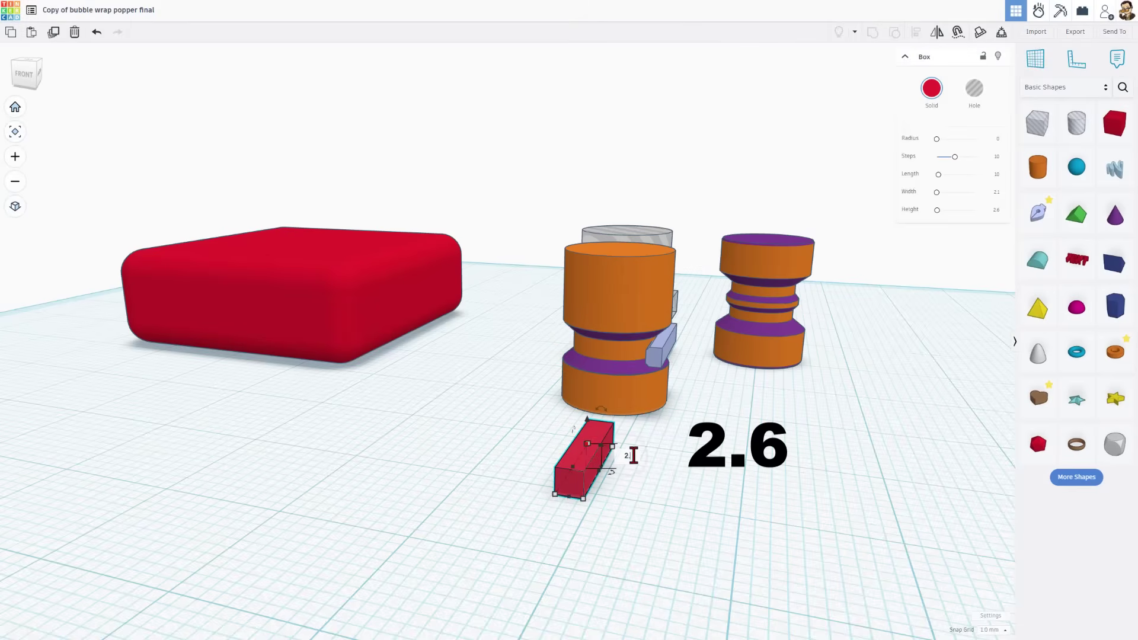
key("Return")
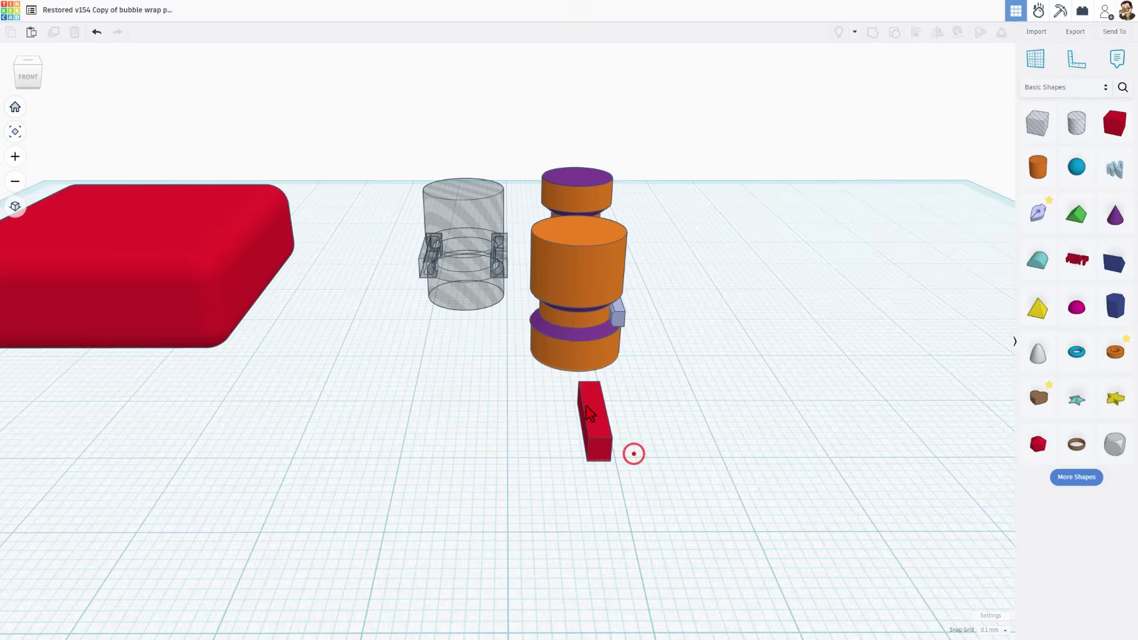
Align the light-blue bar to the centre of the red box on both axes.
left_click(635, 454)
left_click(615, 325, "shift")
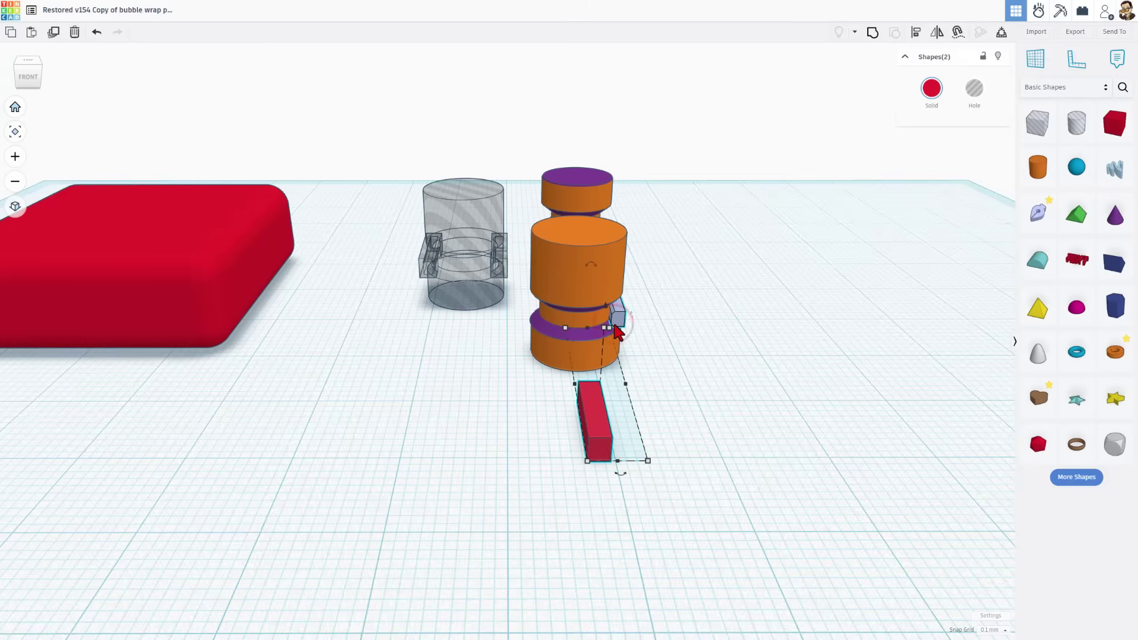
key("l")
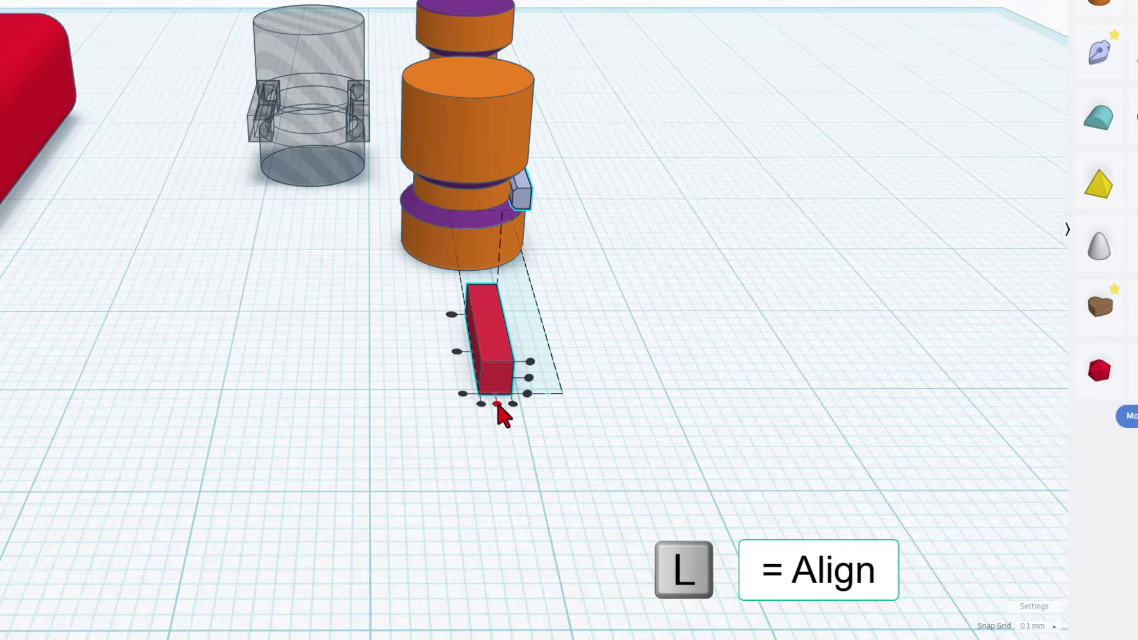
left_click(497, 403)
left_click(456, 352)
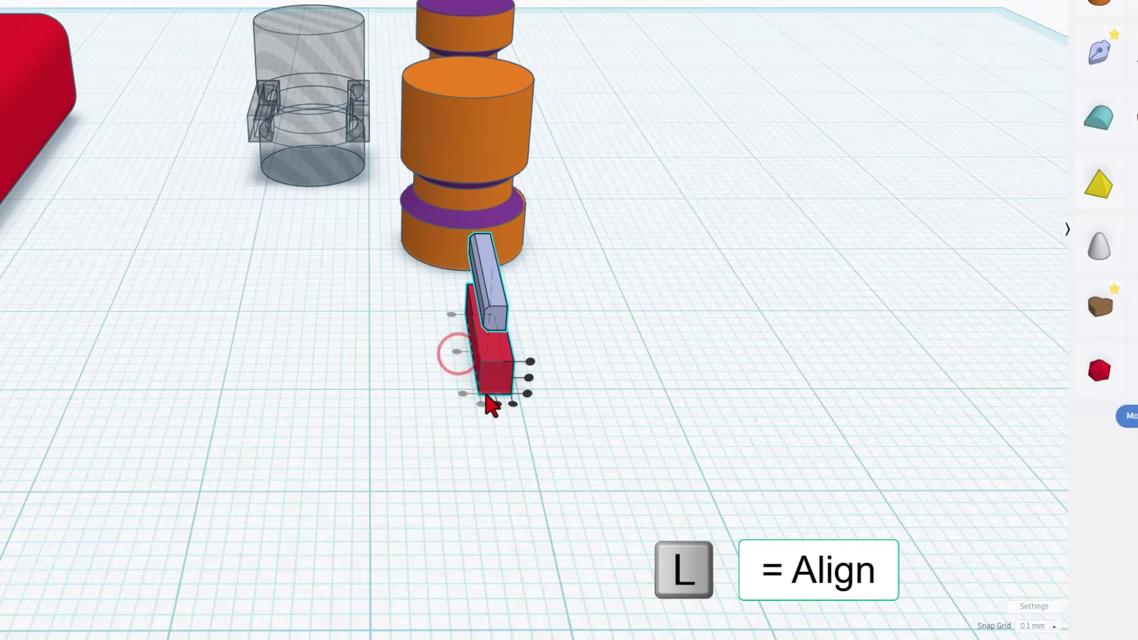
left_click(569, 391)
left_click(495, 383)
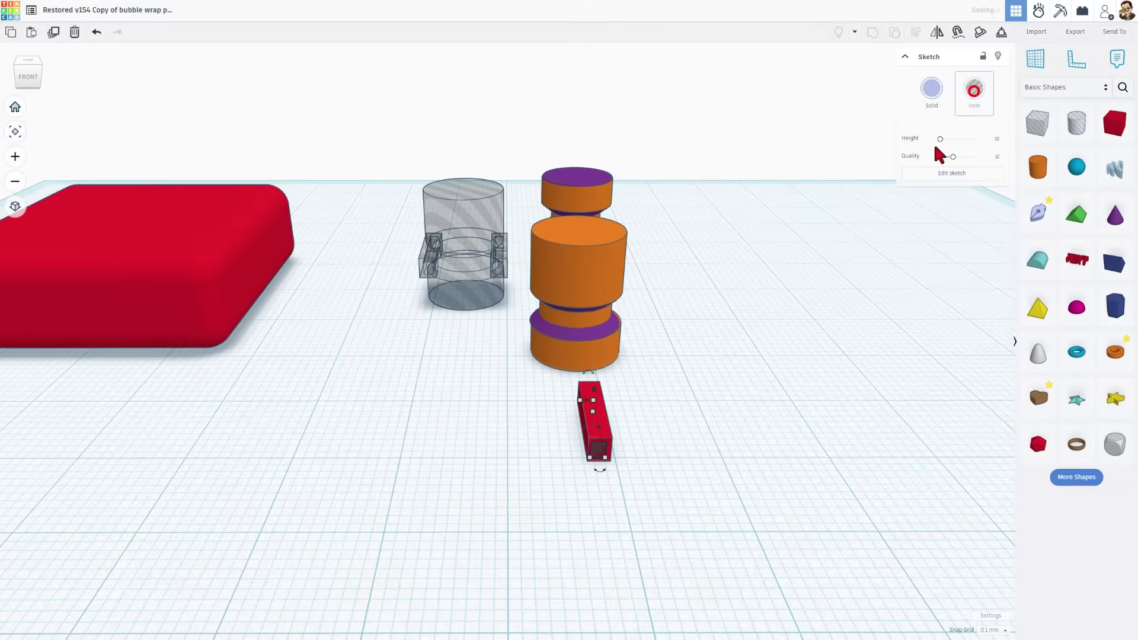
Make the inner bar a hole and group it with the red box to hollow it.
key("ctrl+g")
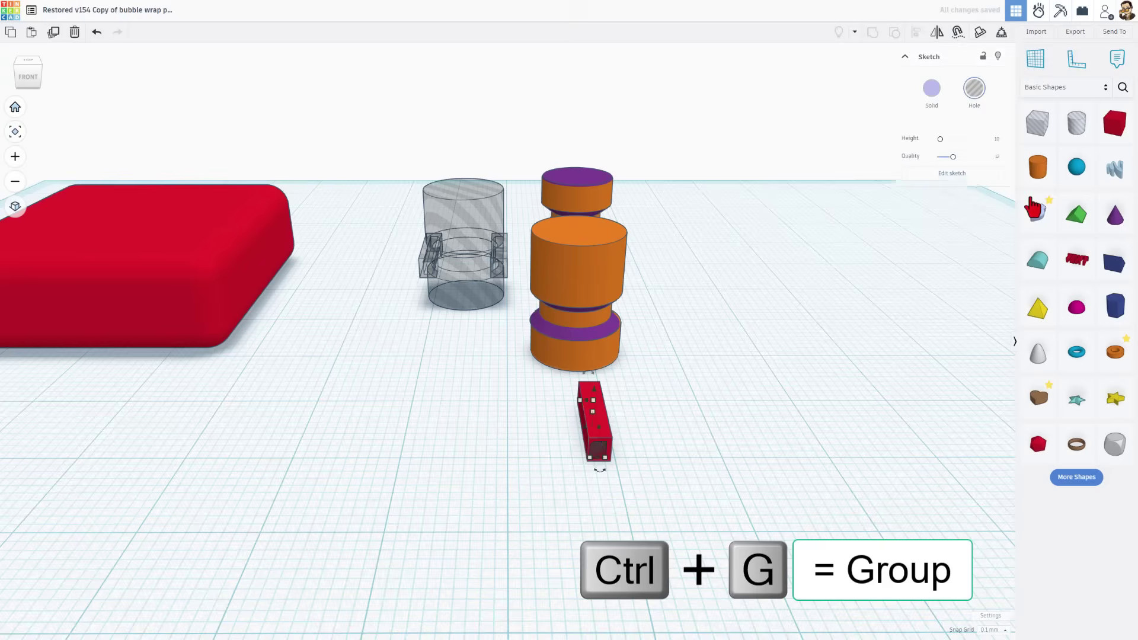
key("h")
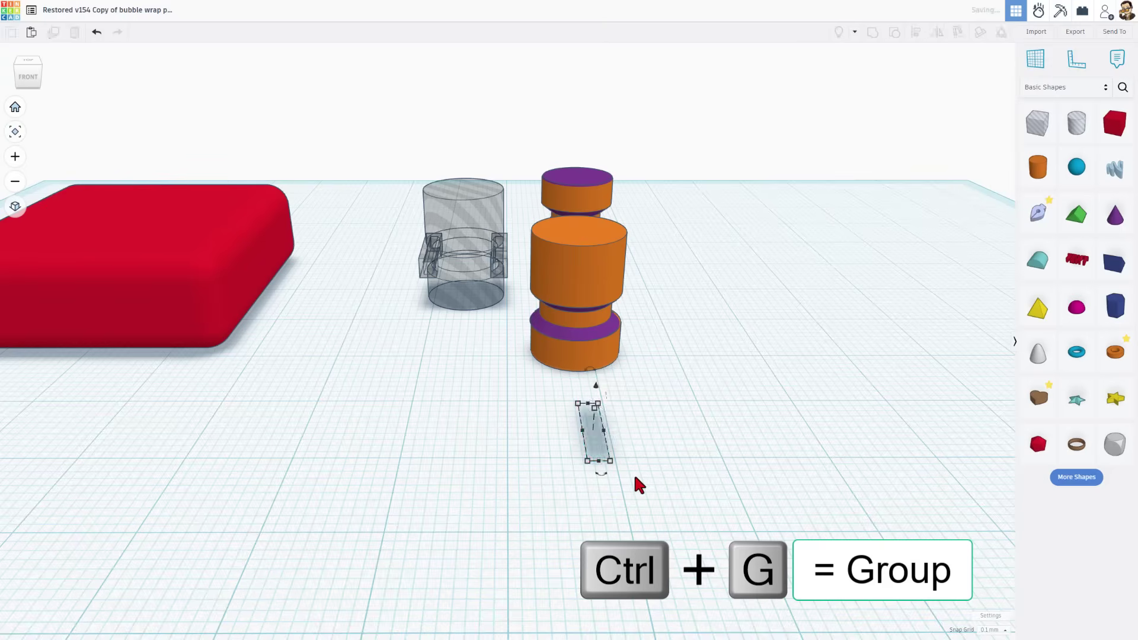
key("ctrl+g")
mouse_move(602, 472)
right_mouse_down()
mouse_move(569, 455)
mouse_move(616, 430)
right_mouse_up()
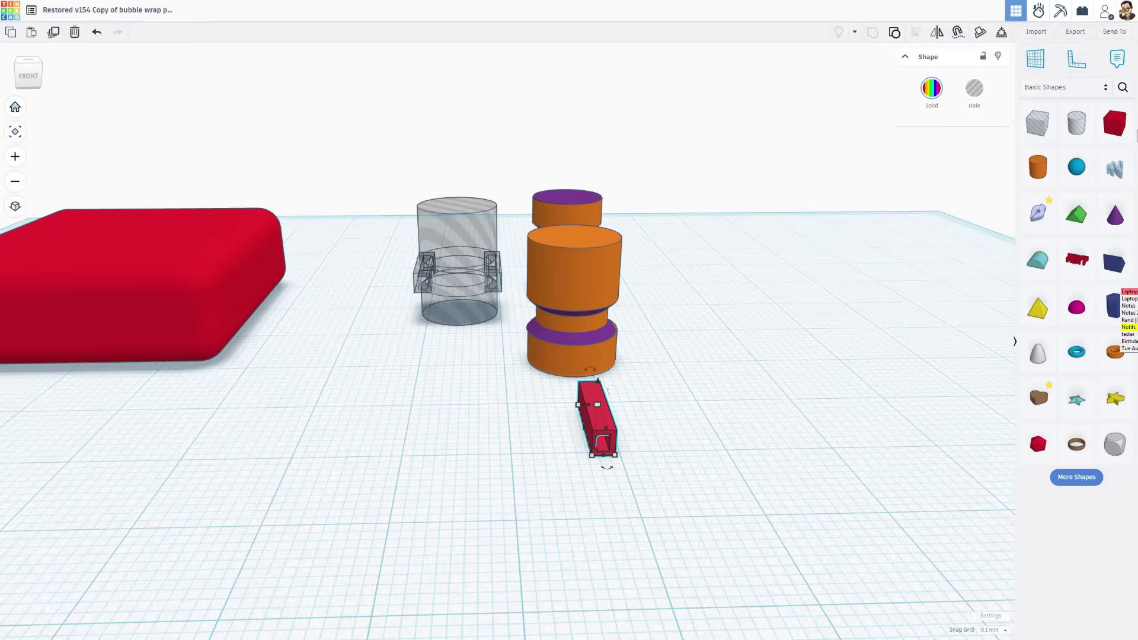
left_click(1114, 122)
Place a red box and shrink it uniformly to a 7.2 mm cube.
left_click(720, 362)
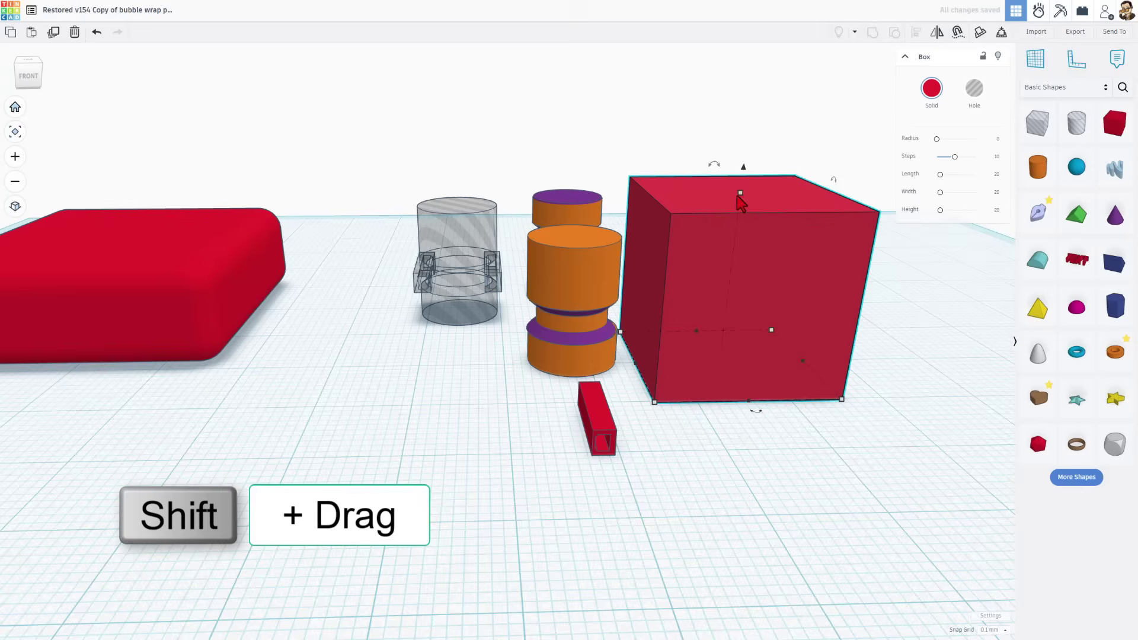
left_click_drag(740, 194, 756, 321, "shift")
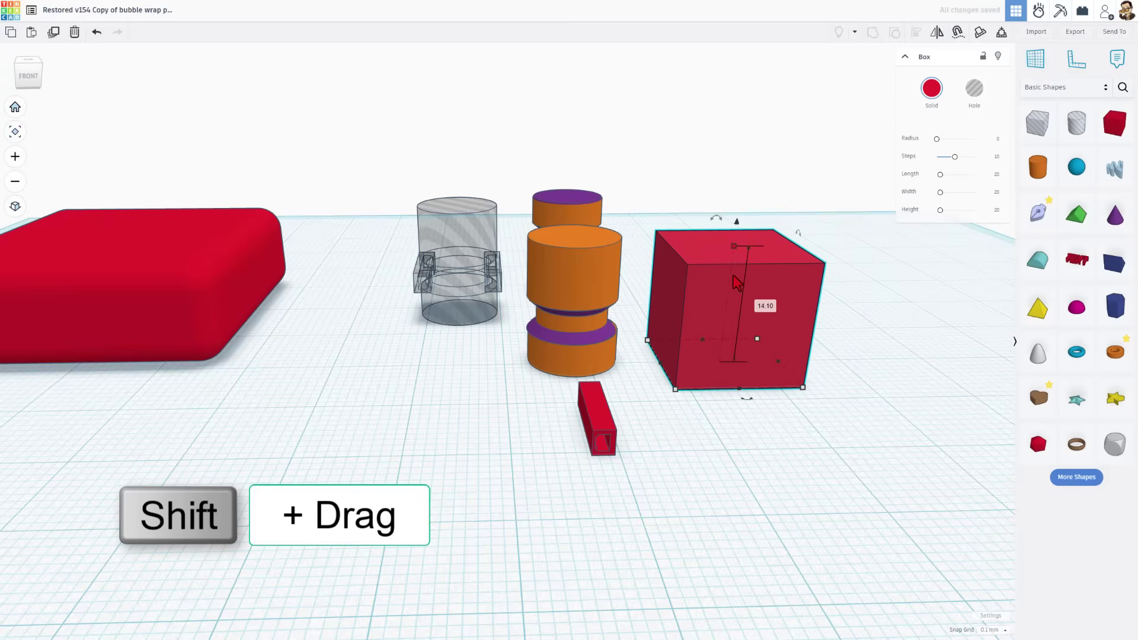
left_click(764, 306)
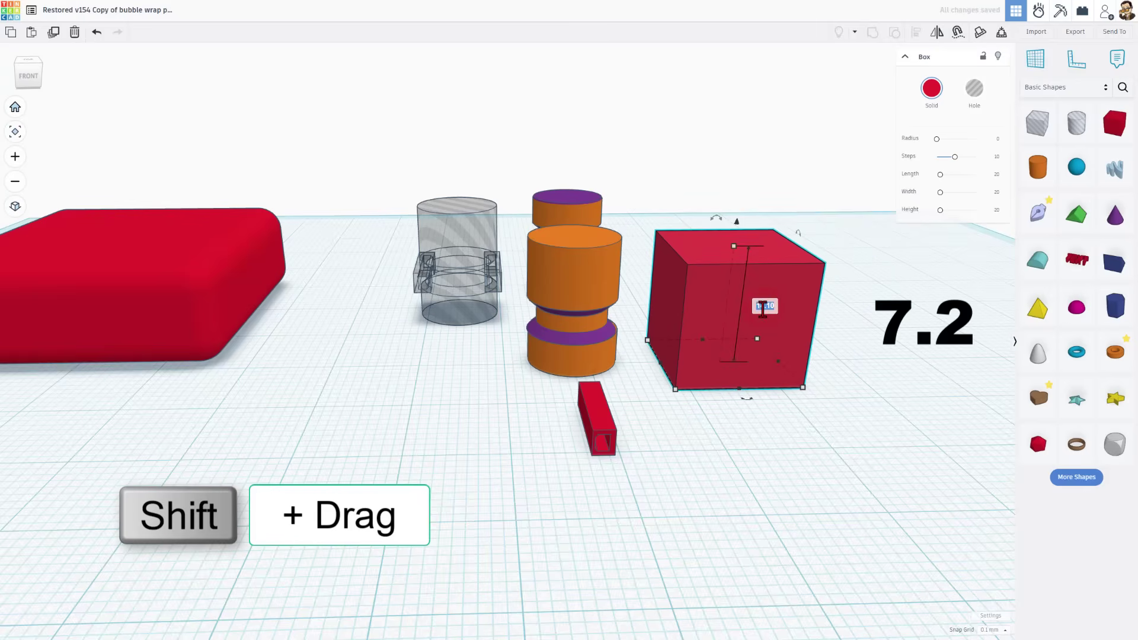
type("7.2")
key("Return")
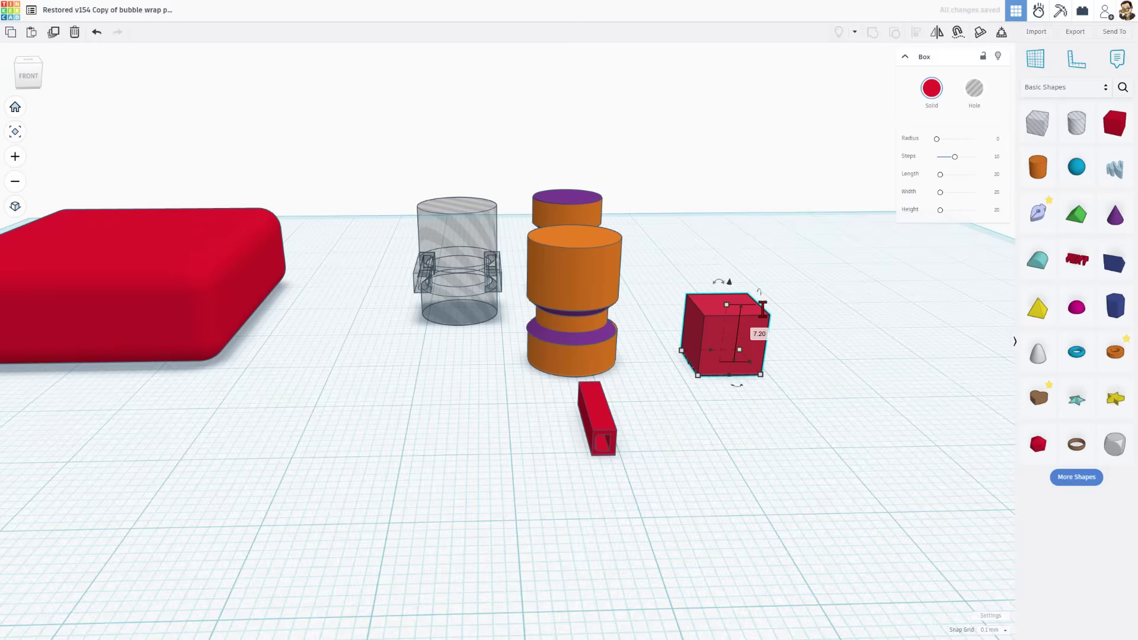
right_click_drag(763, 306, 752, 241)
left_click_drag(752, 239, 604, 347)
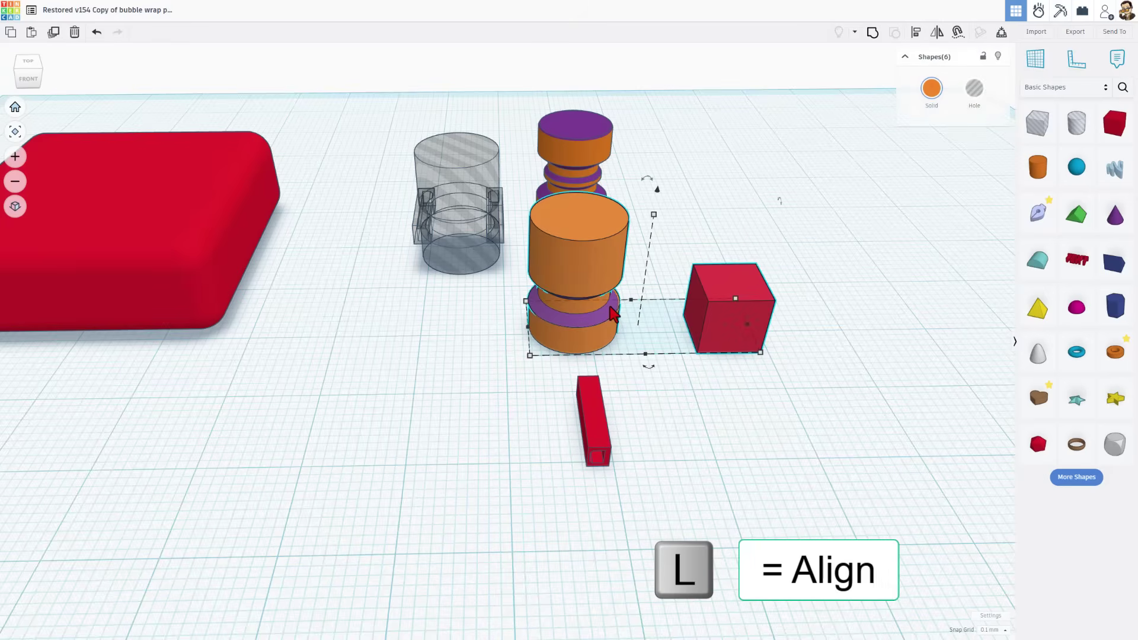
Centre the red cube within the orange plunger stack on both horizontal axes.
key("l")
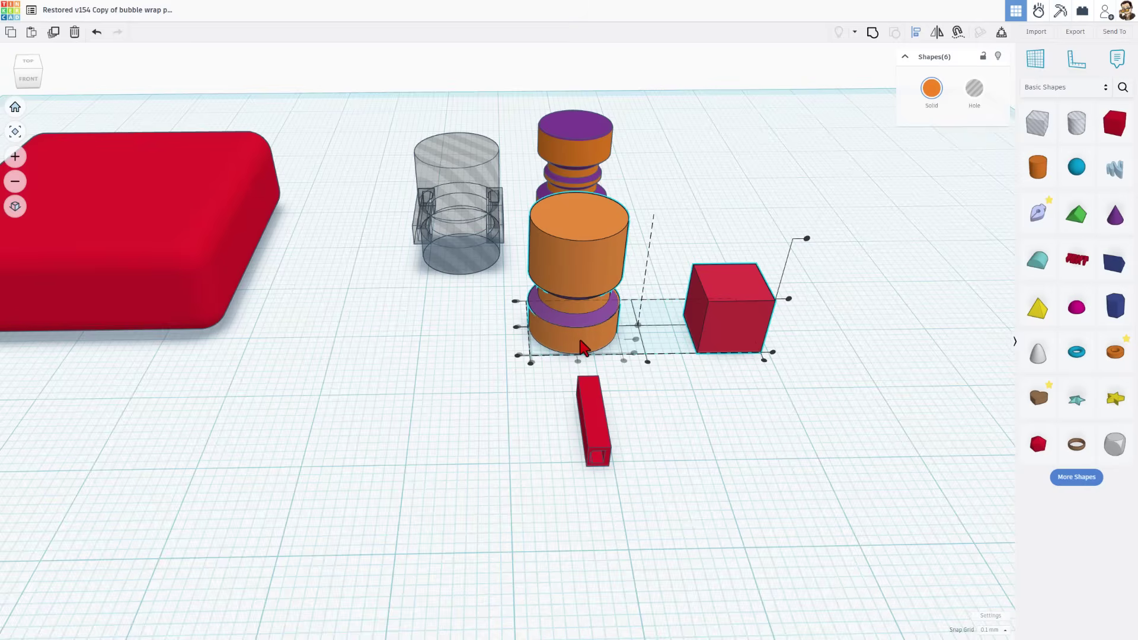
left_click(579, 360)
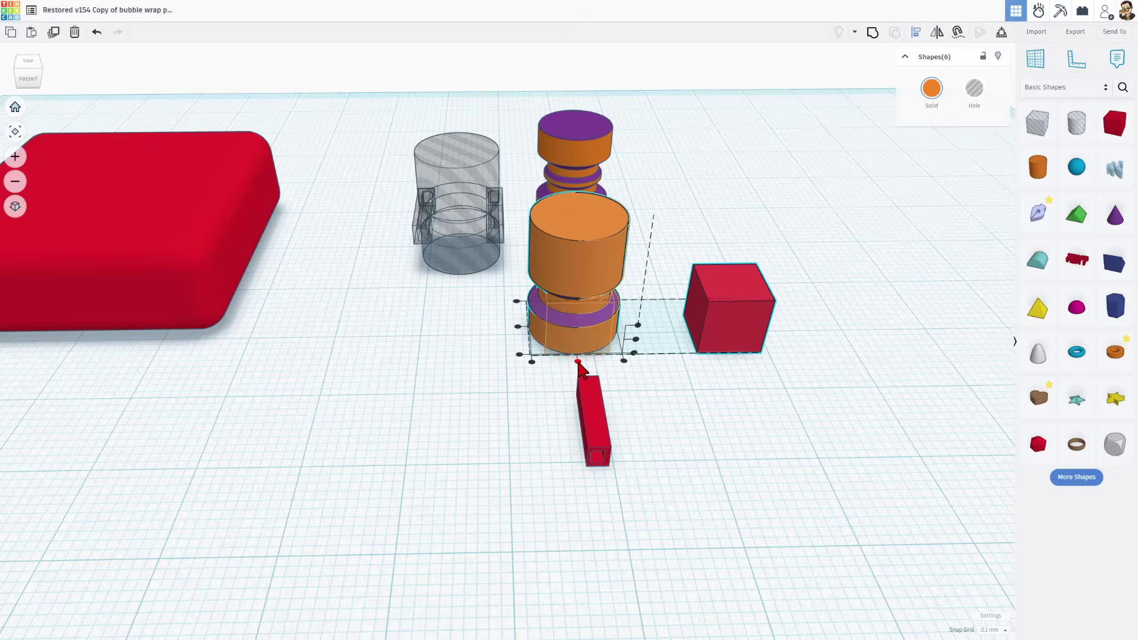
left_click(518, 326)
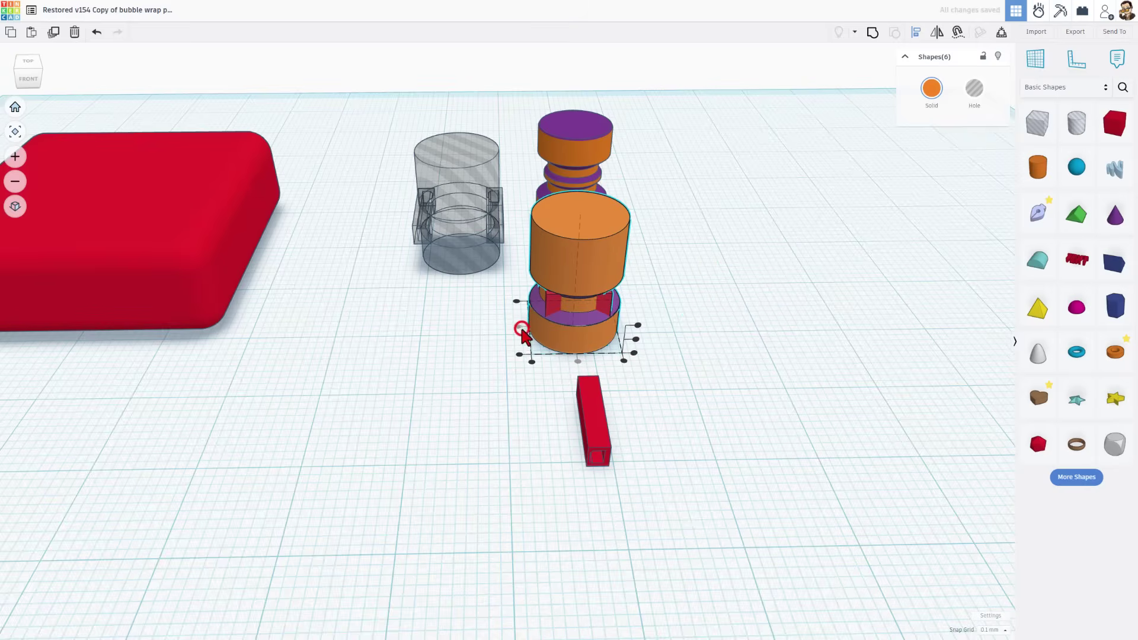
left_click(715, 310)
mouse_move(715, 311)
right_mouse_down()
mouse_move(514, 407)
mouse_move(520, 455)
right_mouse_up()
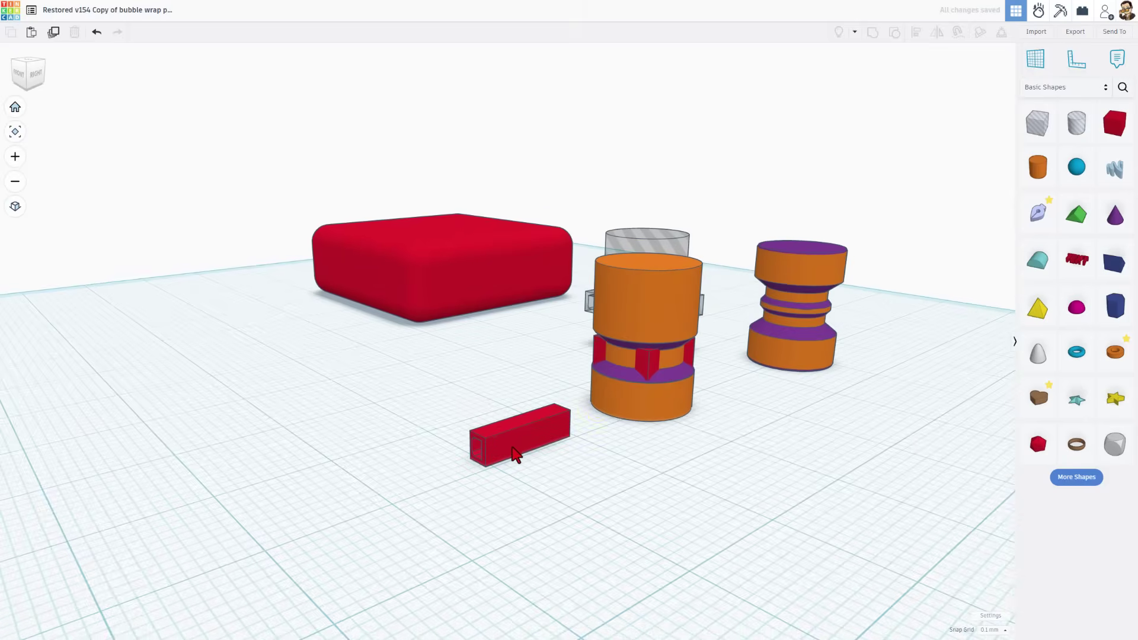
Set a workplane on the cylinder face and drop the hollow red bar onto it.
key("w")
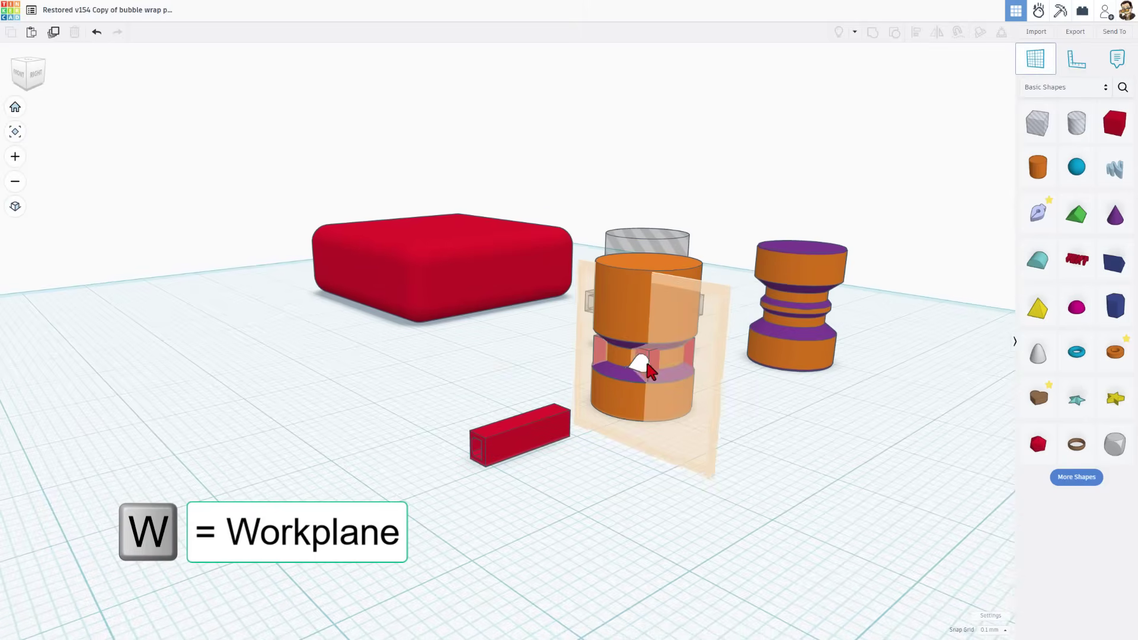
left_click(651, 364)
left_click(525, 455)
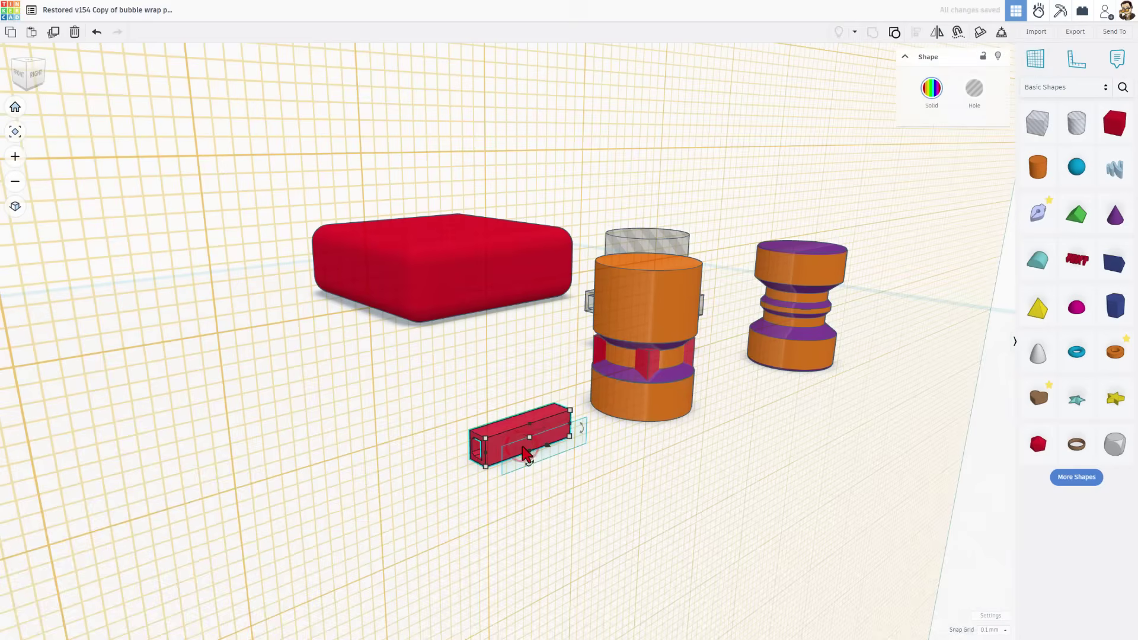
key("d")
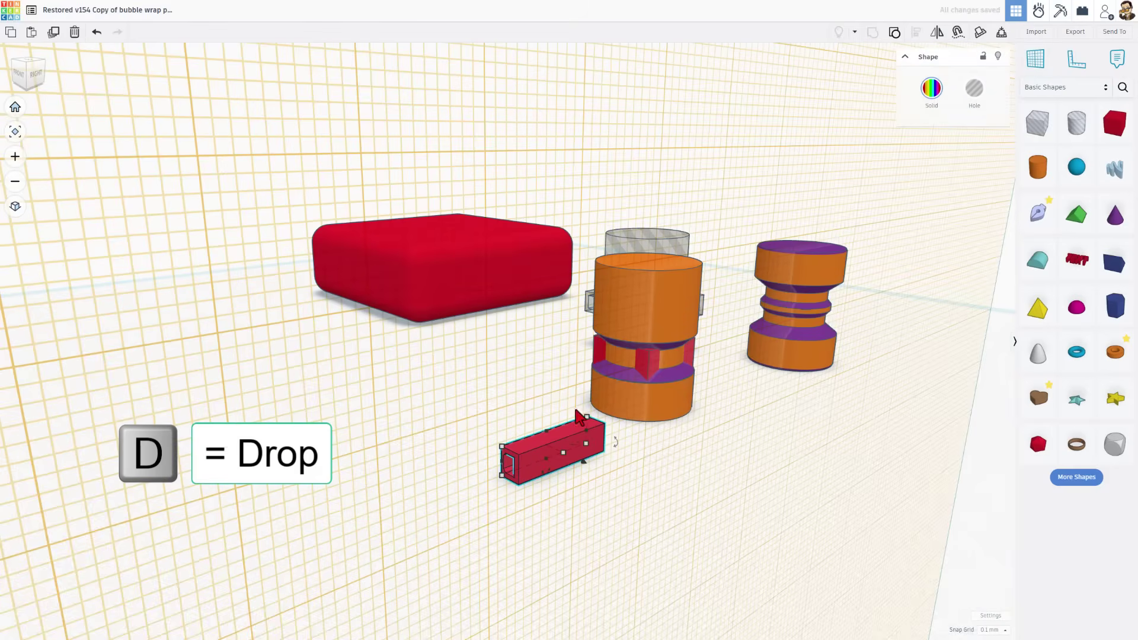
Align the bar to the cylinder's middle and move it onto the right side.
left_click(623, 363, "shift")
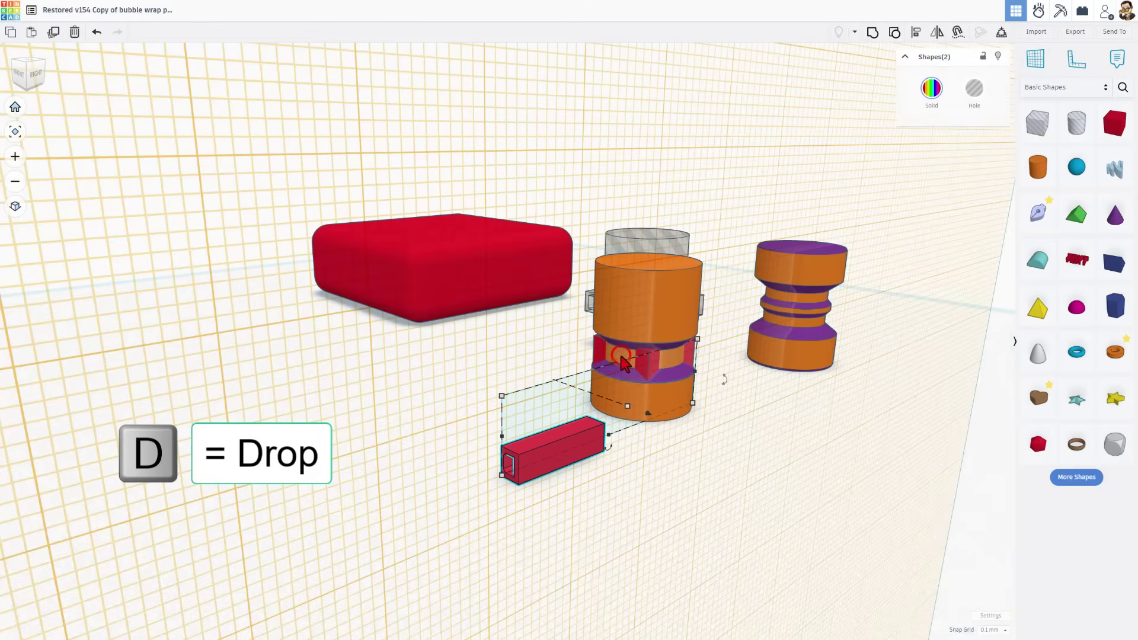
mouse_move(623, 364)
right_mouse_down()
mouse_move(648, 397)
mouse_move(662, 372)
right_mouse_up()
key("l")
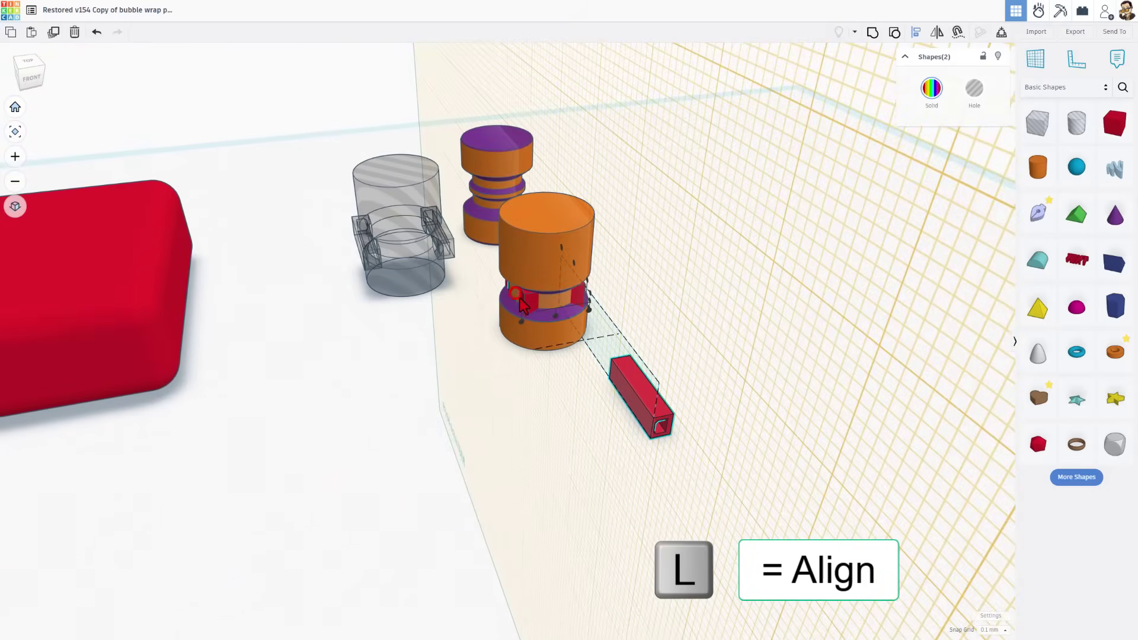
right_click_drag(587, 313, 42, 92)
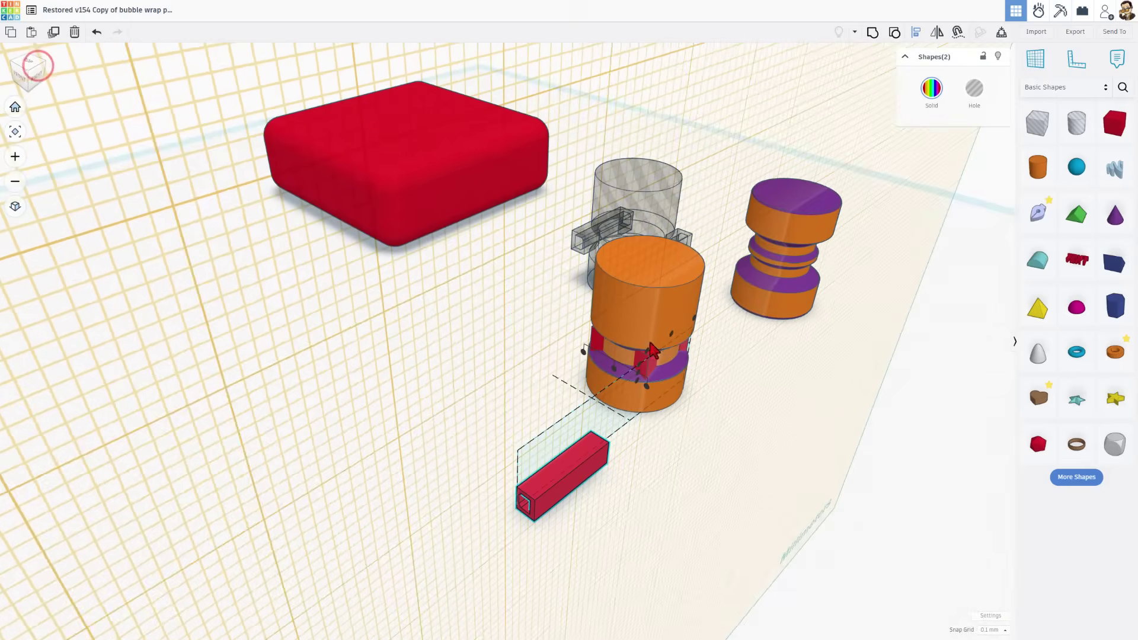
left_click(669, 329)
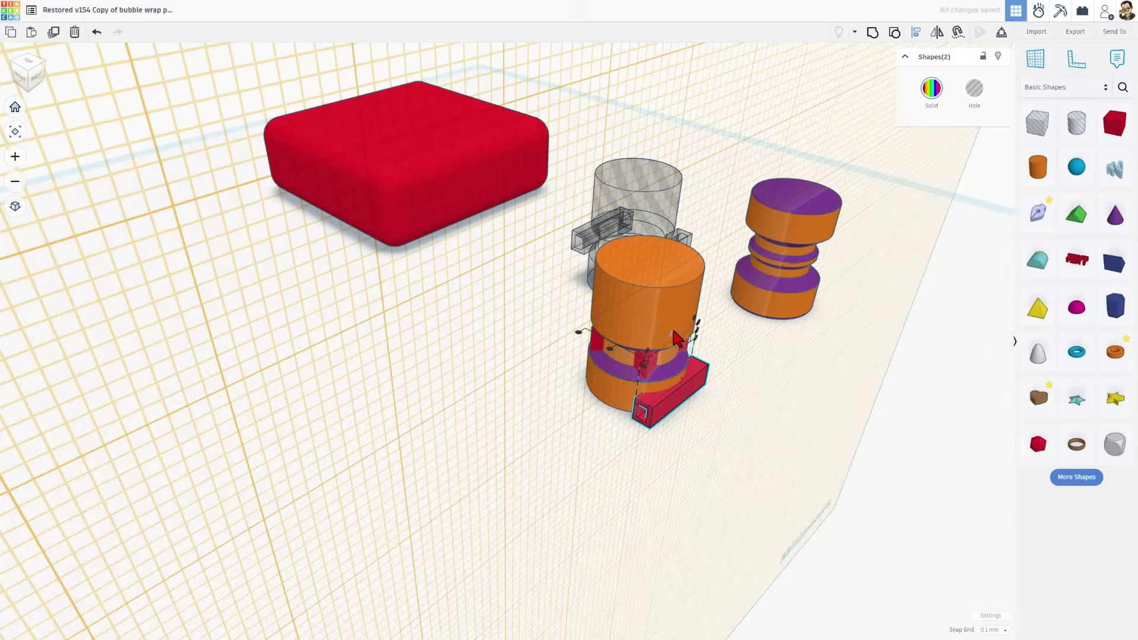
left_click_drag(695, 338, 681, 407)
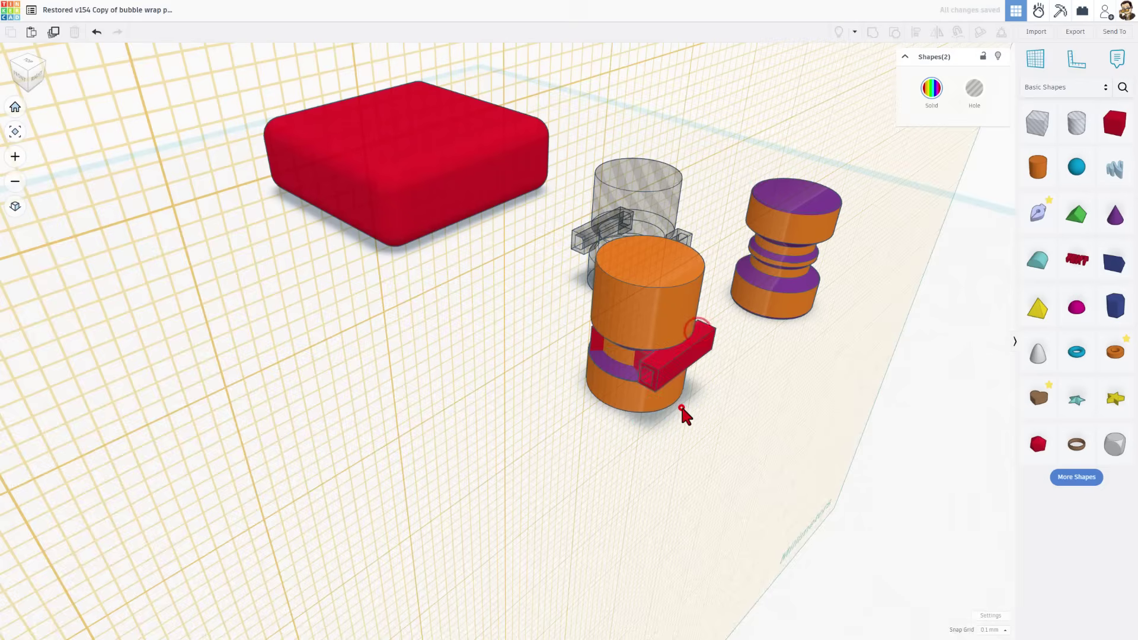
mouse_move(681, 407)
right_mouse_down()
mouse_move(773, 390)
mouse_move(661, 393)
mouse_move(724, 374)
mouse_move(688, 369)
mouse_move(724, 381)
mouse_move(484, 391)
mouse_move(653, 457)
mouse_move(521, 358)
right_mouse_up()
Duplicate the hollow bar onto the cylinder's opposite side and mirror it outward.
key("w")
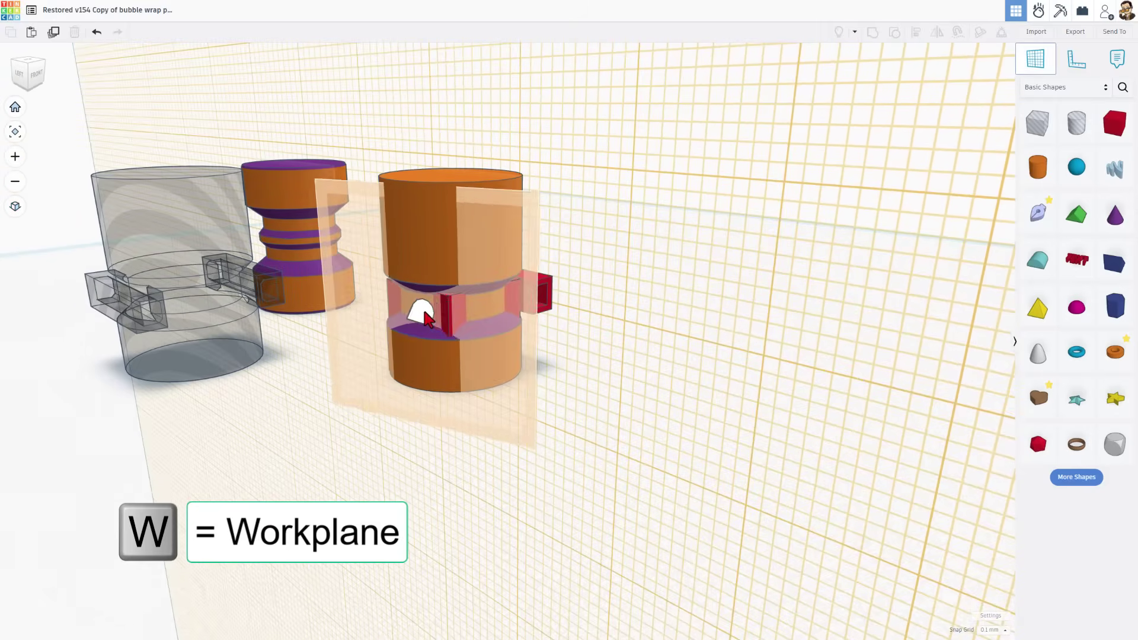
left_click(442, 315)
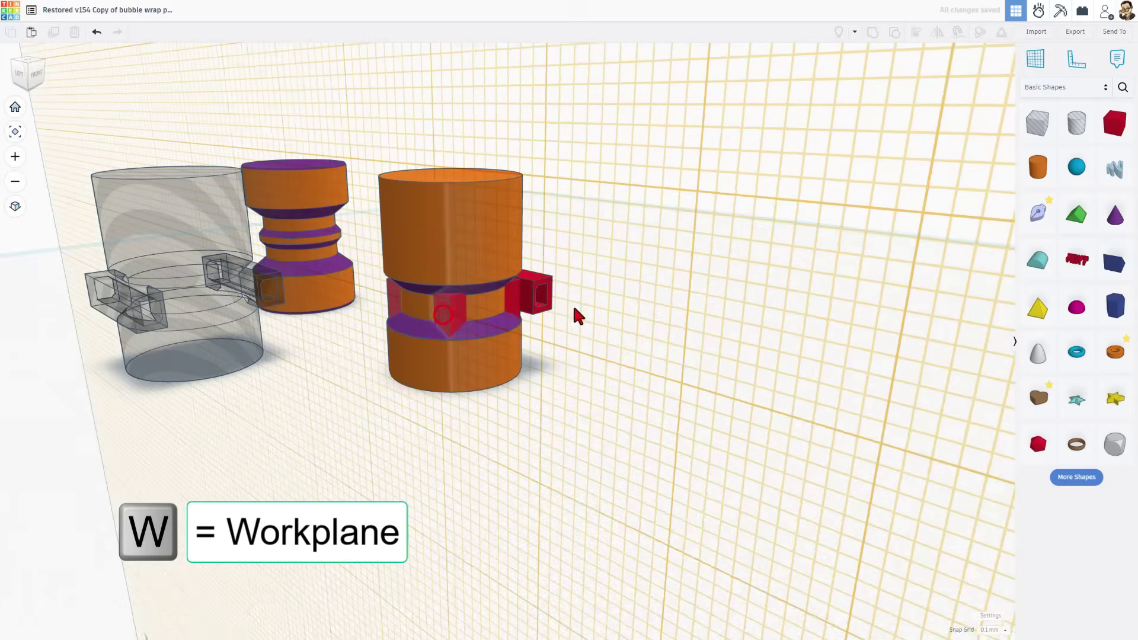
left_click(538, 298)
key("ctrl+d")
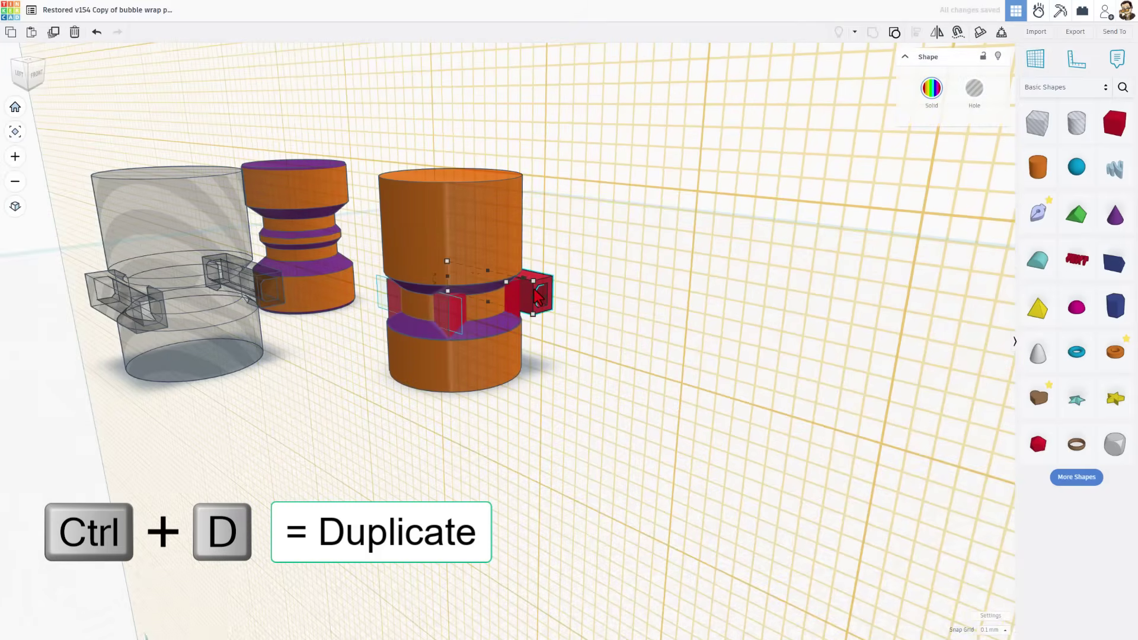
left_click_drag(537, 297, 444, 307)
key("d")
right_click_drag(445, 307, 478, 327)
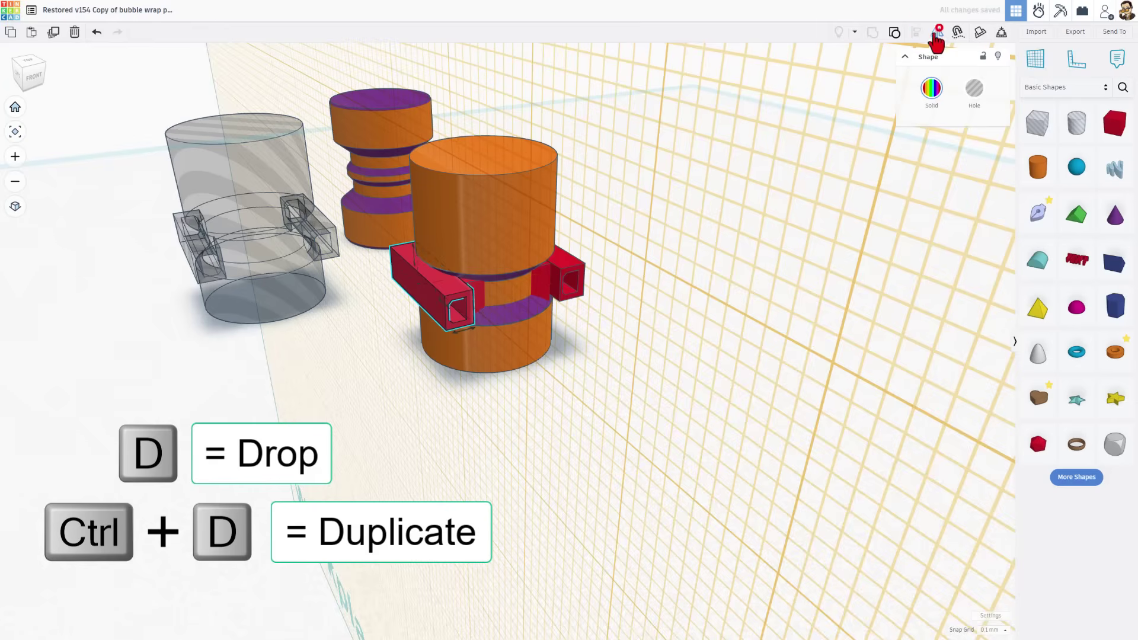
key("m")
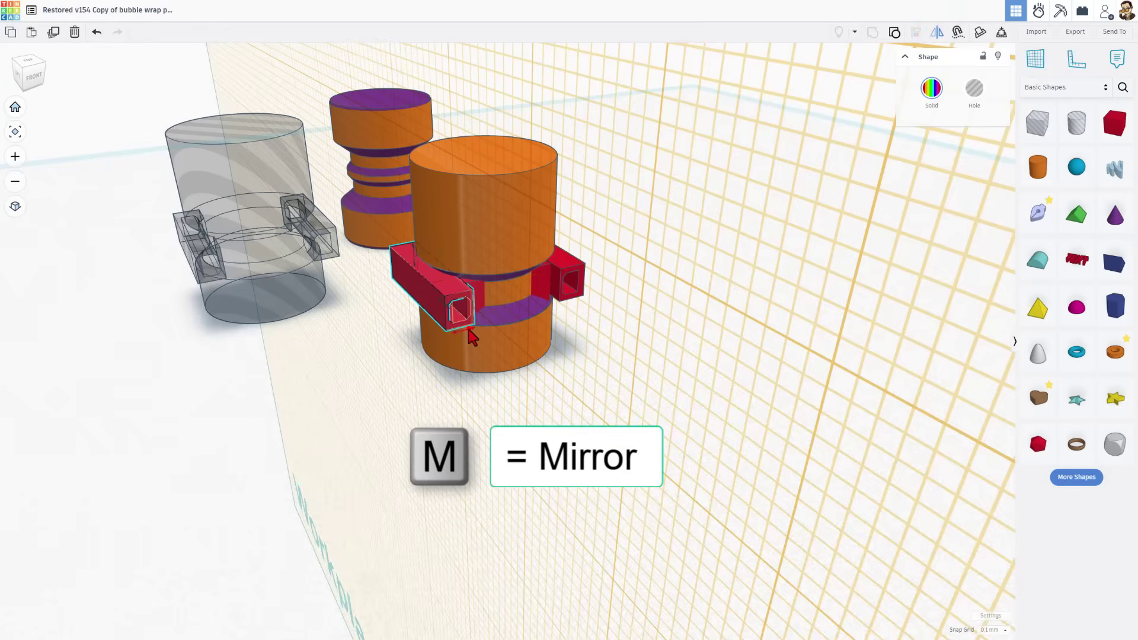
left_click(502, 373)
mouse_move(537, 389)
right_mouse_down()
mouse_move(497, 420)
mouse_move(524, 367)
right_mouse_up()
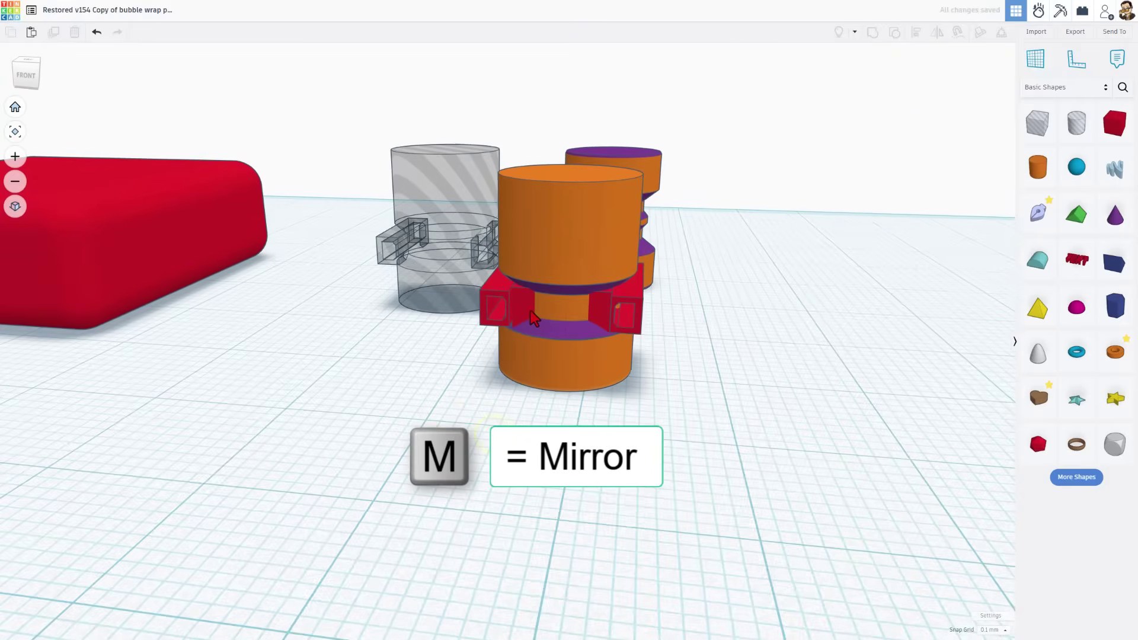
left_click(531, 320)
key("Delete")
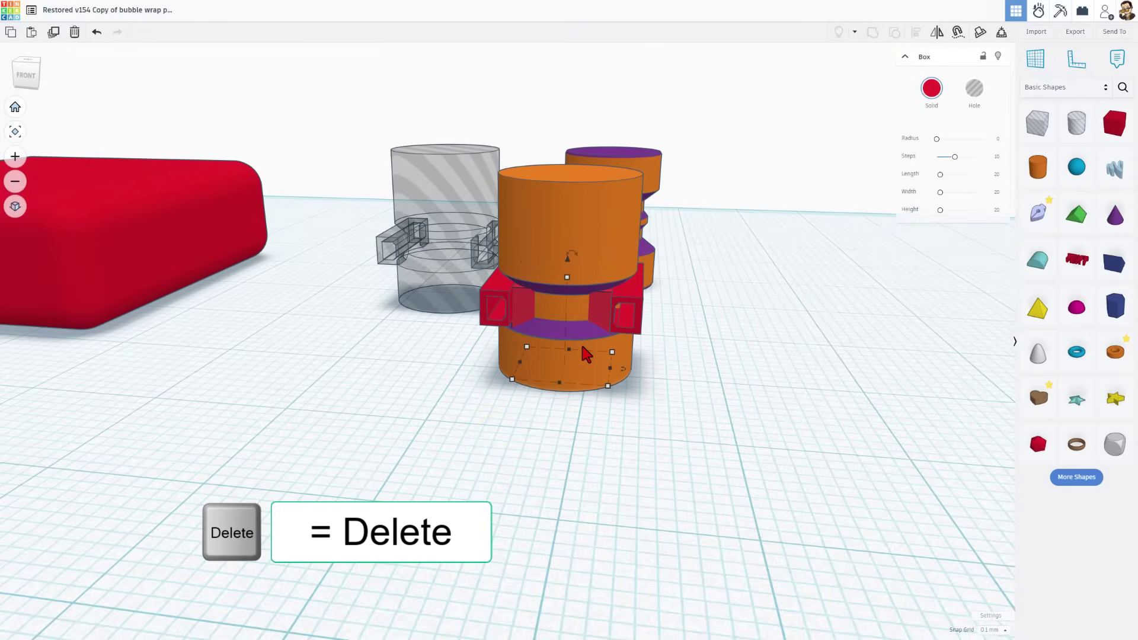
key("Delete")
left_click(497, 307)
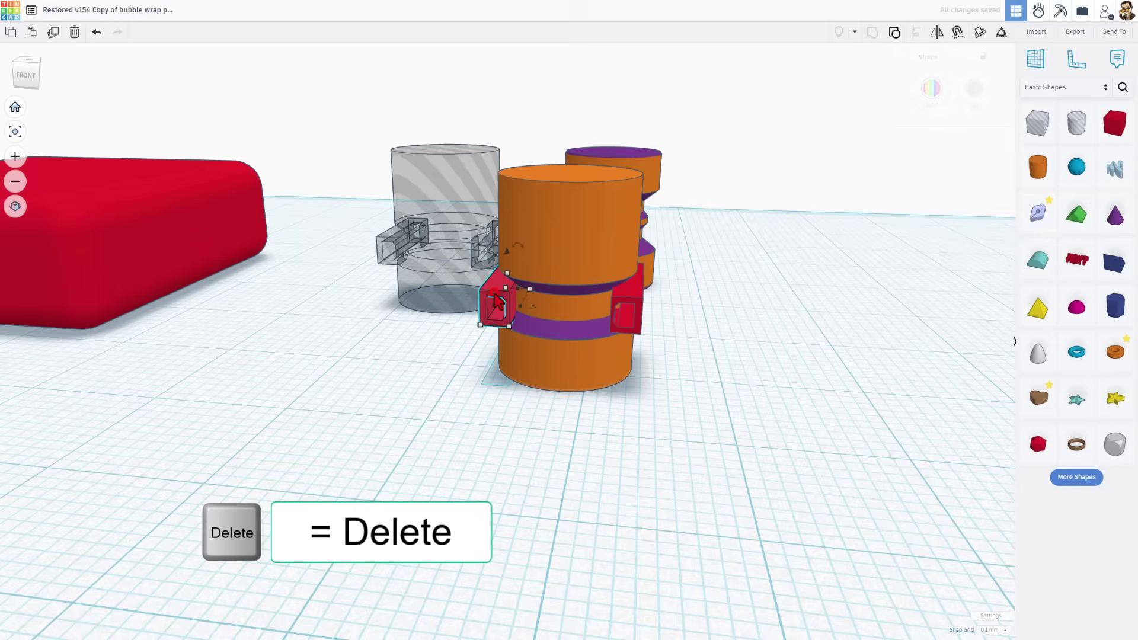
left_click(894, 34)
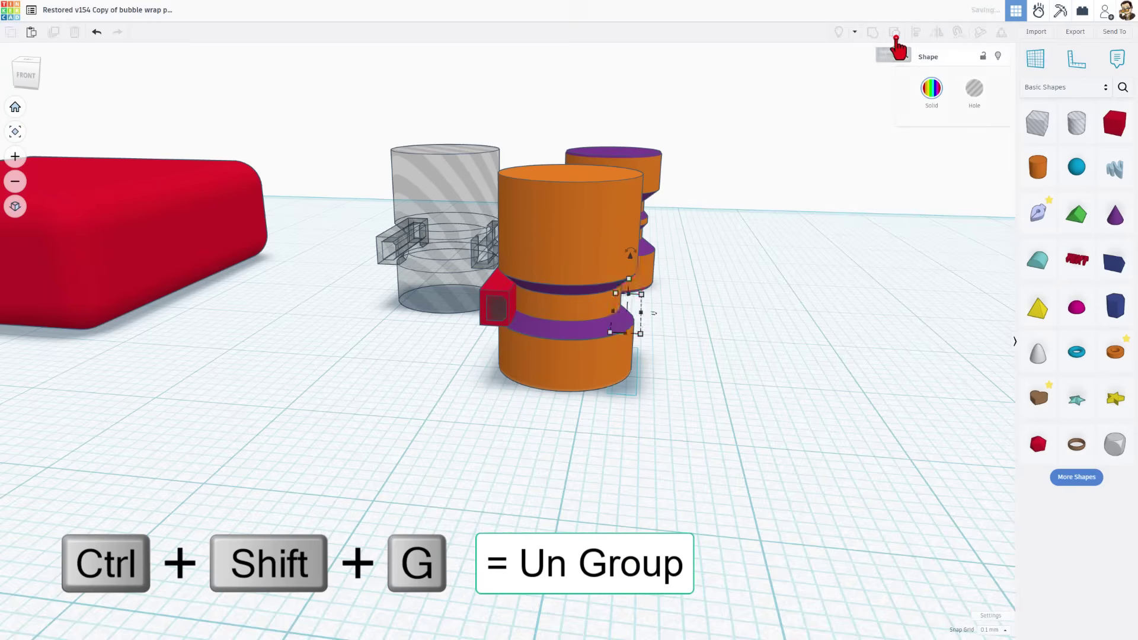
left_click(793, 374)
right_click_drag(800, 337, 421, 166)
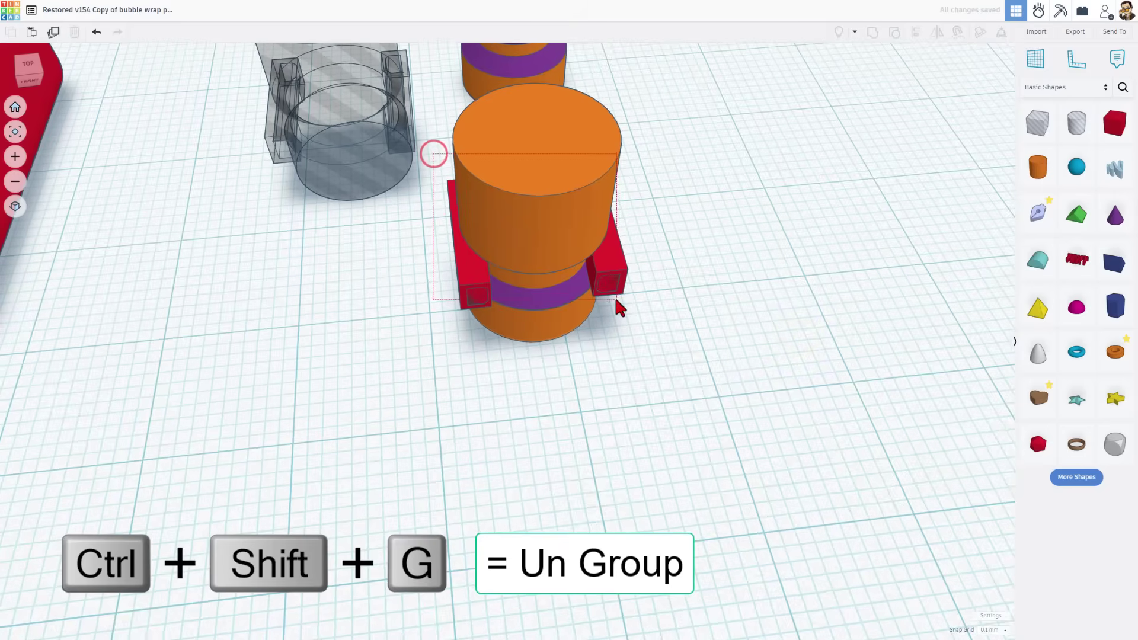
left_click_drag(485, 230, 614, 296)
key("ctrl+g")
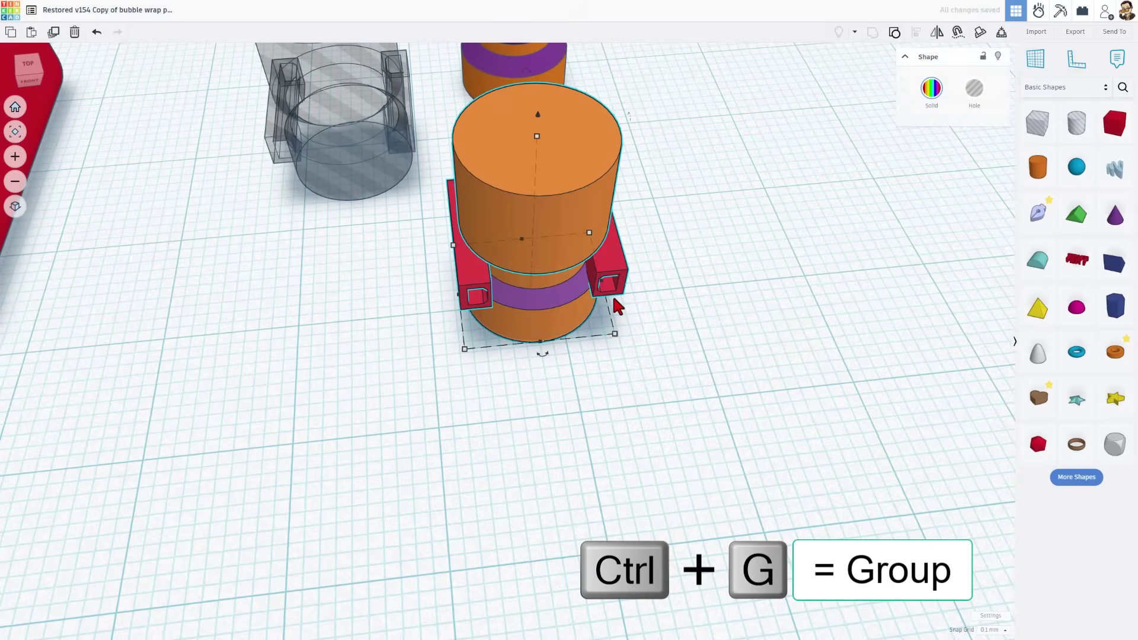
right_click_drag(616, 306, 529, 250)
key("h")
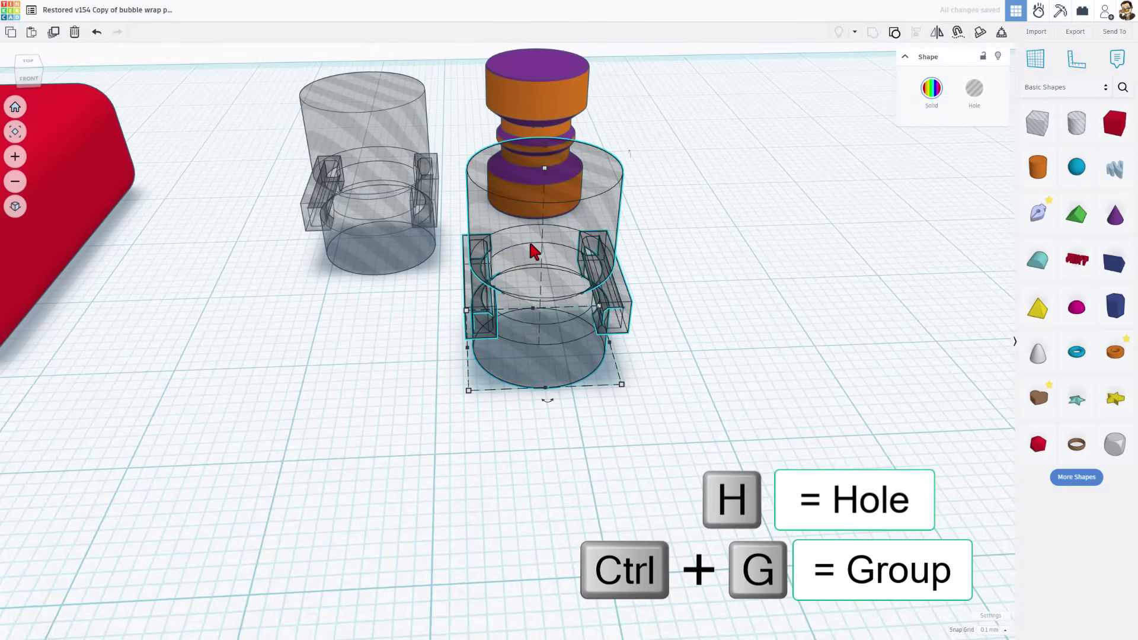
scroll(528, 241, "up", 3)
right_click_drag(528, 292, 477, 322)
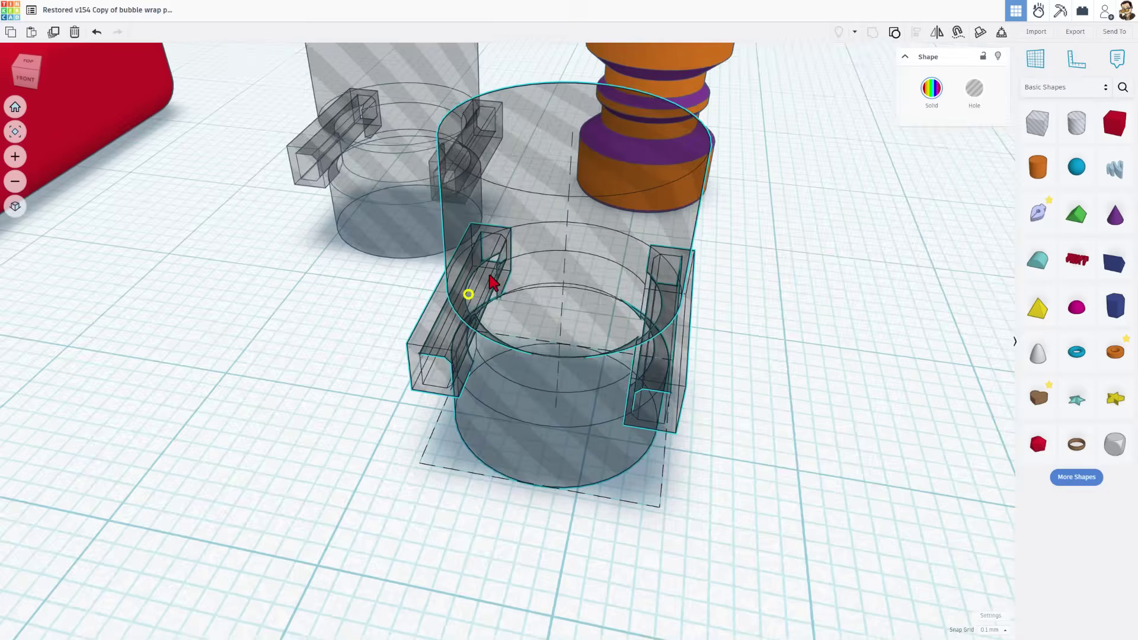
right_click_drag(459, 313, 499, 268)
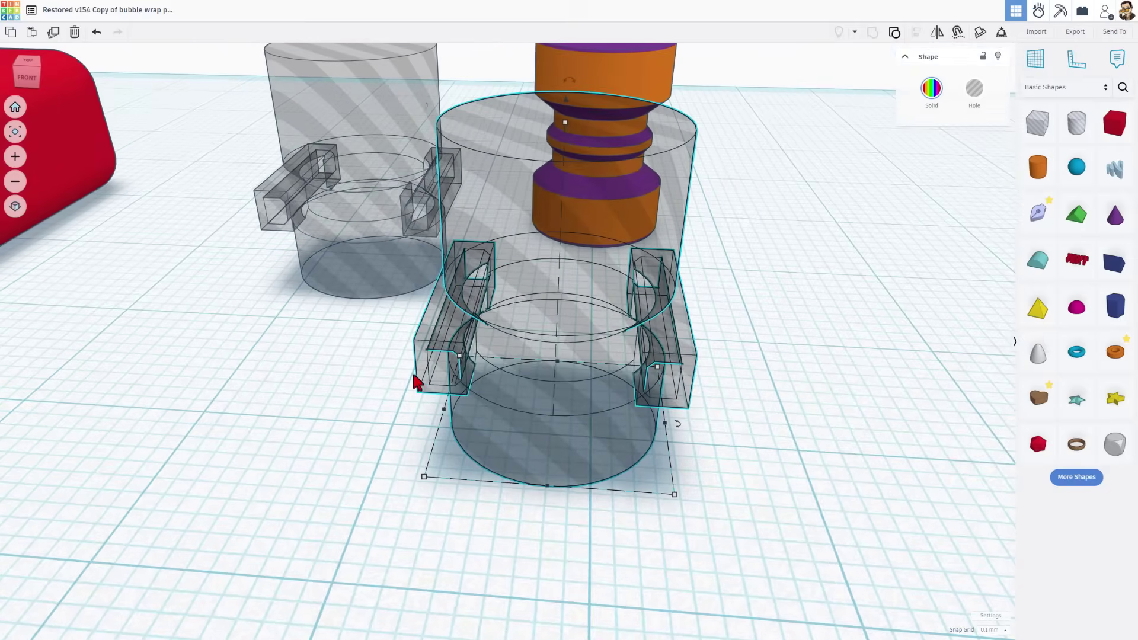
mouse_move(414, 380)
right_mouse_down()
mouse_move(454, 327)
mouse_move(444, 362)
right_mouse_up()
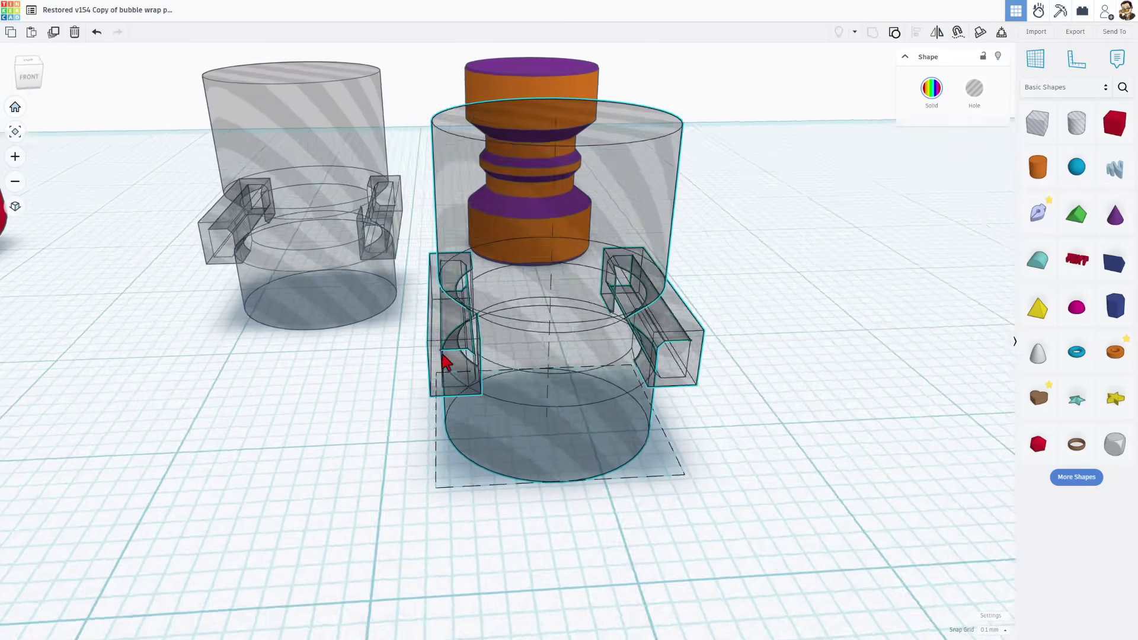
scroll(445, 361, "down", 2)
scroll(471, 338, "down", 3)
scroll(480, 333, "down", 2)
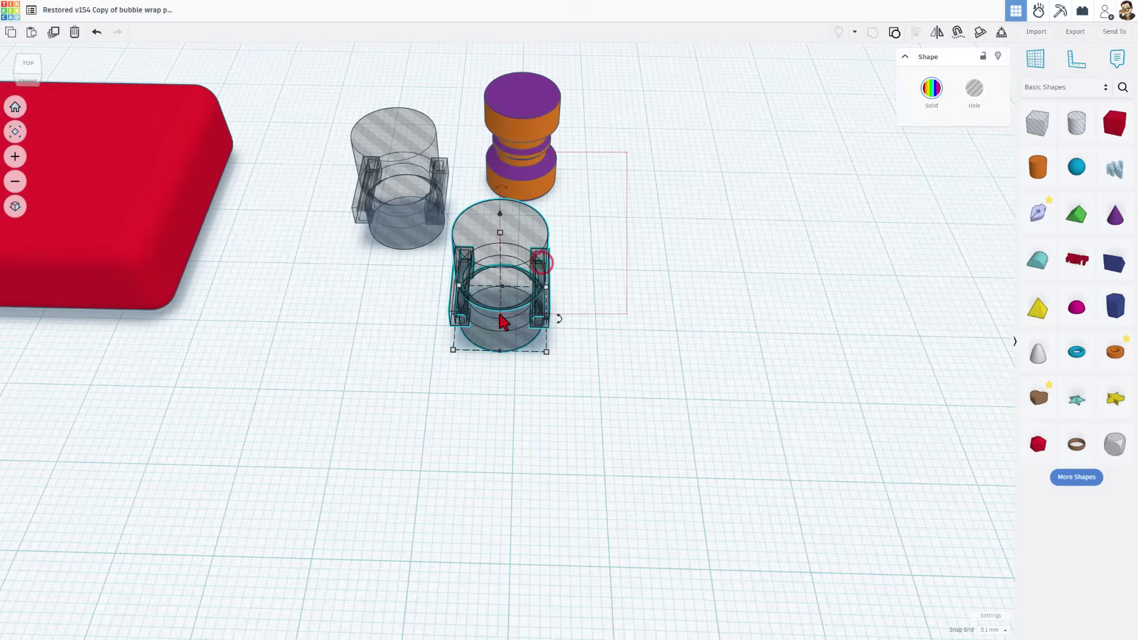
Centre the plunger inside its housing on both axes.
left_click_drag(586, 205, 503, 322)
key("l")
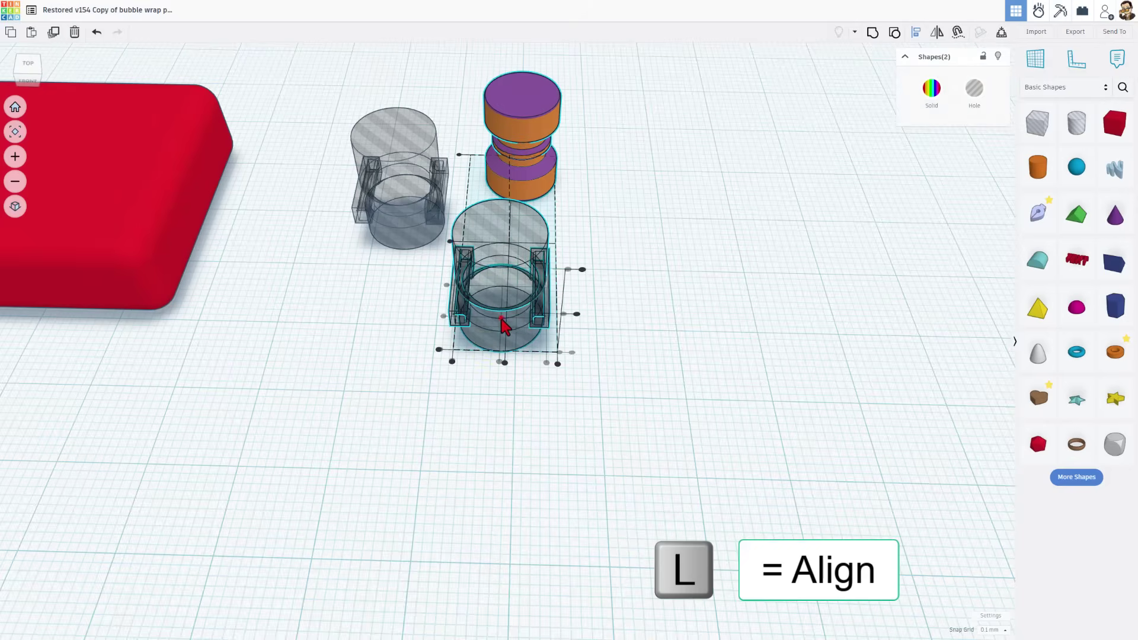
left_click(503, 362)
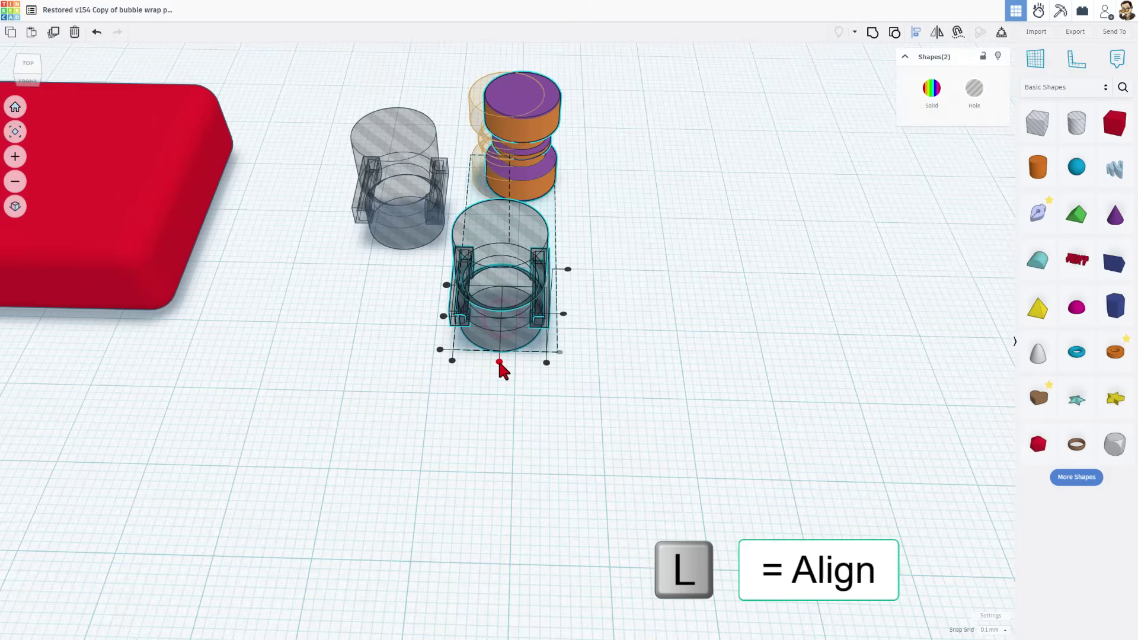
left_click(443, 320)
left_click(469, 386)
right_click_drag(499, 420, 495, 323)
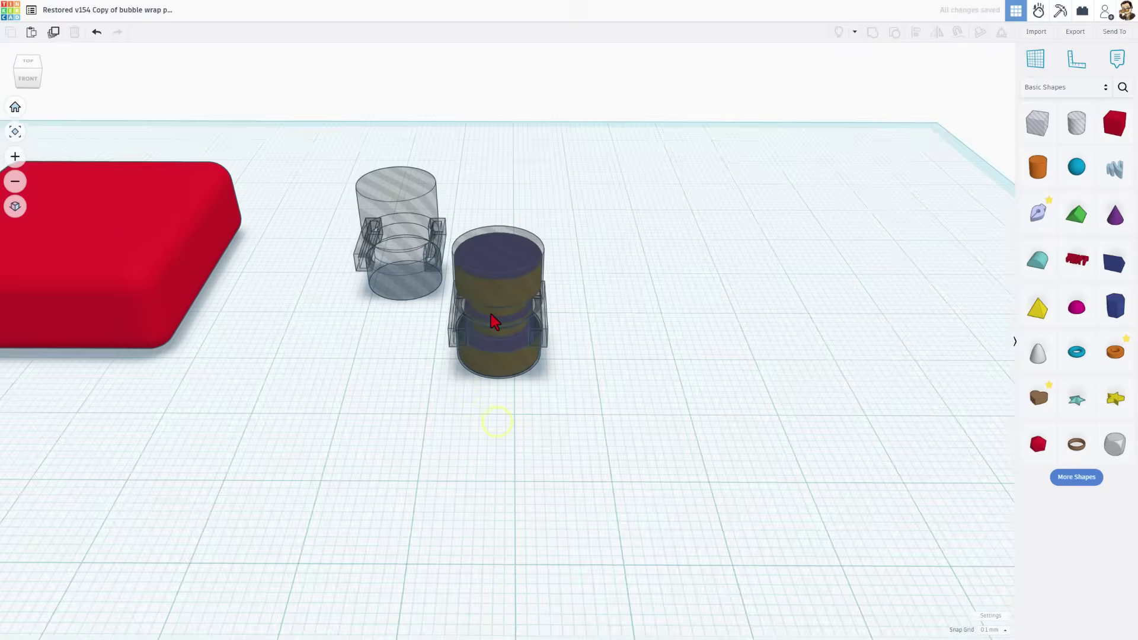
With 5 mm snapping, duplicate the housing and move the copy to the right.
left_click(490, 266)
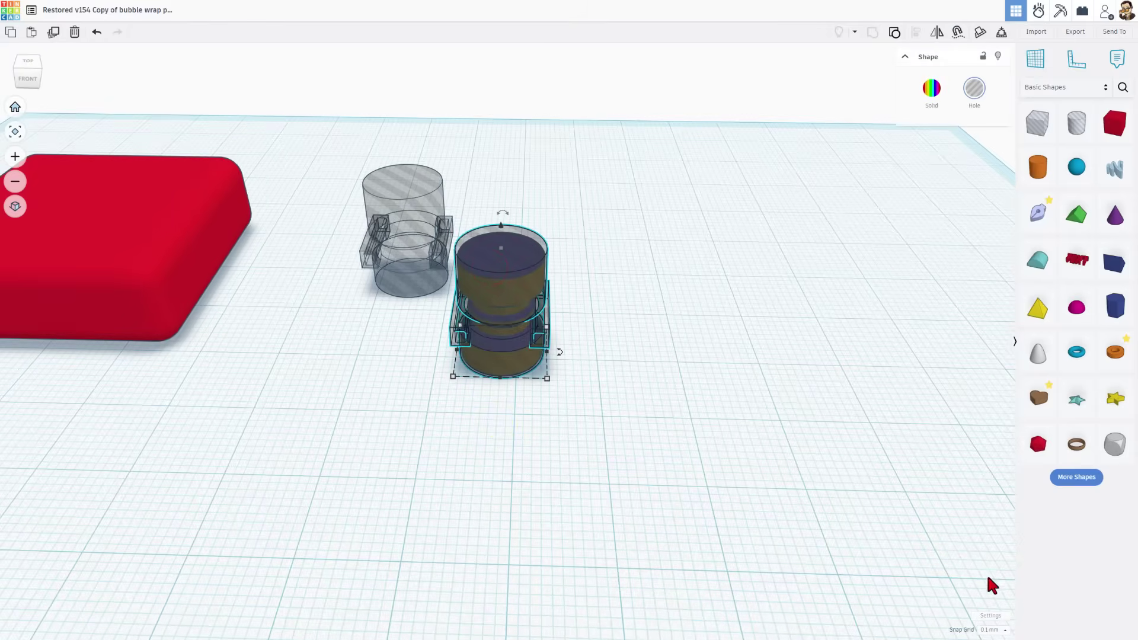
left_click(996, 630)
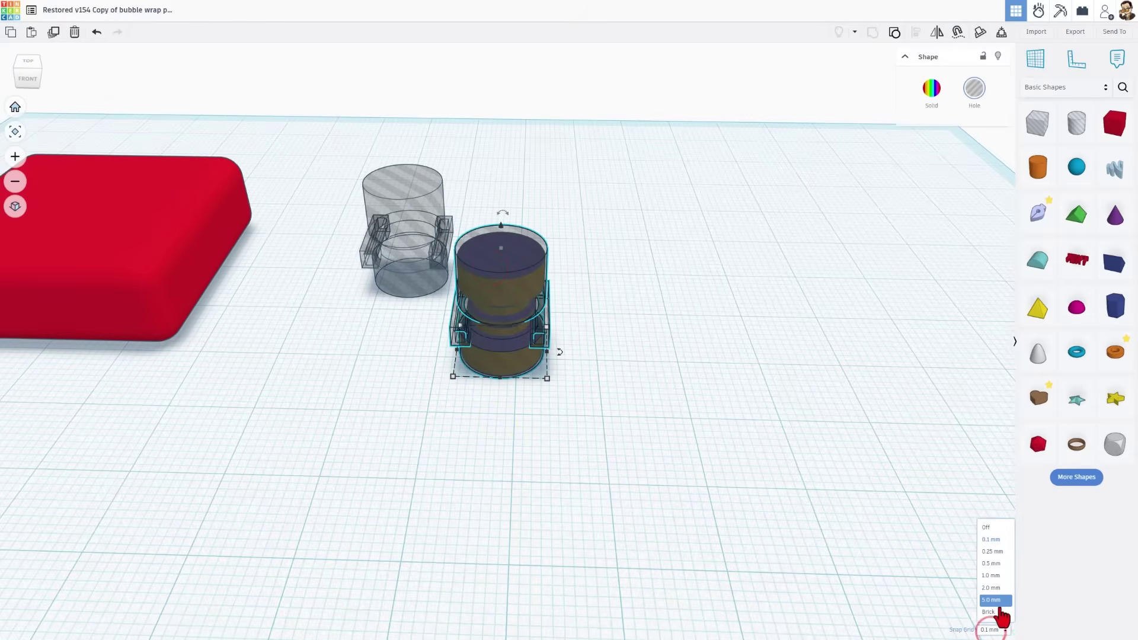
left_click(999, 604)
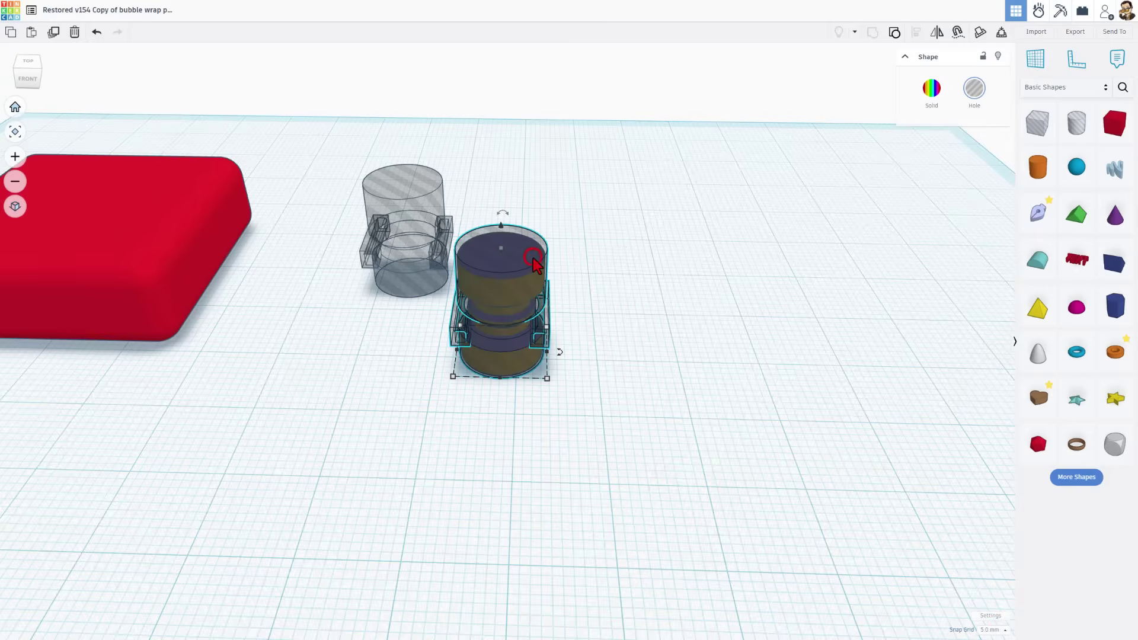
key("ctrl+d")
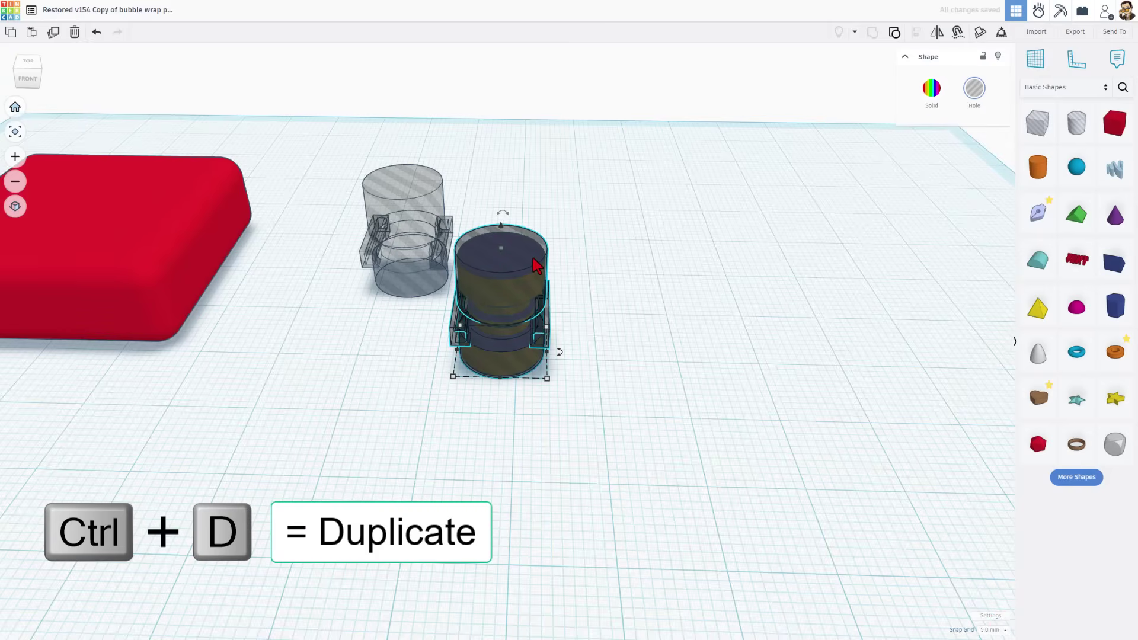
key("Right")
key("Right")
key("Right")
key("Right")
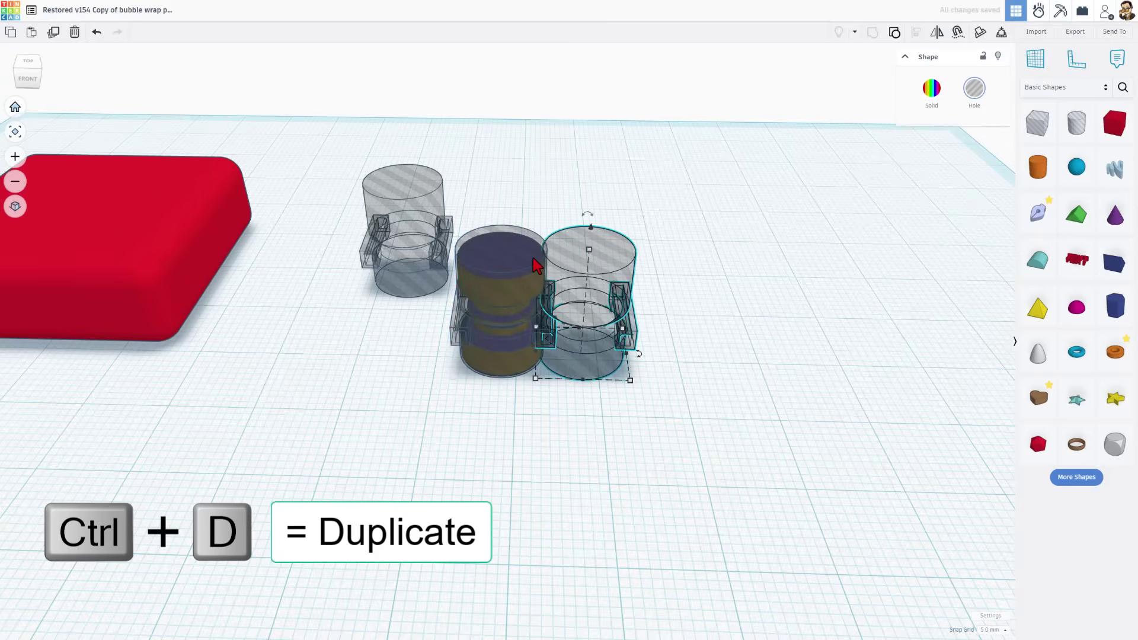
key("Right")
key("Right")
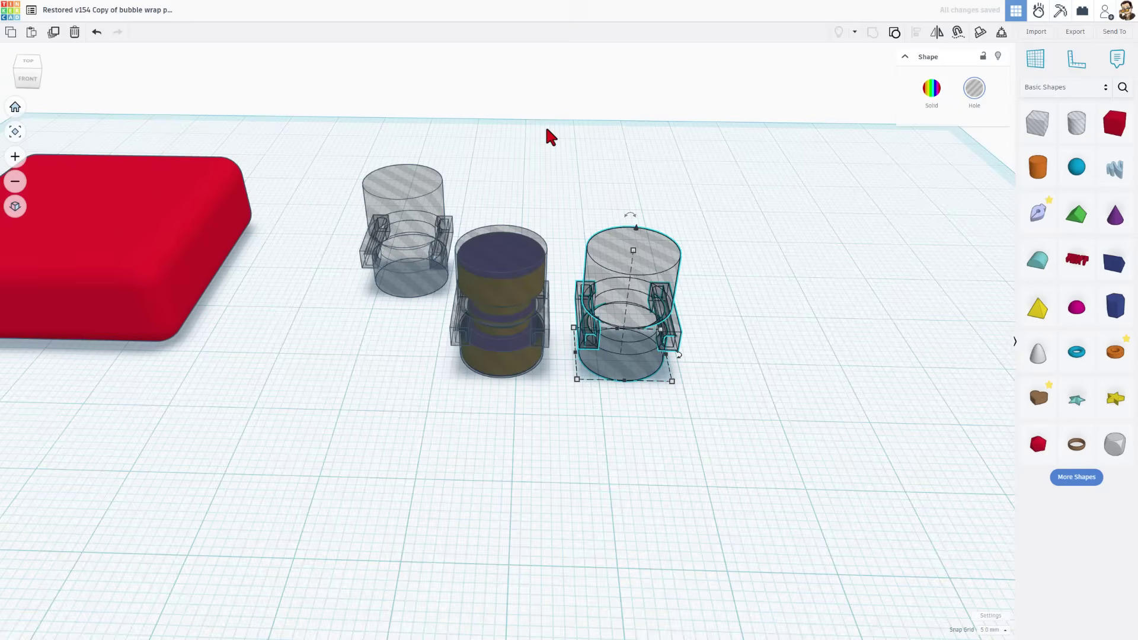
Duplicate both housings toward the front and group all four together.
left_click(530, 251)
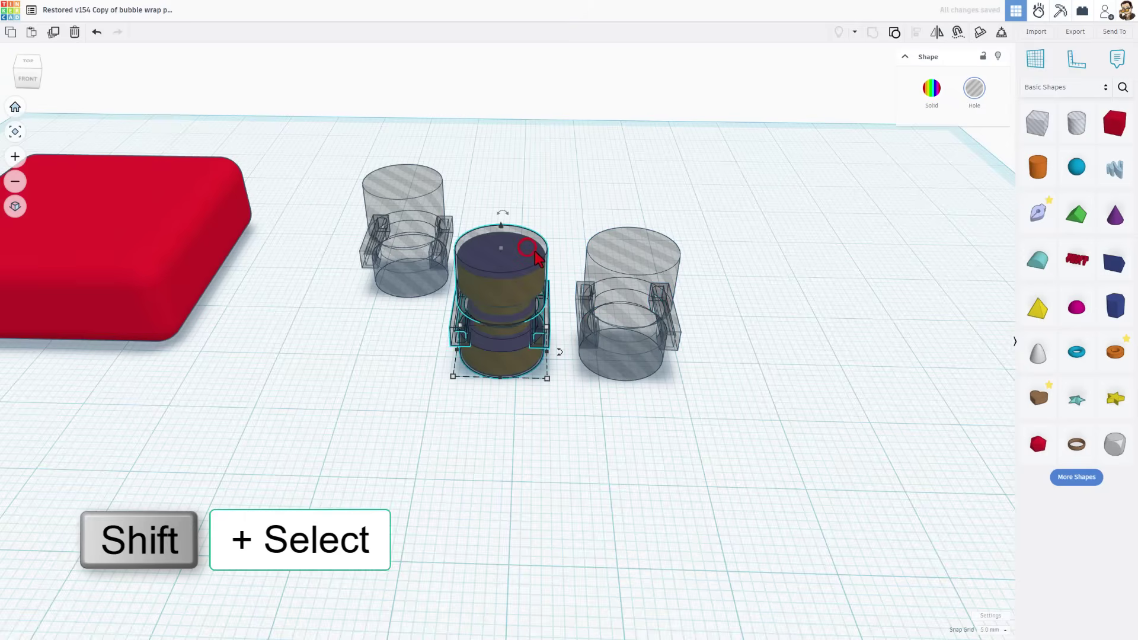
left_click(659, 273, "shift")
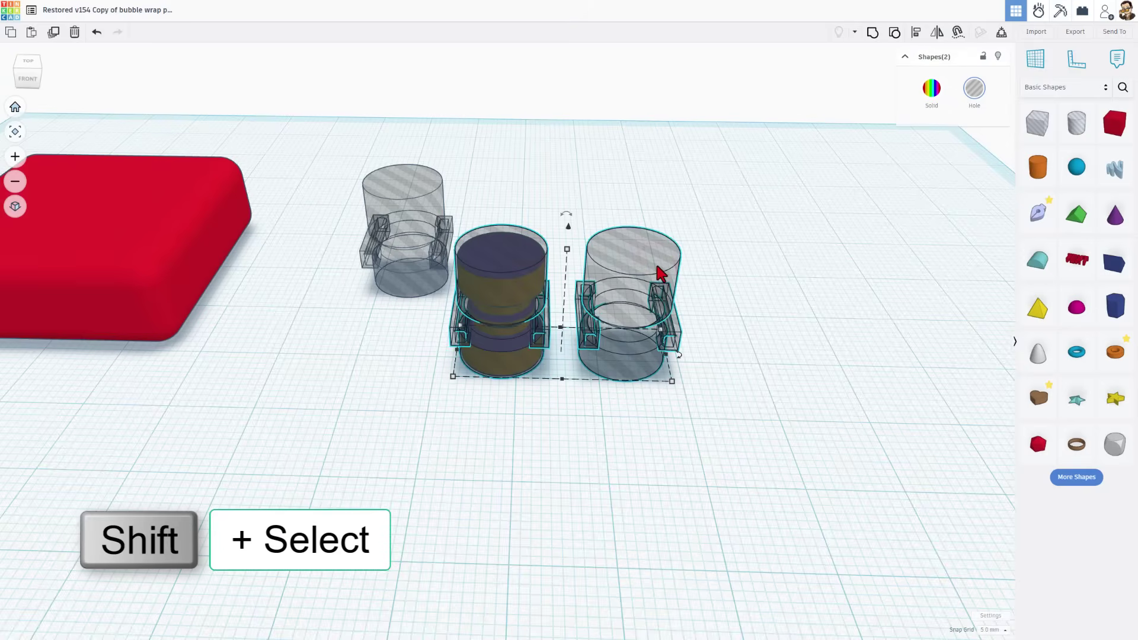
key("ctrl+d")
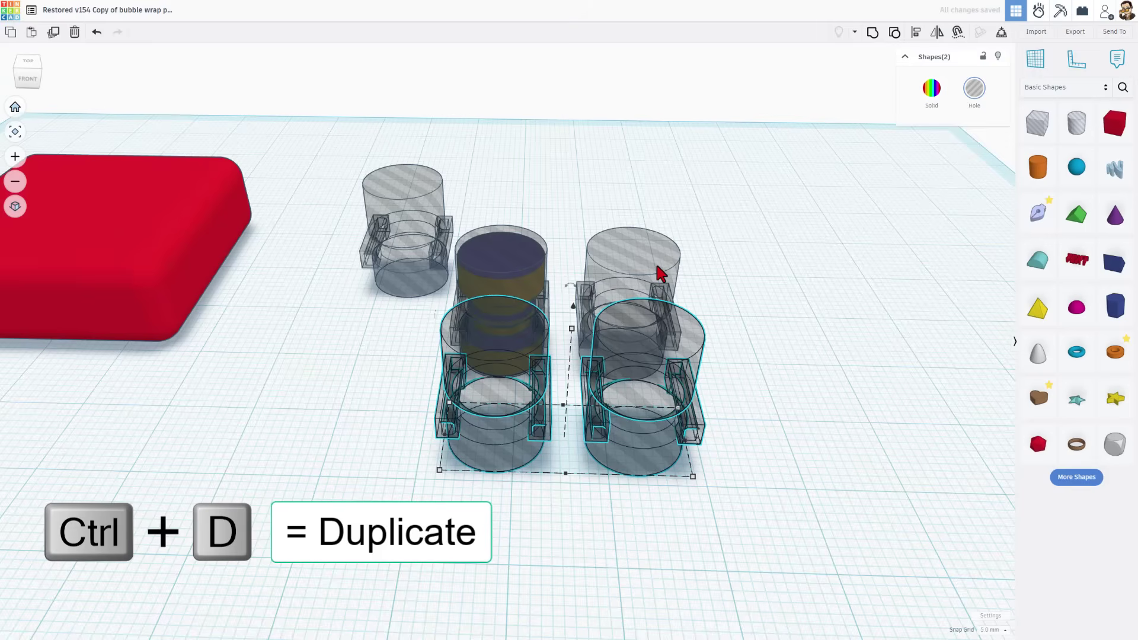
left_click(646, 250, "shift")
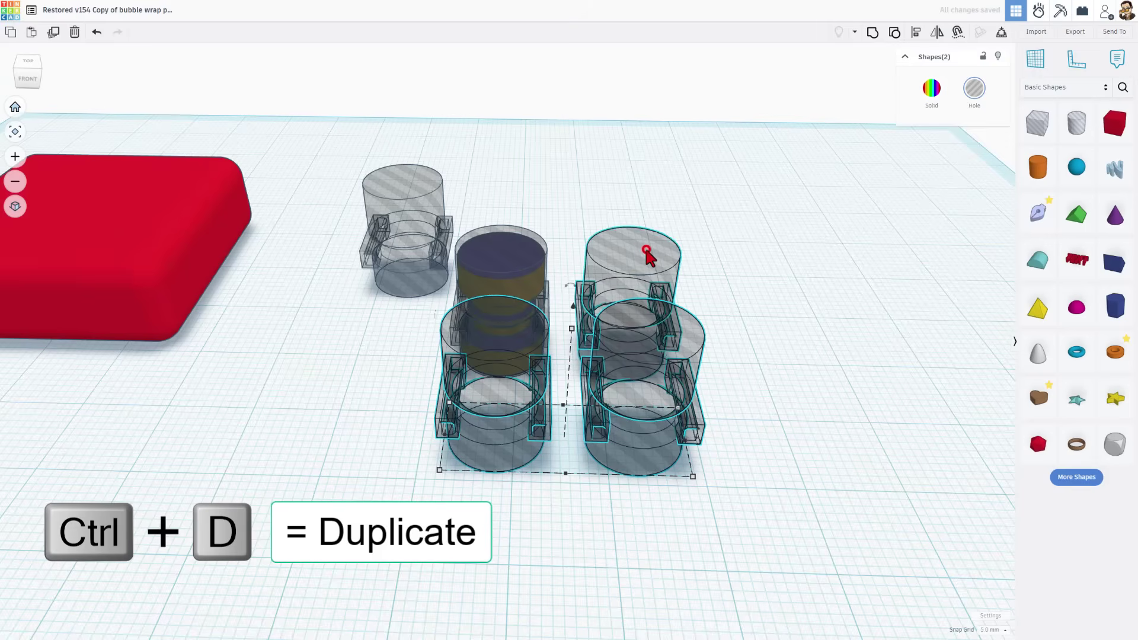
left_click(499, 251, "shift")
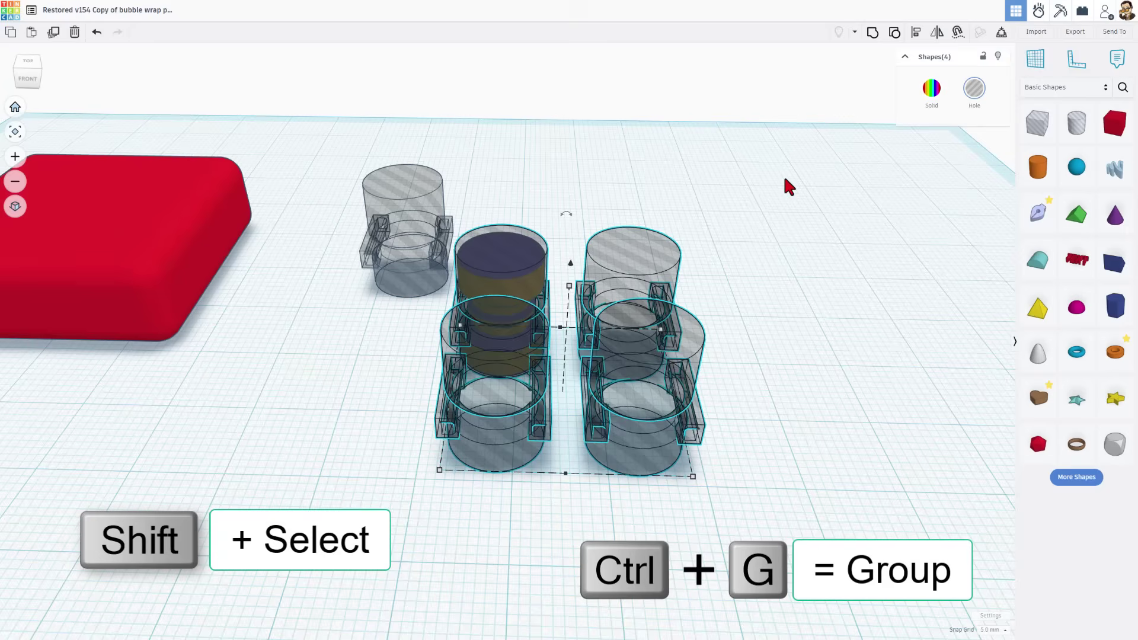
key("ctrl+g")
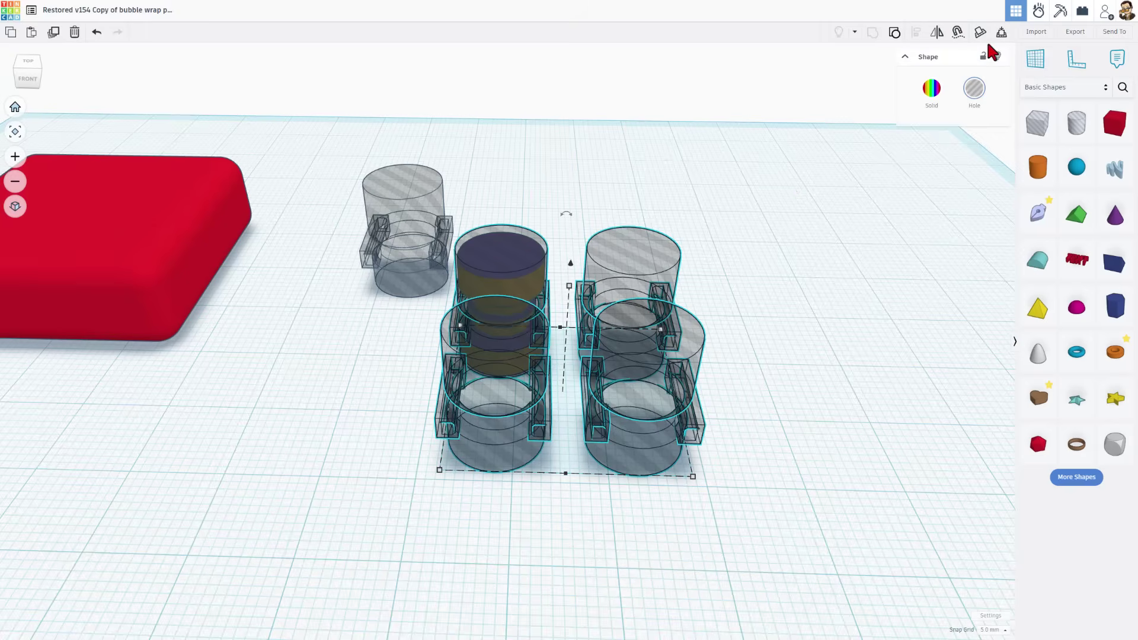
Hide the housing group and place a duplicate plunger to the right of the original.
left_click(998, 58)
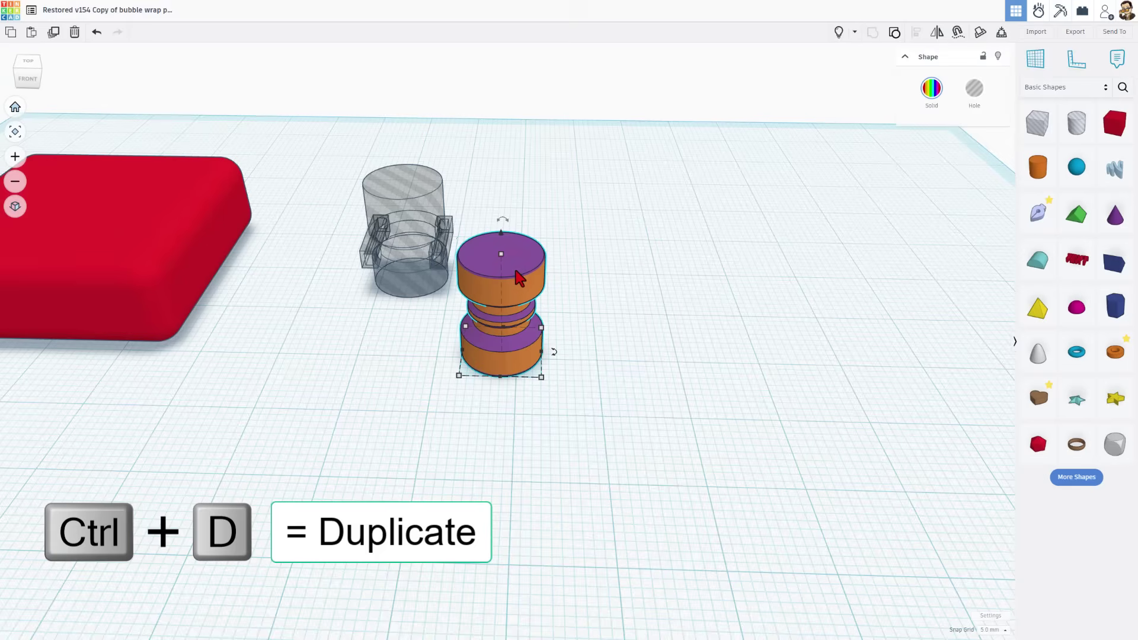
key("ctrl+d")
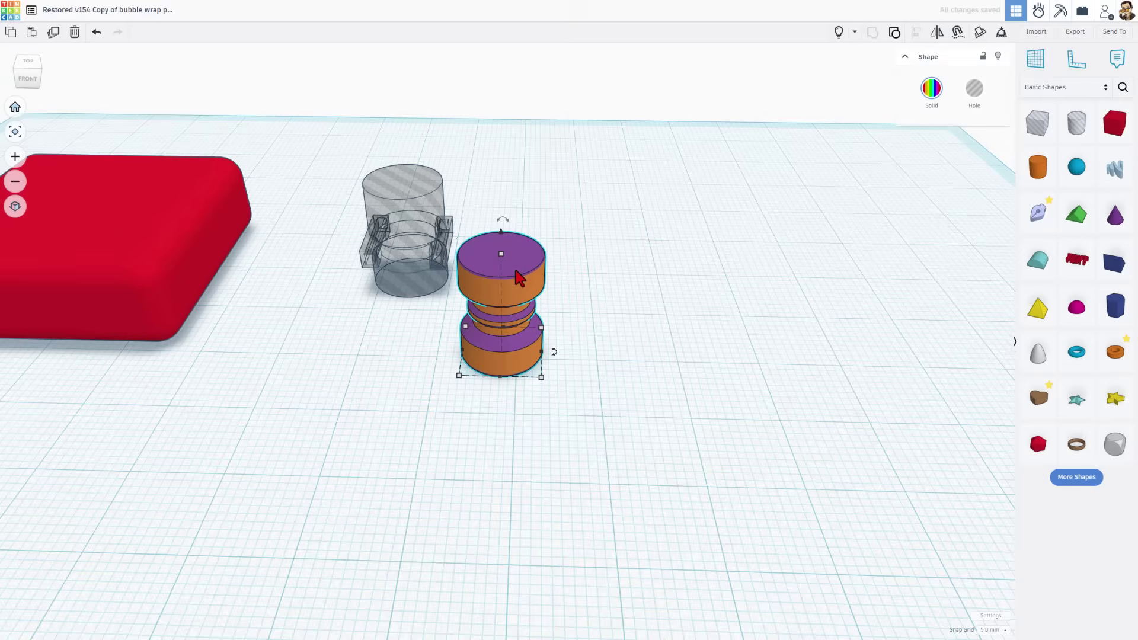
key("Right")
key("Right")
key("Right")
key("Right")
key("Right")
key("Right")
key("Right")
key("Right")
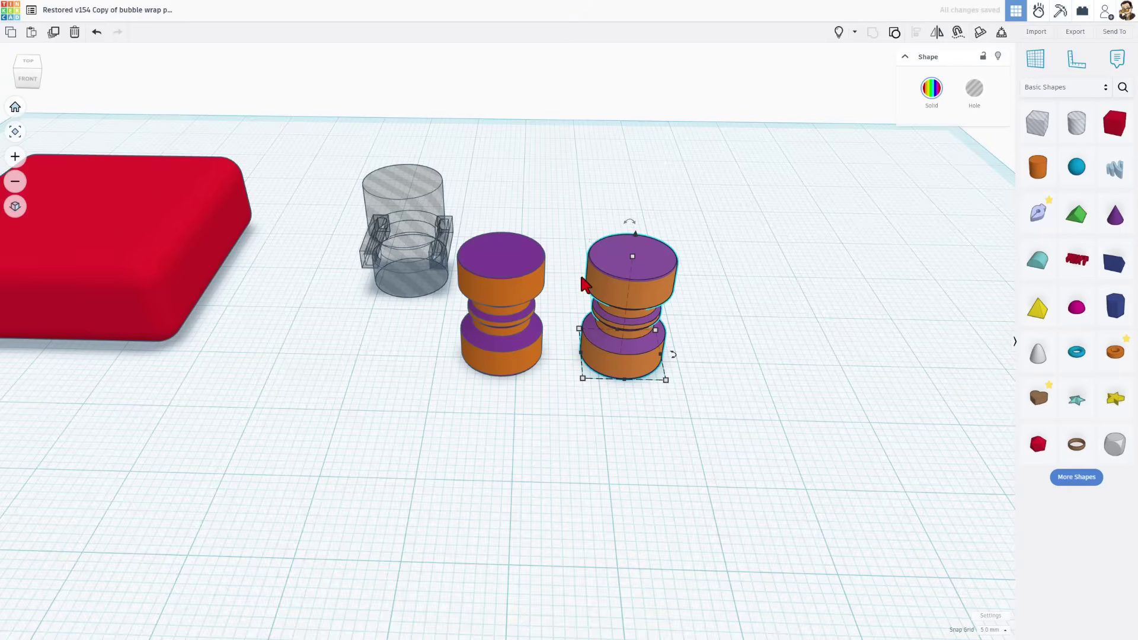
Duplicate both plungers toward the front and group all four as one shape.
left_click_drag(511, 186, 651, 296)
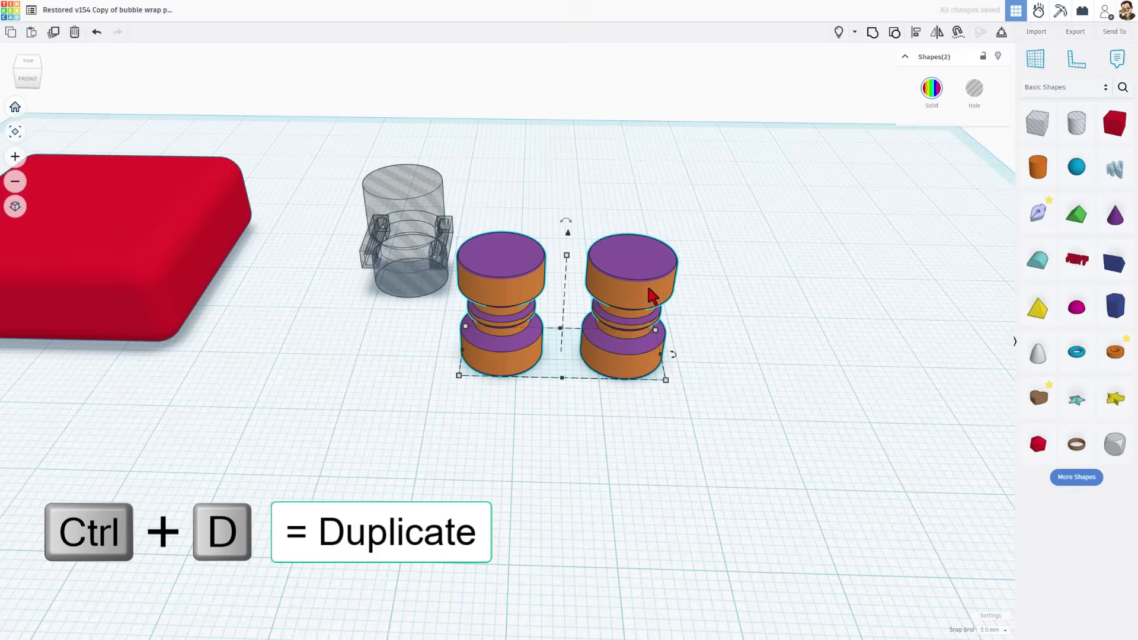
key("ctrl+d")
key("Down")
key("Down")
key("Down")
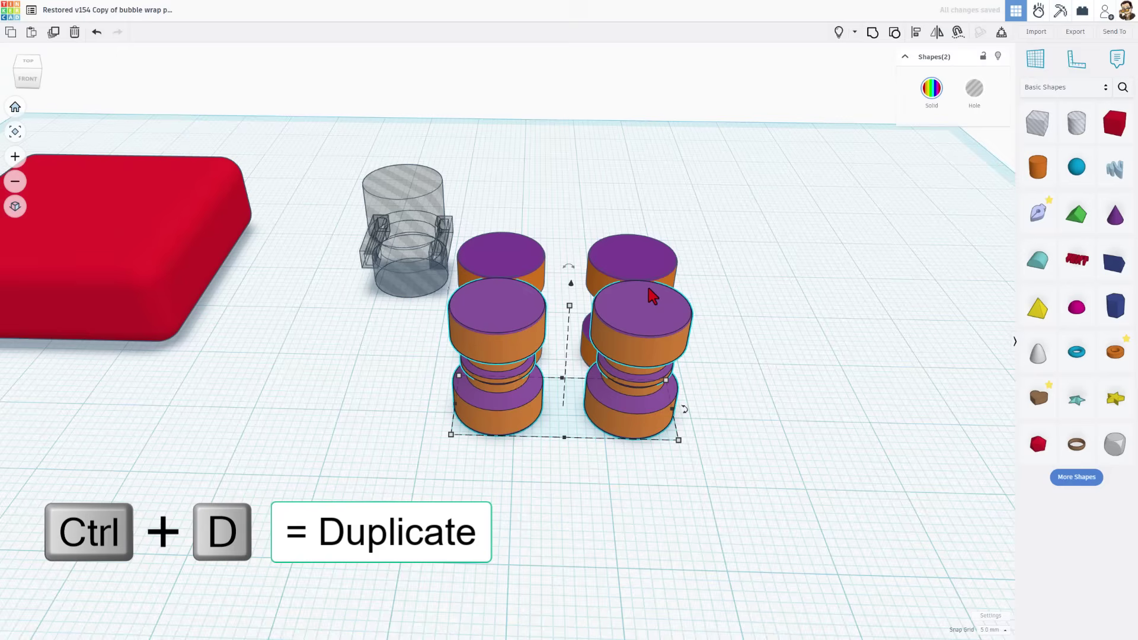
key("Down")
key("Down")
key("Down")
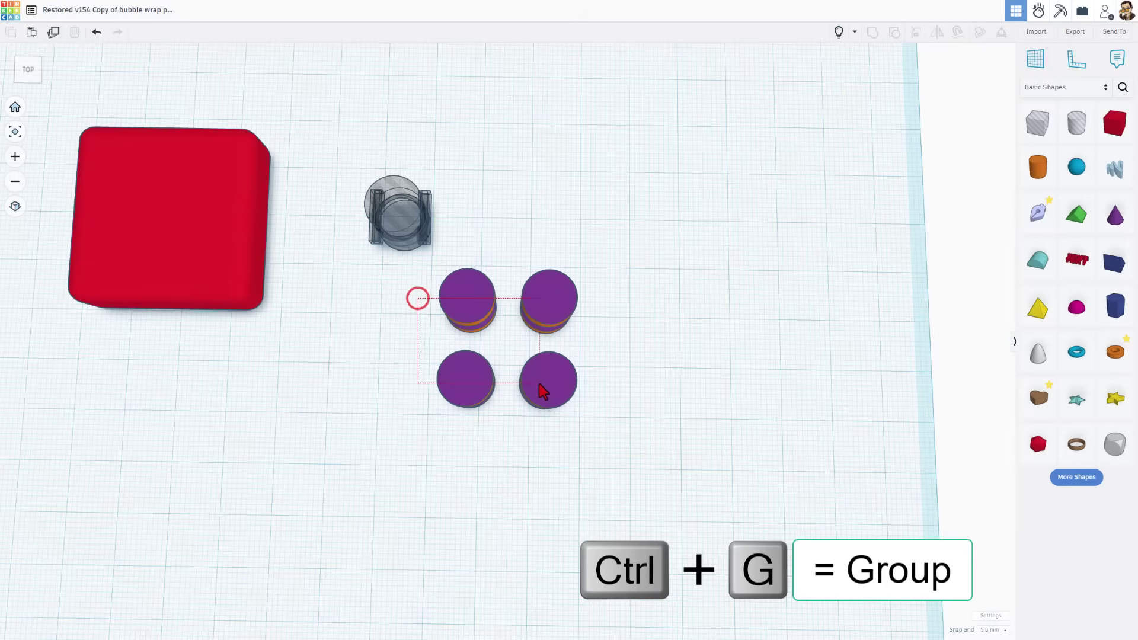
left_click_drag(544, 392, 569, 395)
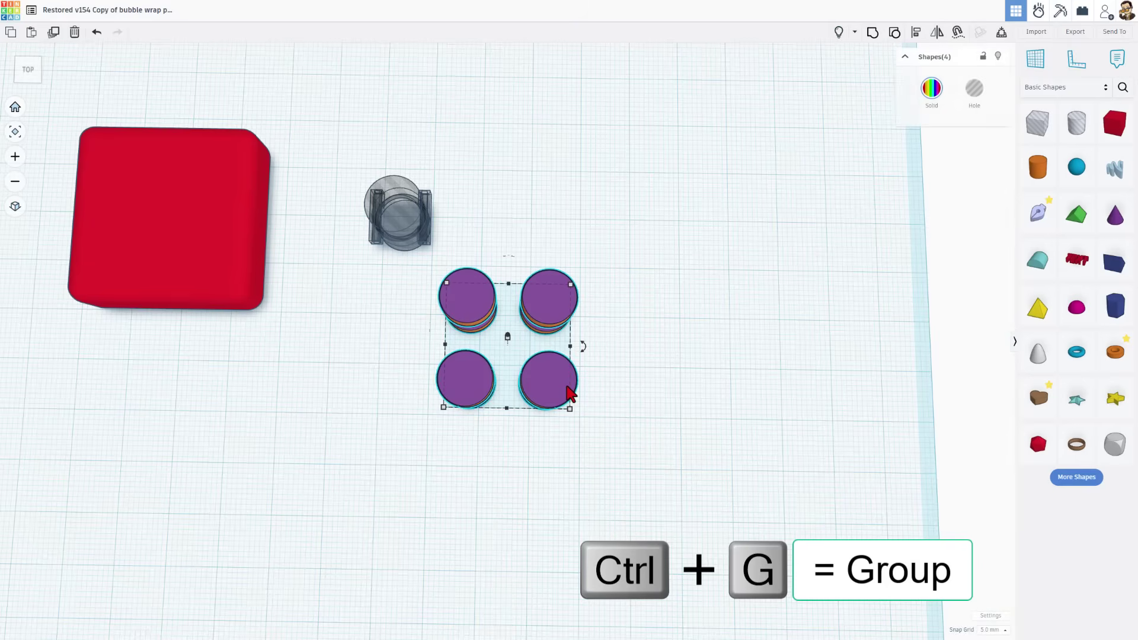
key("ctrl+g")
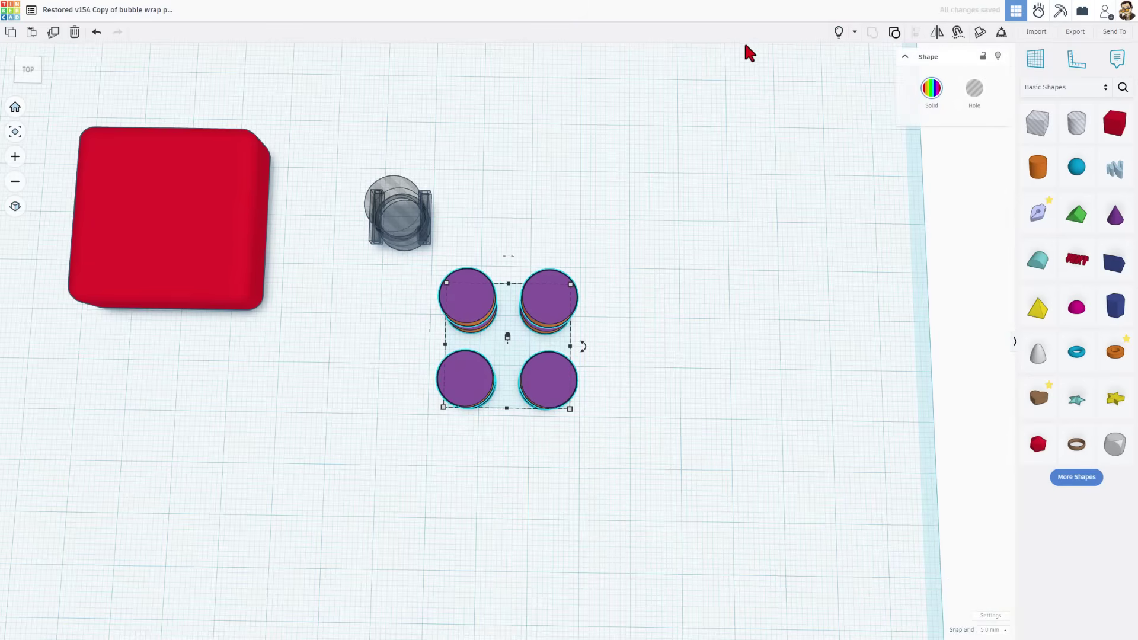
left_click(835, 34)
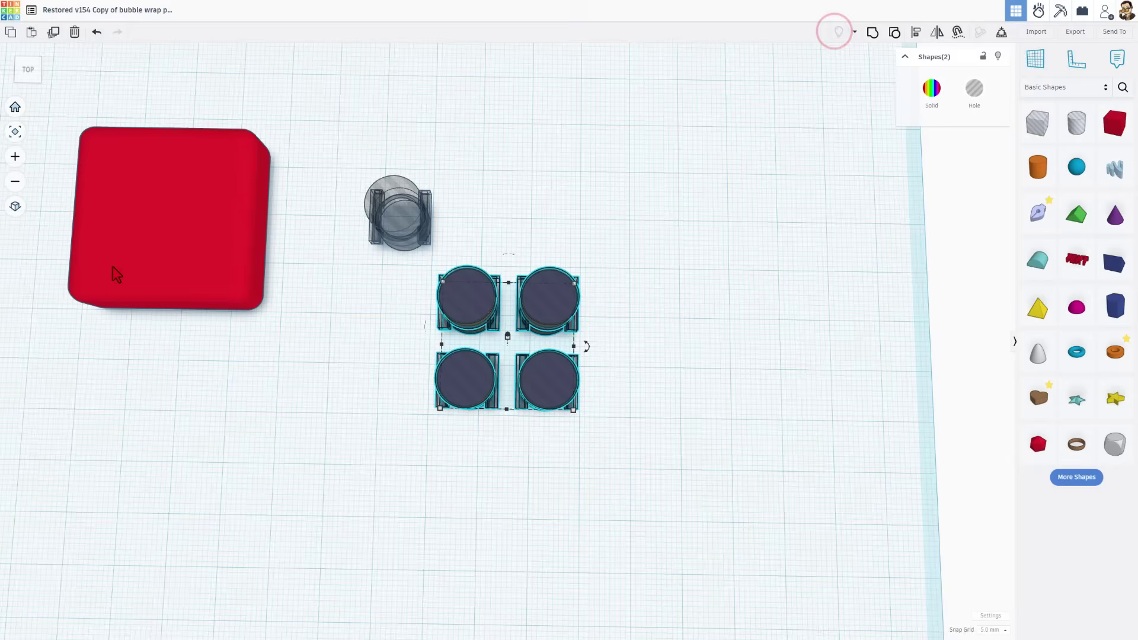
left_click(16, 207)
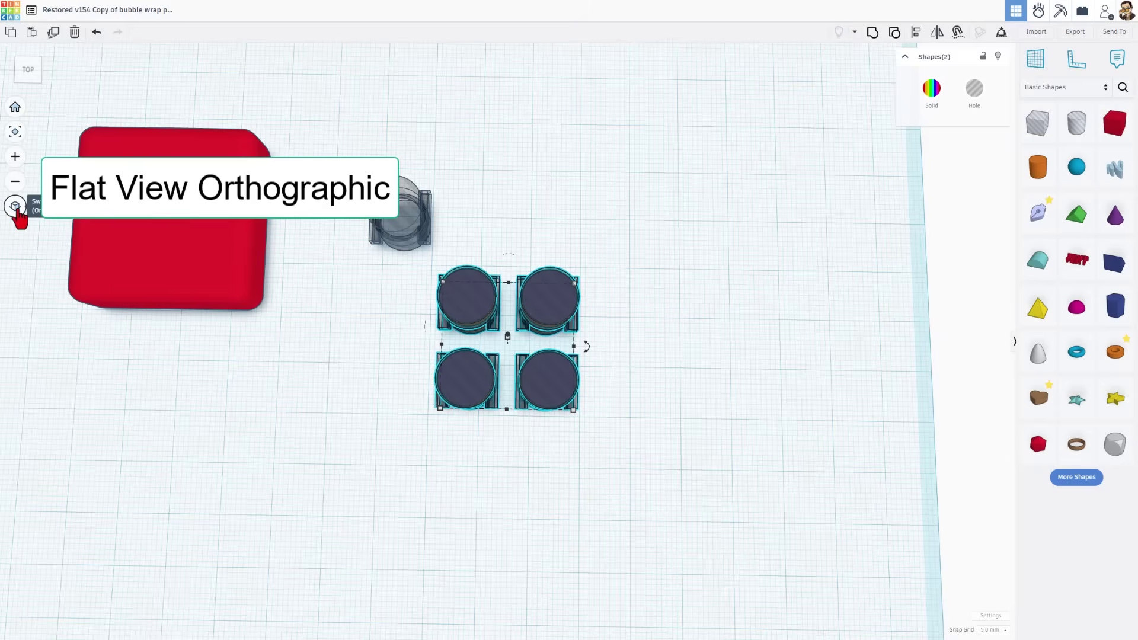
left_click(16, 207)
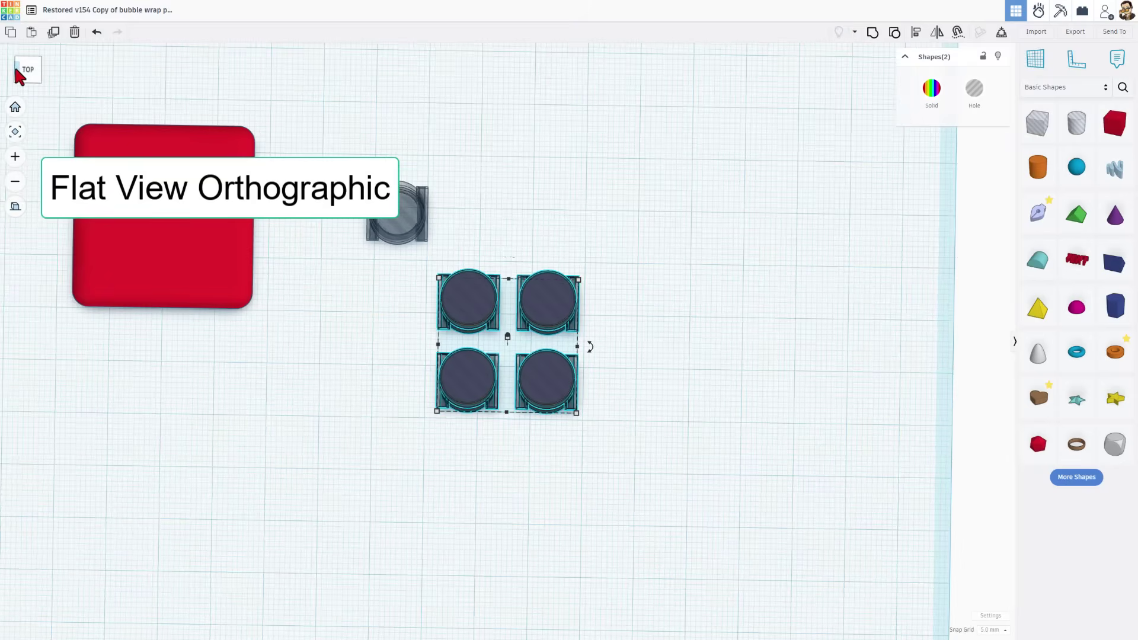
key("f")
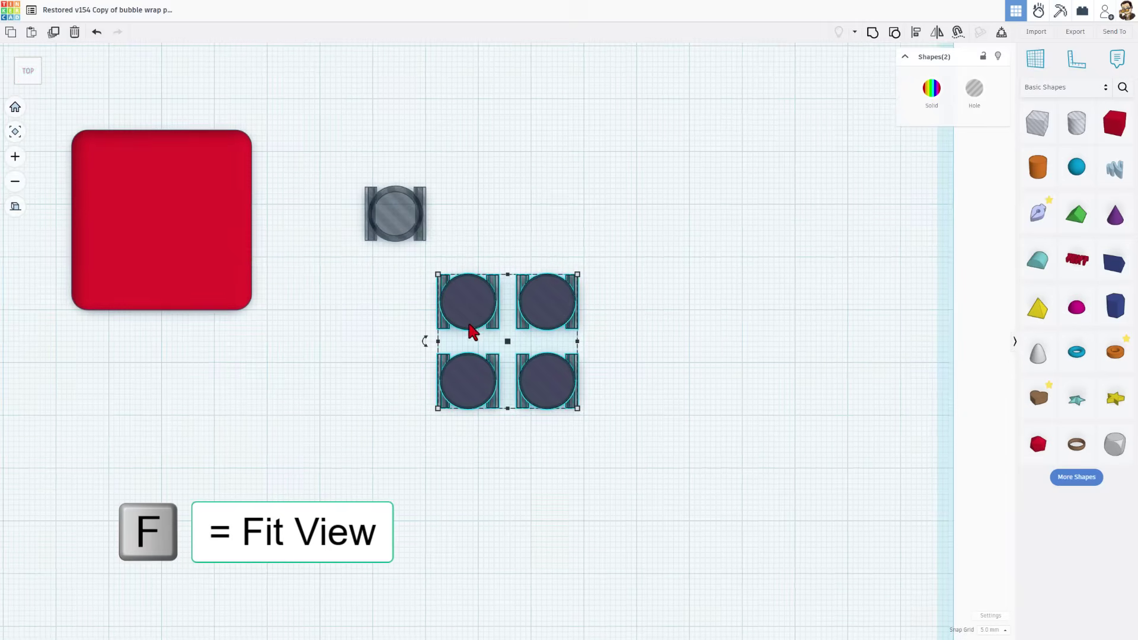
key("f")
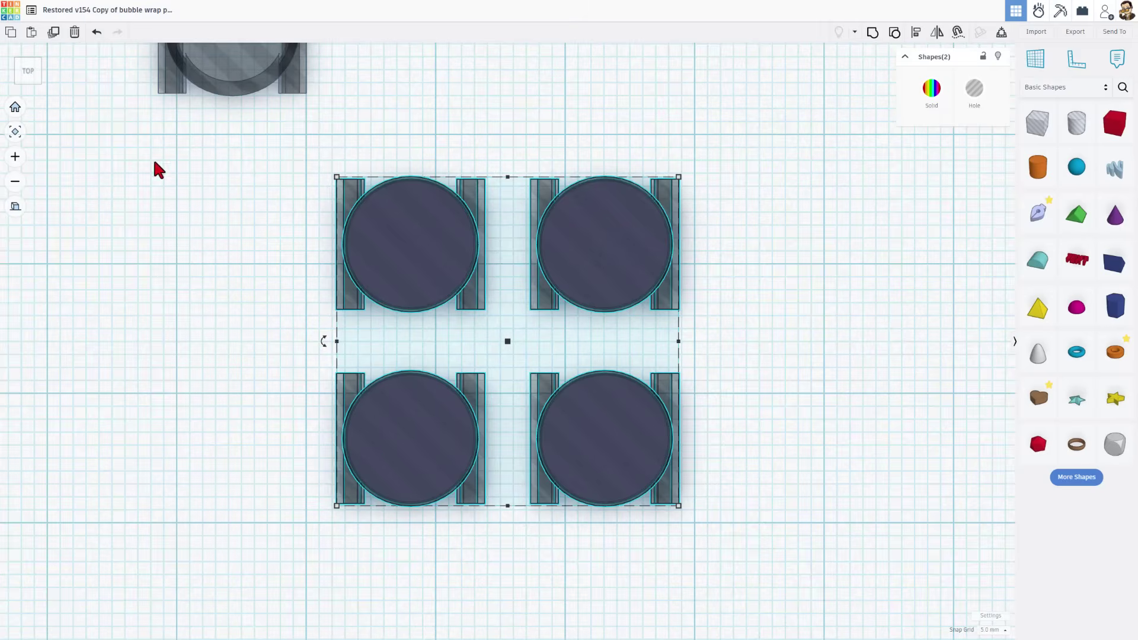
left_click(16, 207)
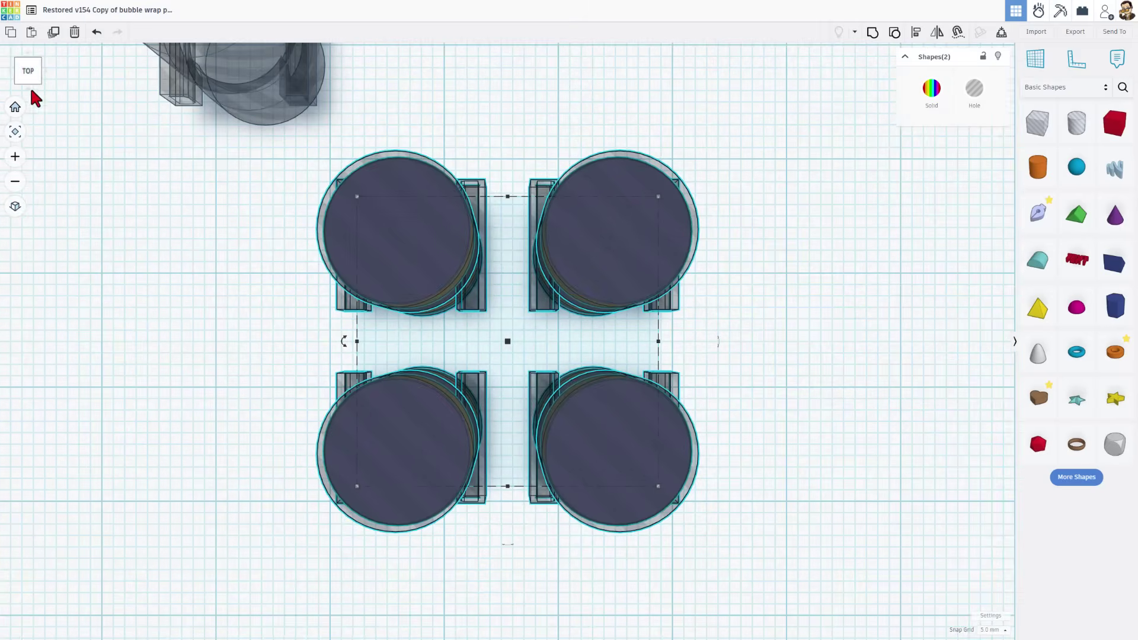
left_click(14, 107)
left_click(330, 237, "shift")
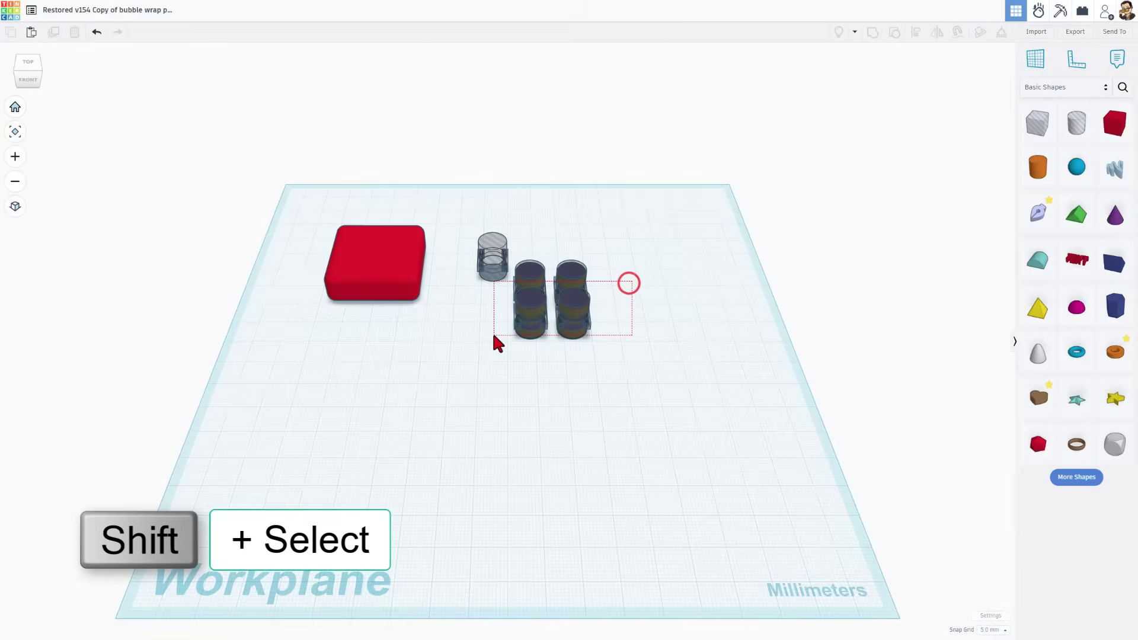
Centre the four popper cylinders on the red base block with the align guides.
left_click_drag(495, 338, 495, 338)
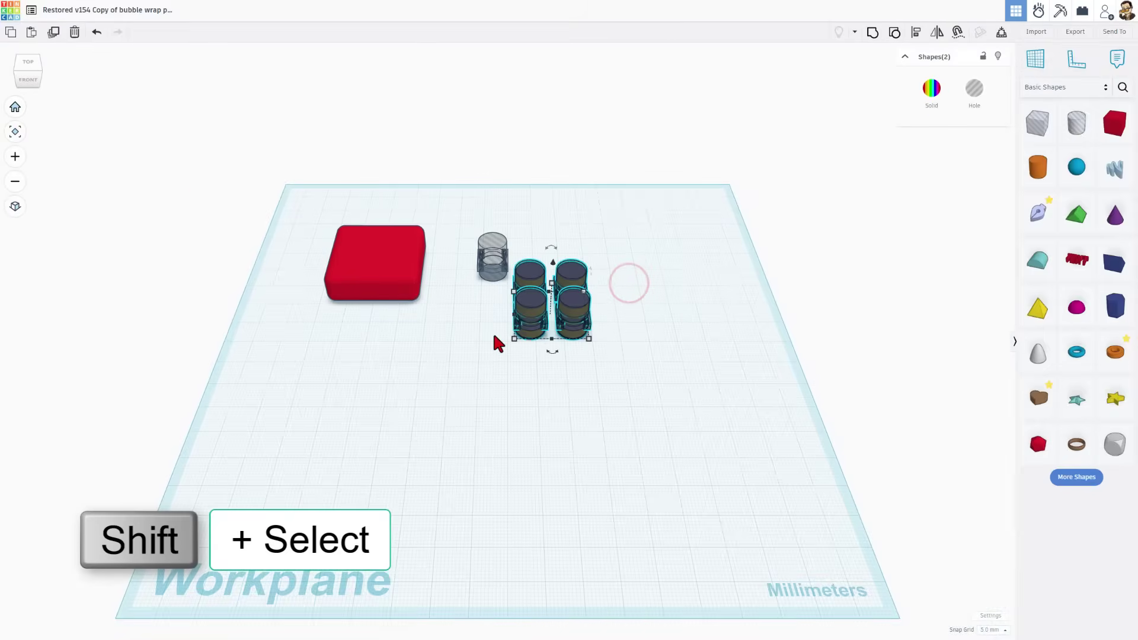
left_click(372, 269, "shift")
key("l")
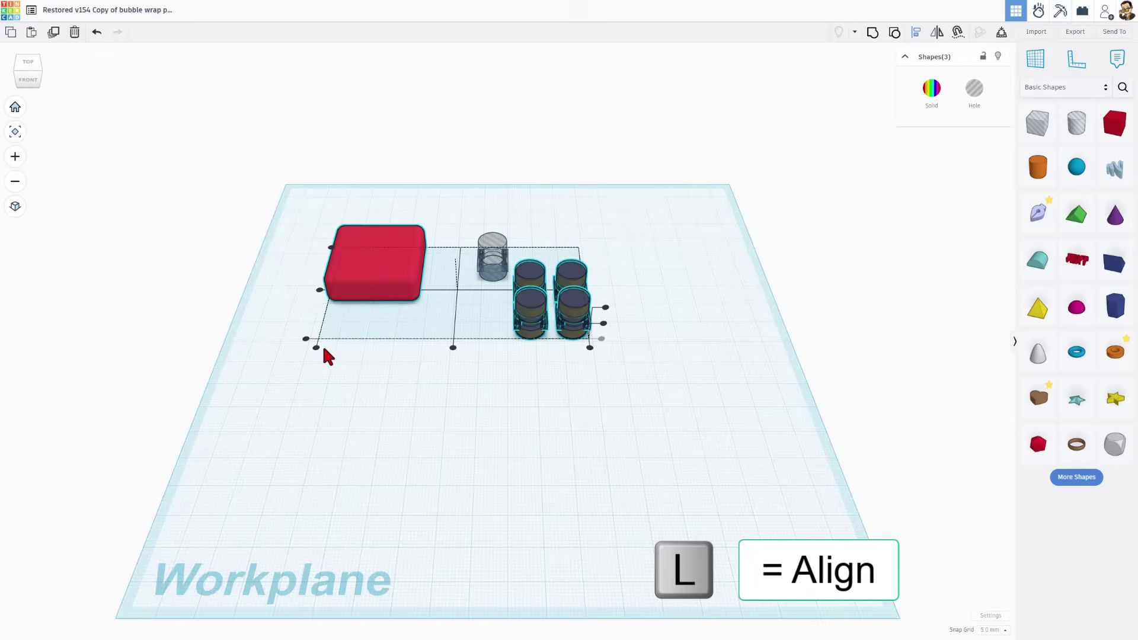
right_click_drag(324, 356, 370, 385)
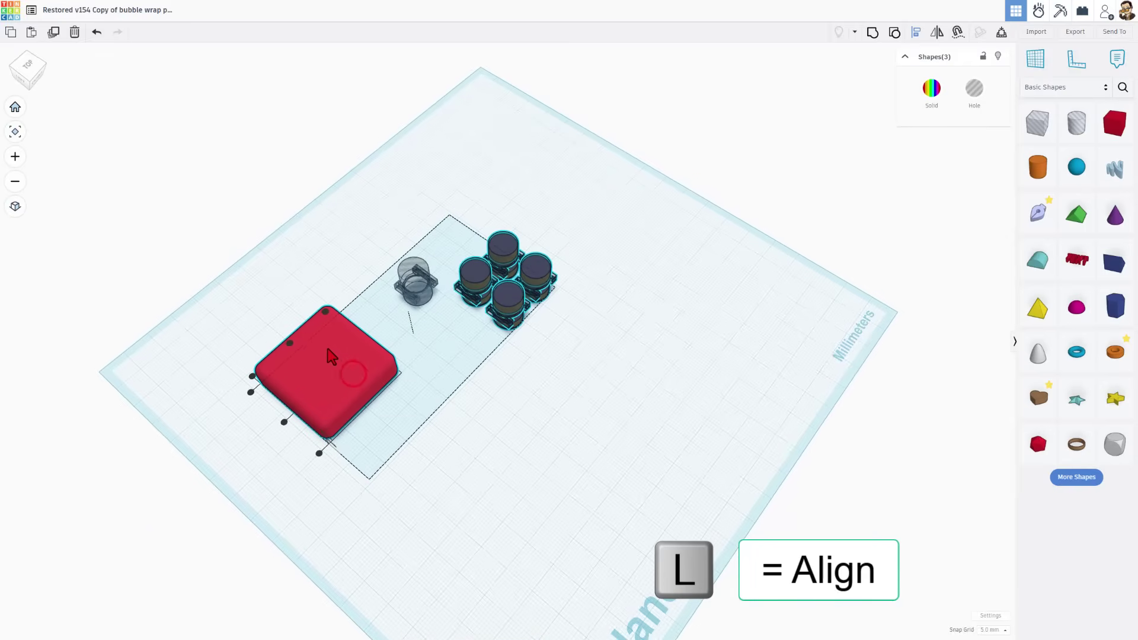
left_click(291, 346)
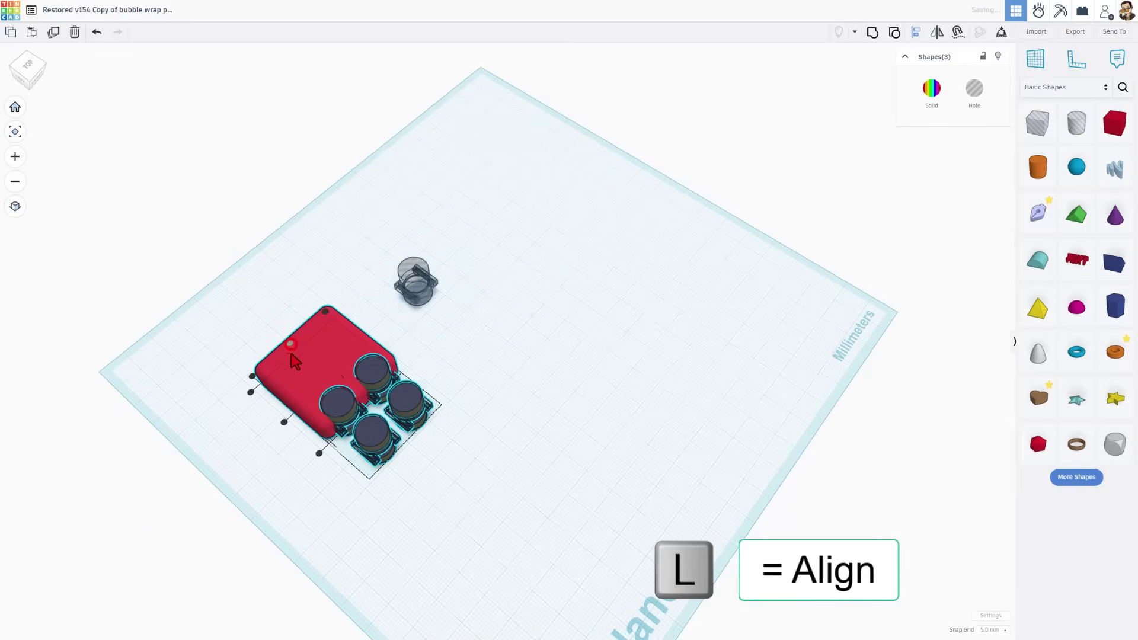
left_click(287, 423)
left_click(421, 410)
Group the red base block and the four cylinders into one shape.
right_click_drag(631, 442, 455, 396)
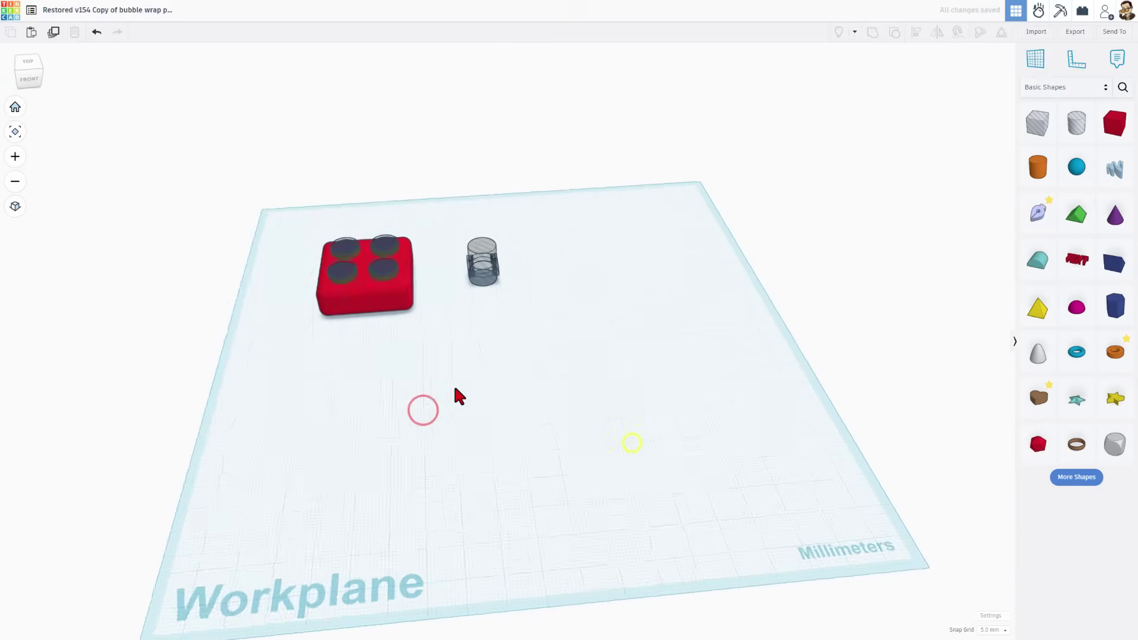
left_click(398, 276)
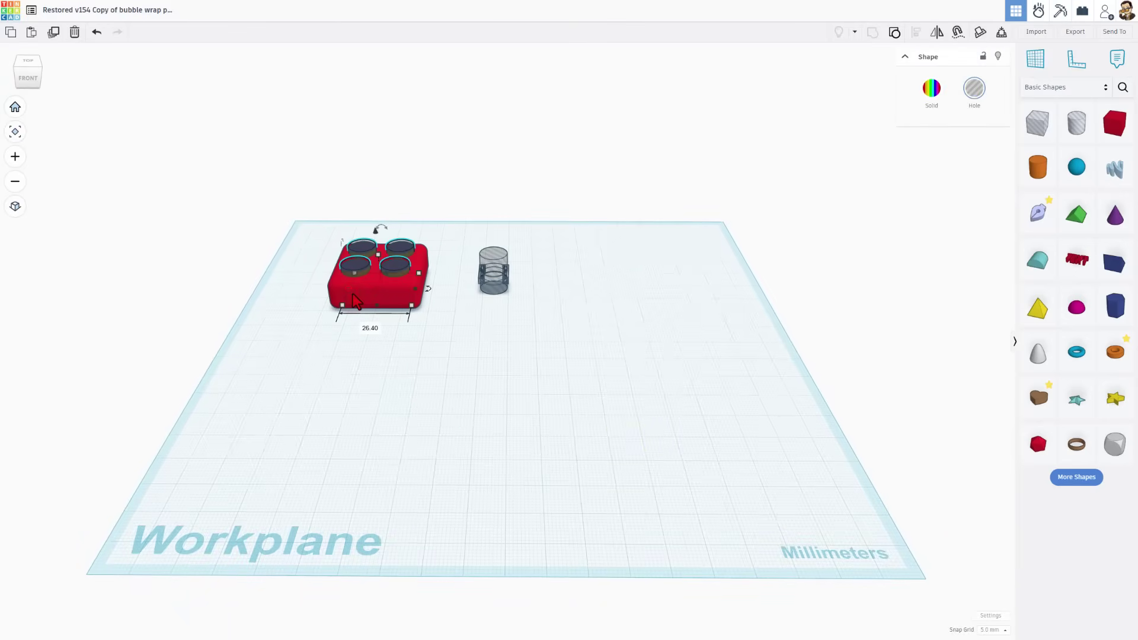
left_click(409, 306, "shift")
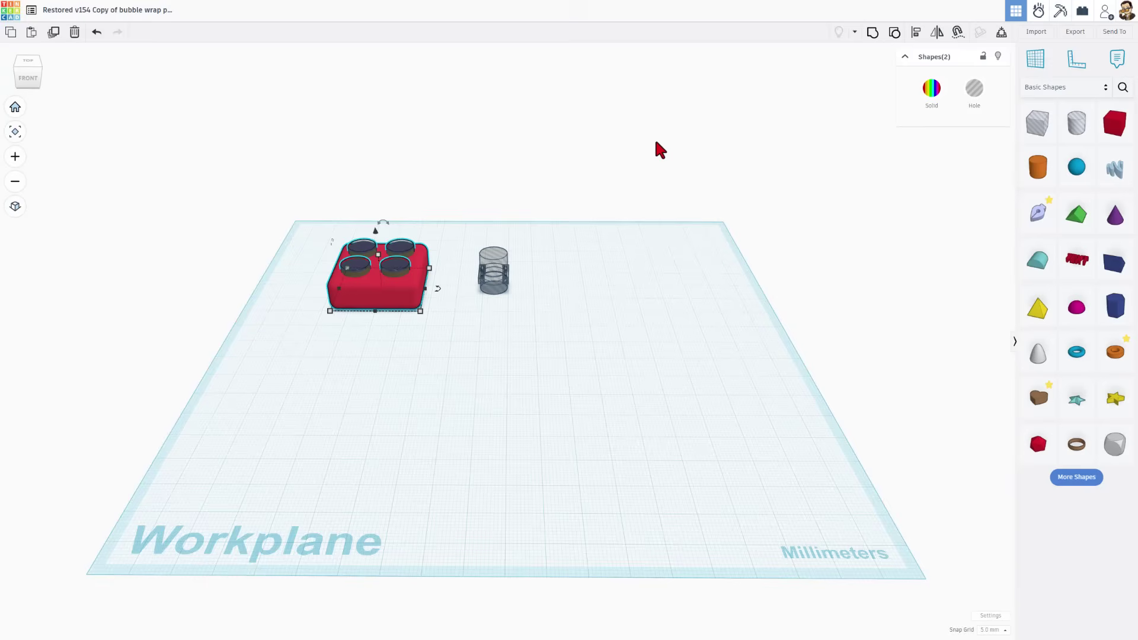
key("ctrl+g")
scroll(308, 252, "up", 2)
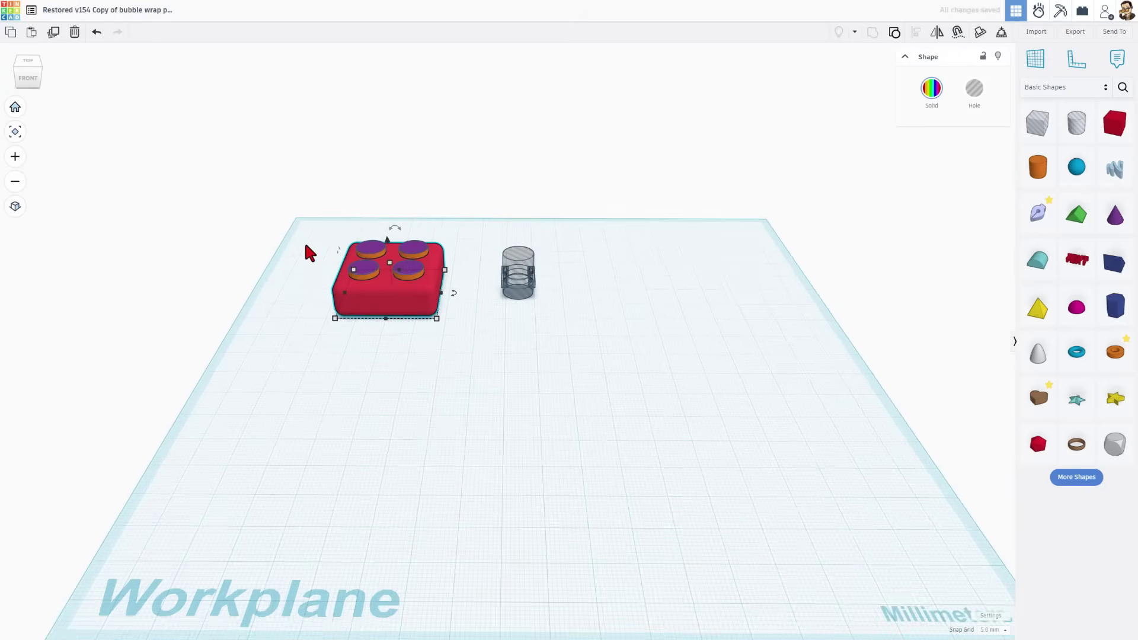
scroll(345, 245, "up", 2)
mouse_move(345, 245)
right_mouse_down()
mouse_move(355, 281)
mouse_move(349, 184)
mouse_move(333, 185)
right_mouse_up()
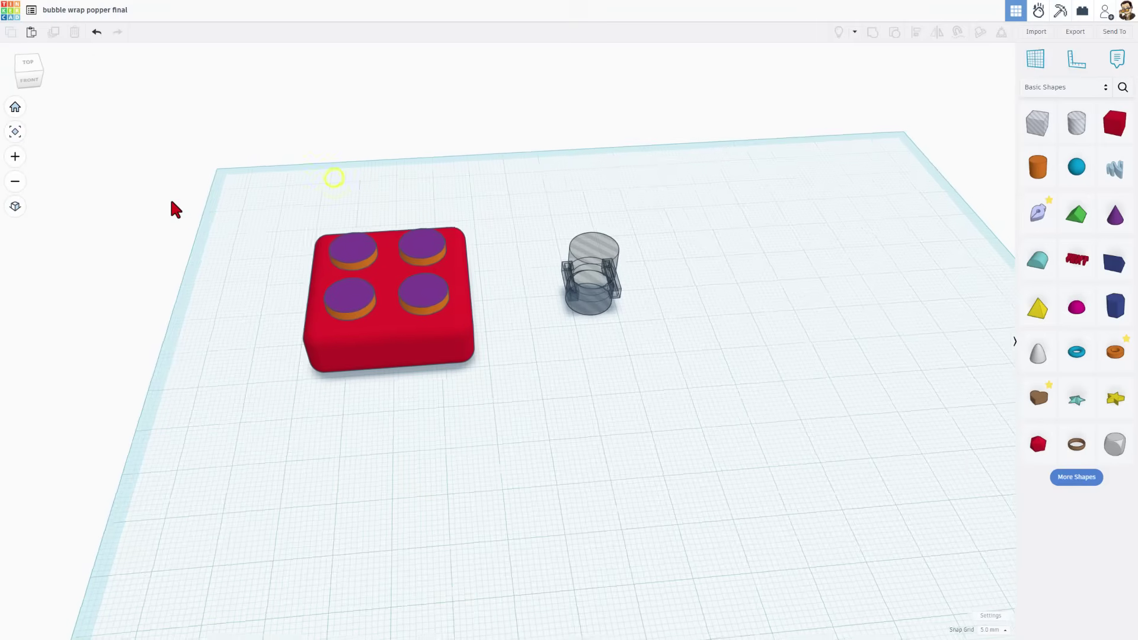
Export the grouped popper block as the STL file 'bubble wrap popper final.stl'.
right_click_drag(159, 208, 263, 196)
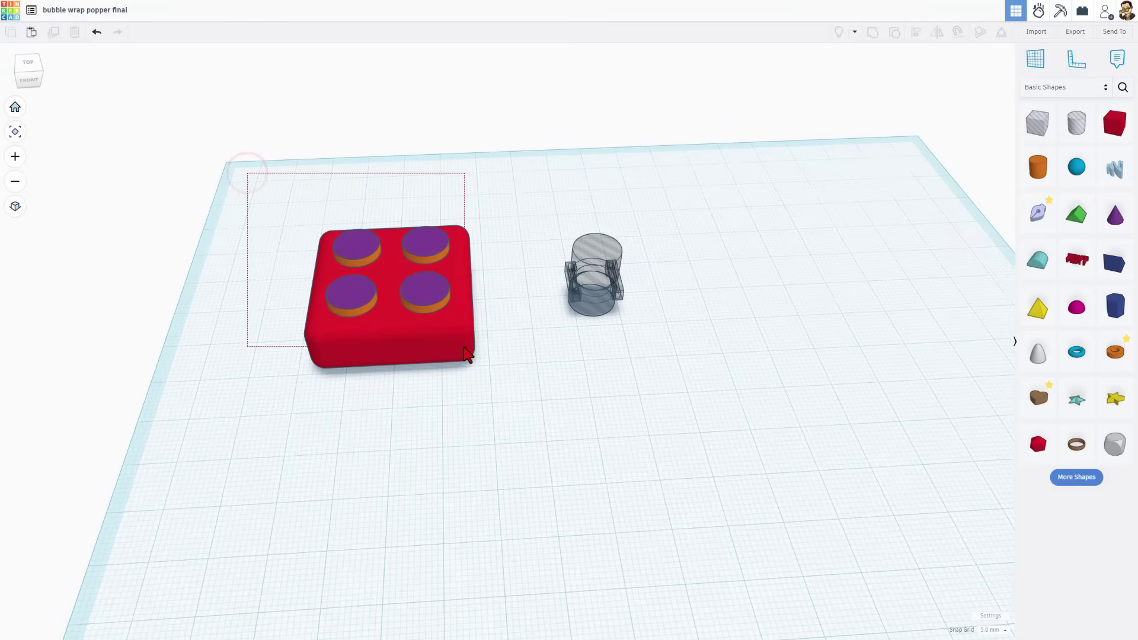
left_click_drag(468, 354, 471, 355)
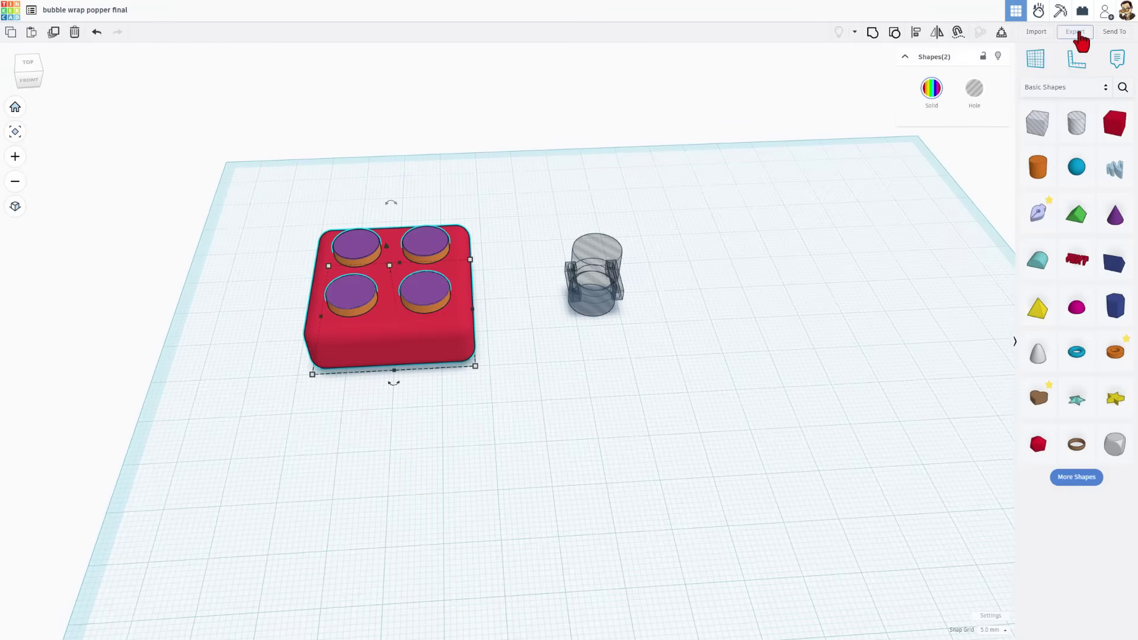
left_click(1079, 34)
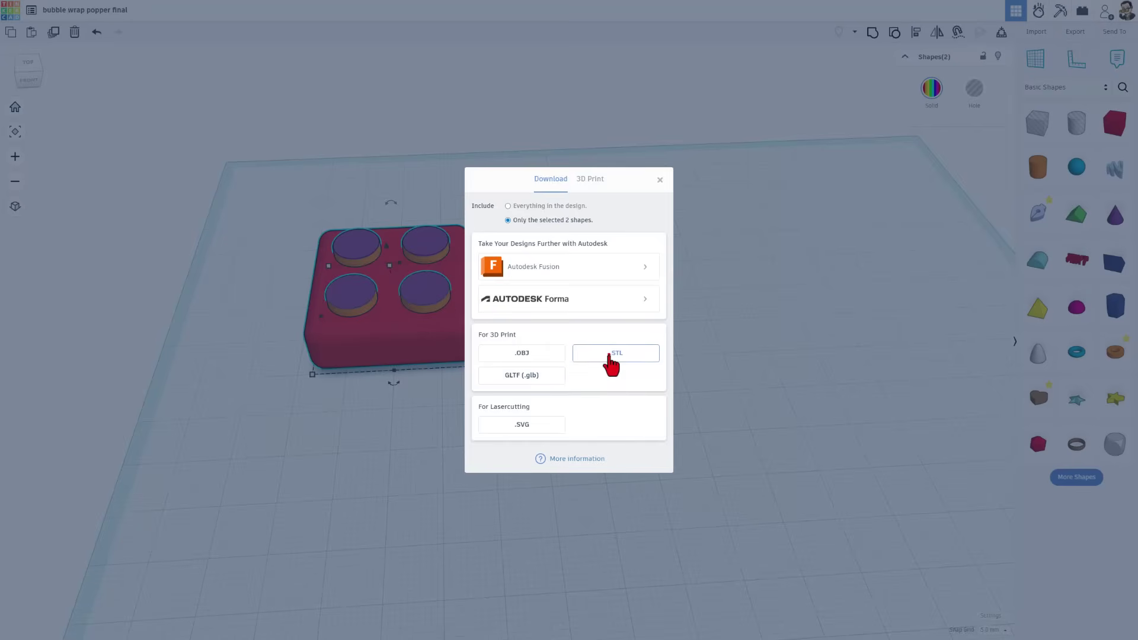
left_click(616, 357)
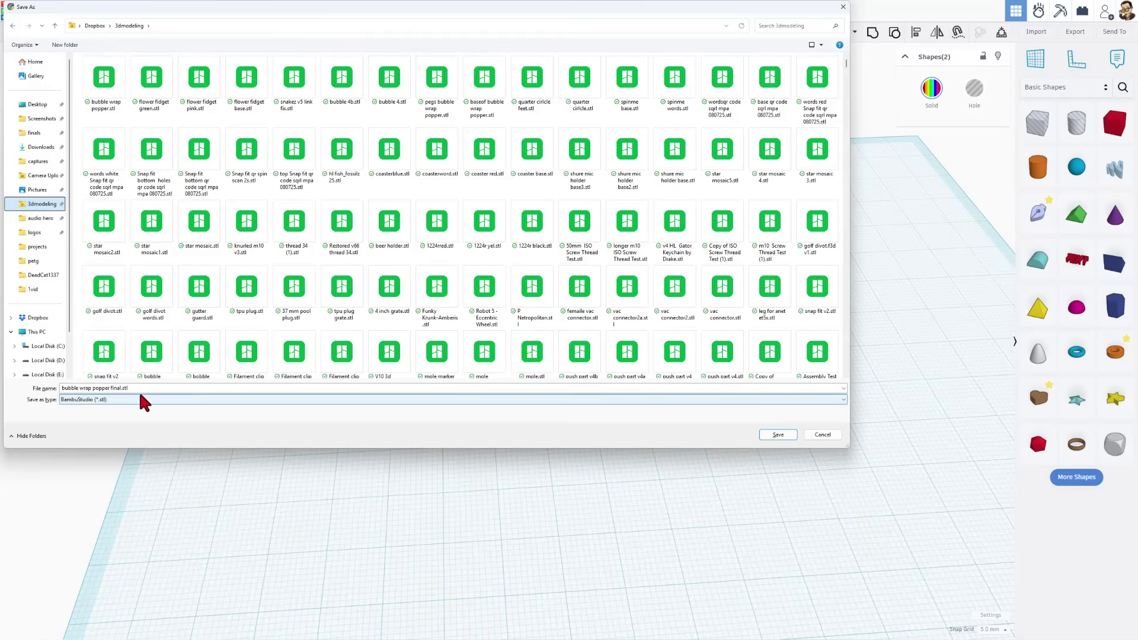
left_click(779, 434)
mouse_move(601, 425)
right_mouse_down()
mouse_move(537, 364)
mouse_move(522, 402)
right_mouse_up()
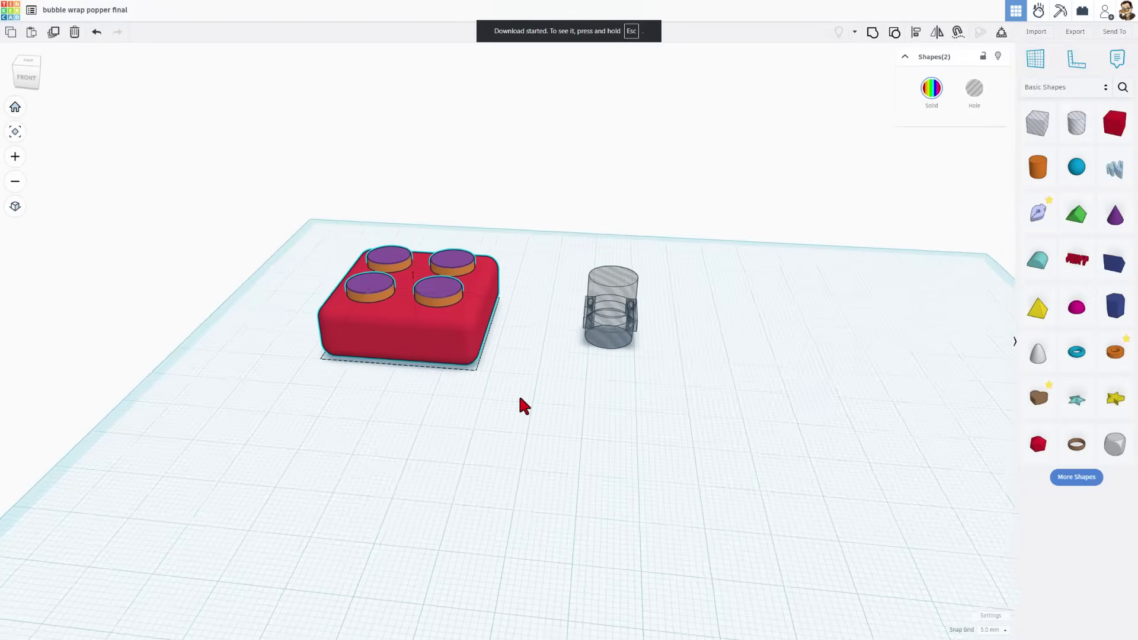
key("ctrl+a")
Import the popper STL into a new Bambu Studio project and slice the plate.
key("alt+Tab")
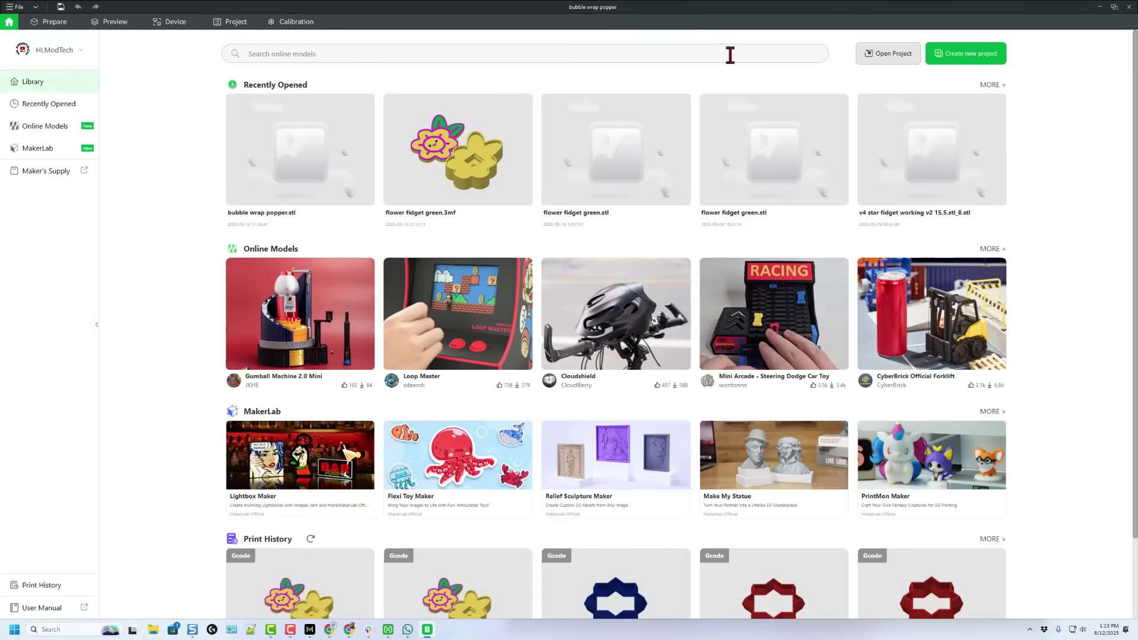
left_click(974, 56)
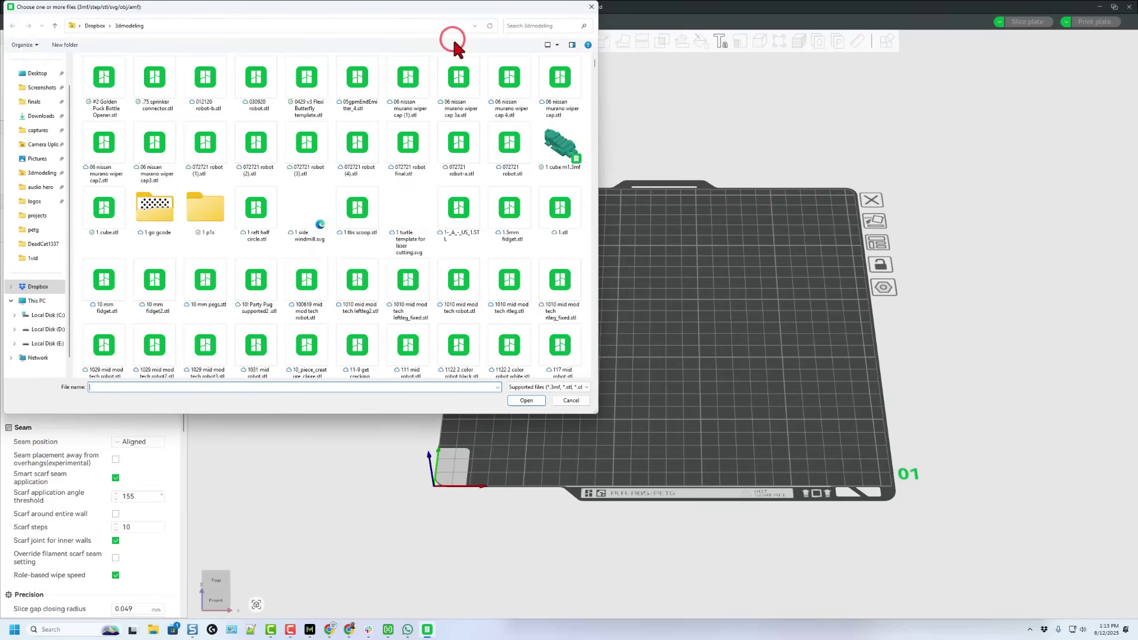
double_click(102, 89)
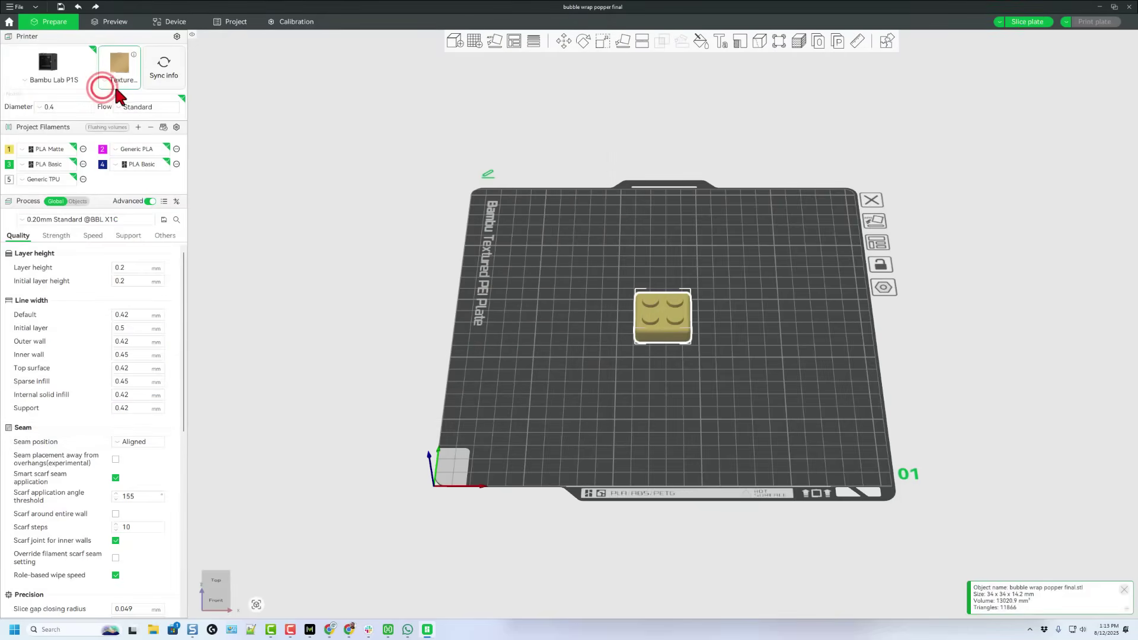
scroll(662, 354, "up", 3)
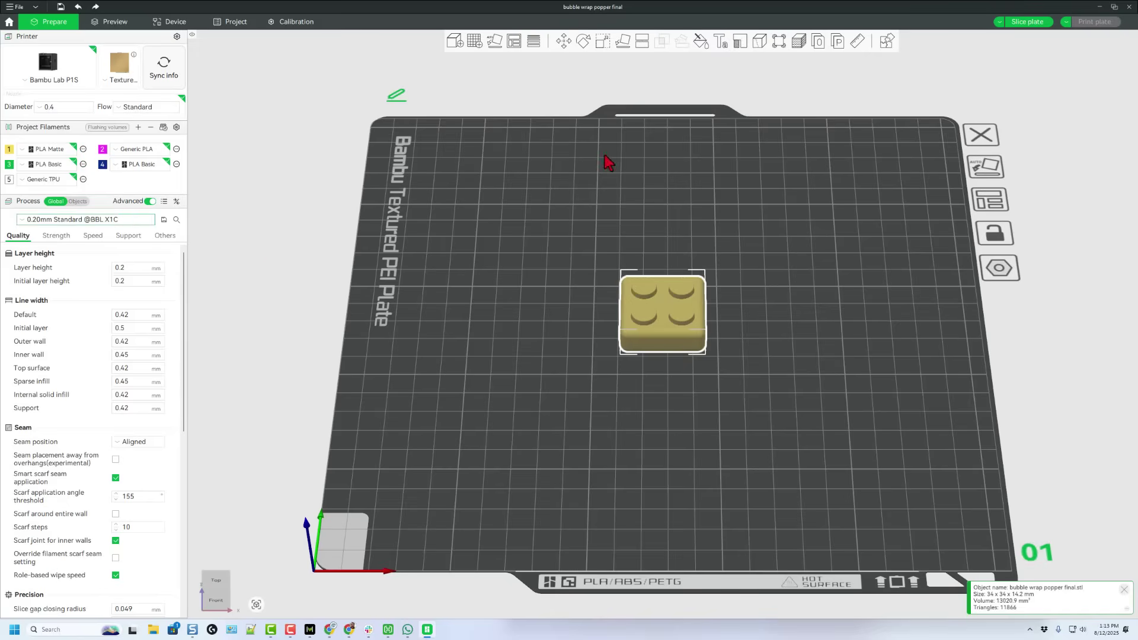
left_click(1012, 27)
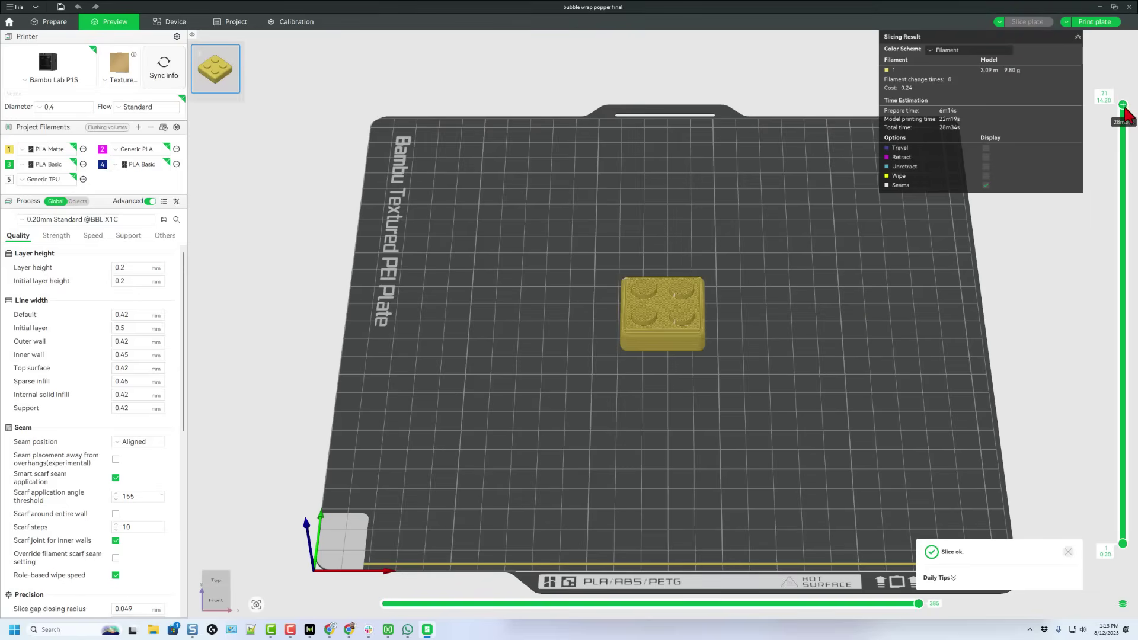
scroll(1134, 202, "down", 5)
scroll(808, 373, "up", 3)
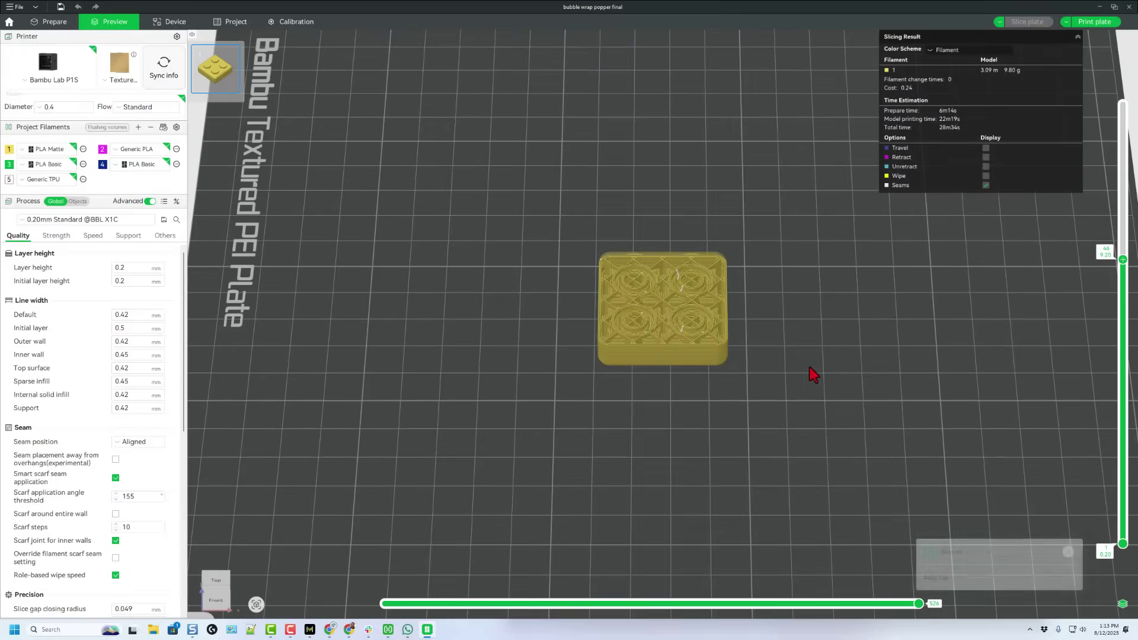
Preview the sliced layers up to the top studs, then start sending the plate to print.
left_click_drag(1136, 281, 1135, 332)
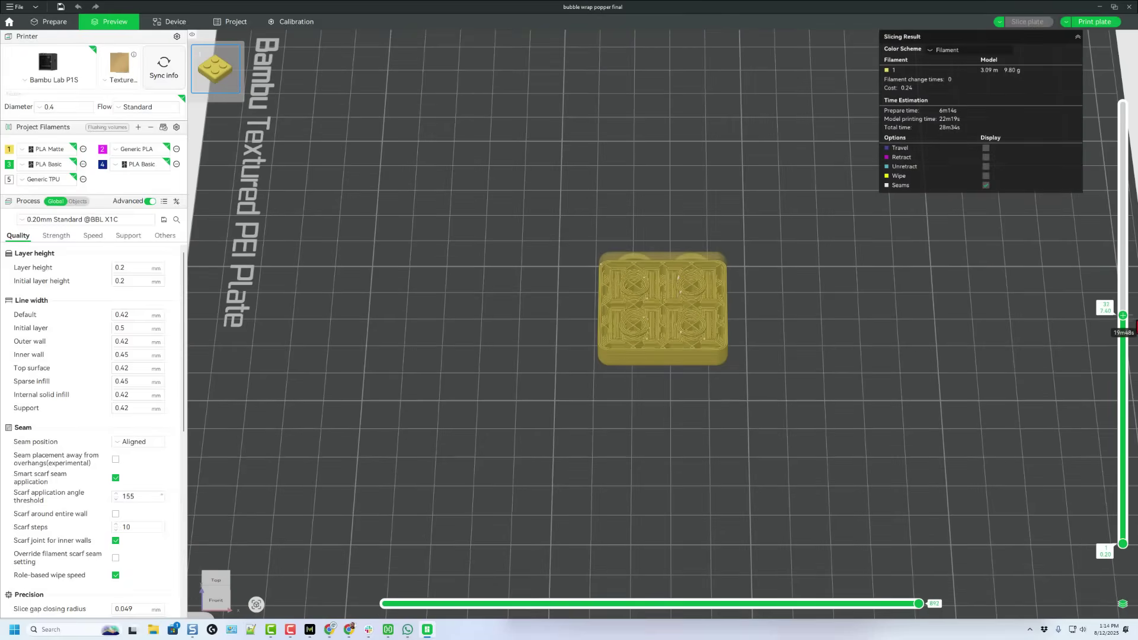
left_click_drag(1135, 332, 1136, 118)
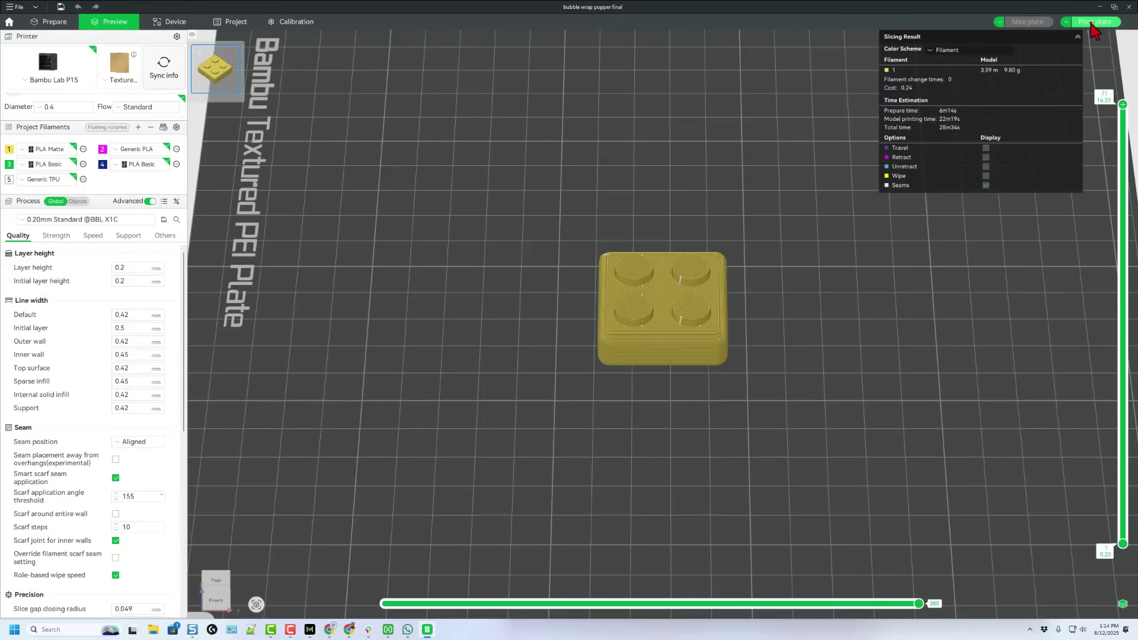
left_click(1091, 23)
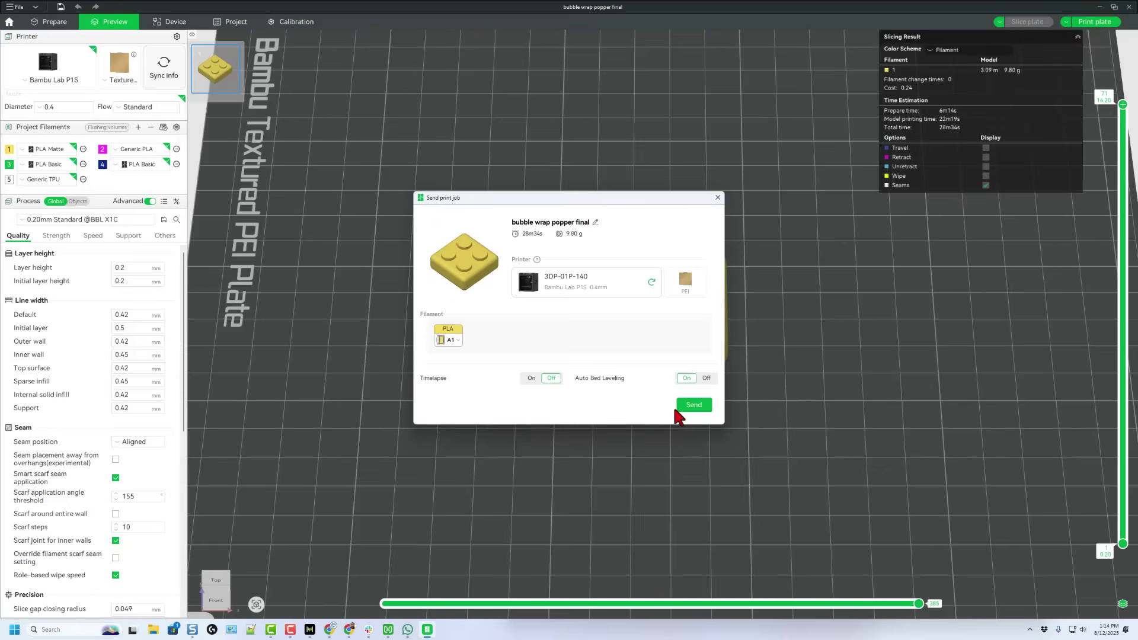